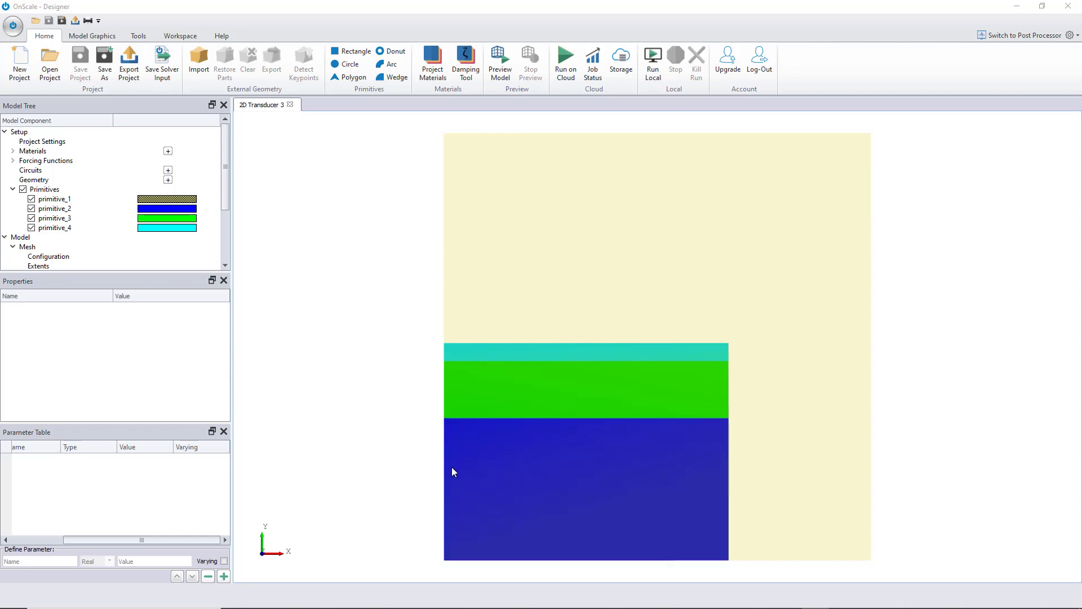
- Select primitive_3 and define a non-varying real parameter named pzt_end with the value 0.007
left_click(45, 219)
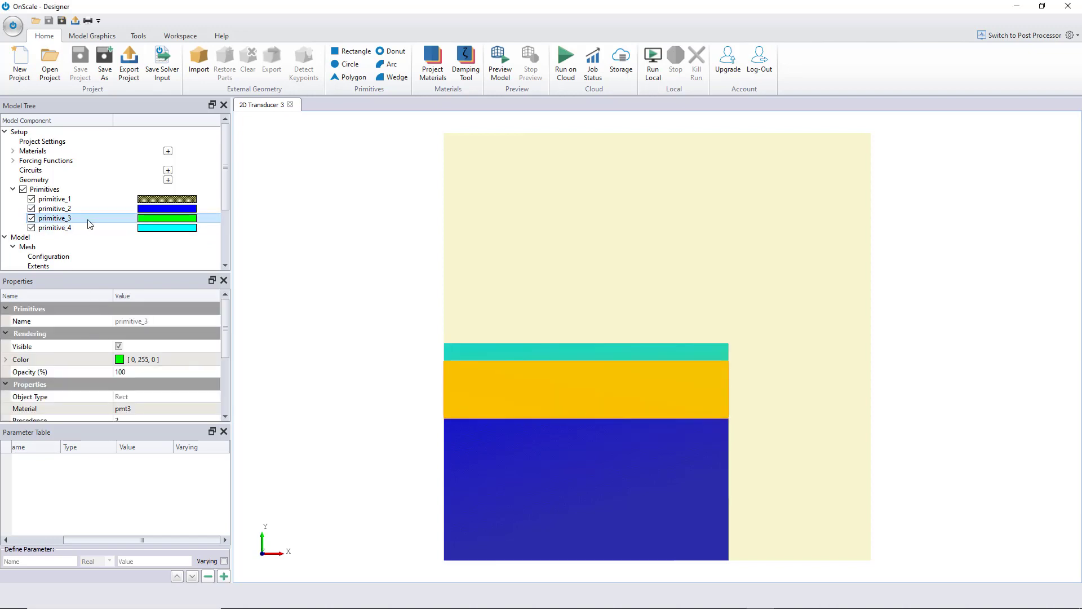
left_click_drag(225, 332, 226, 391)
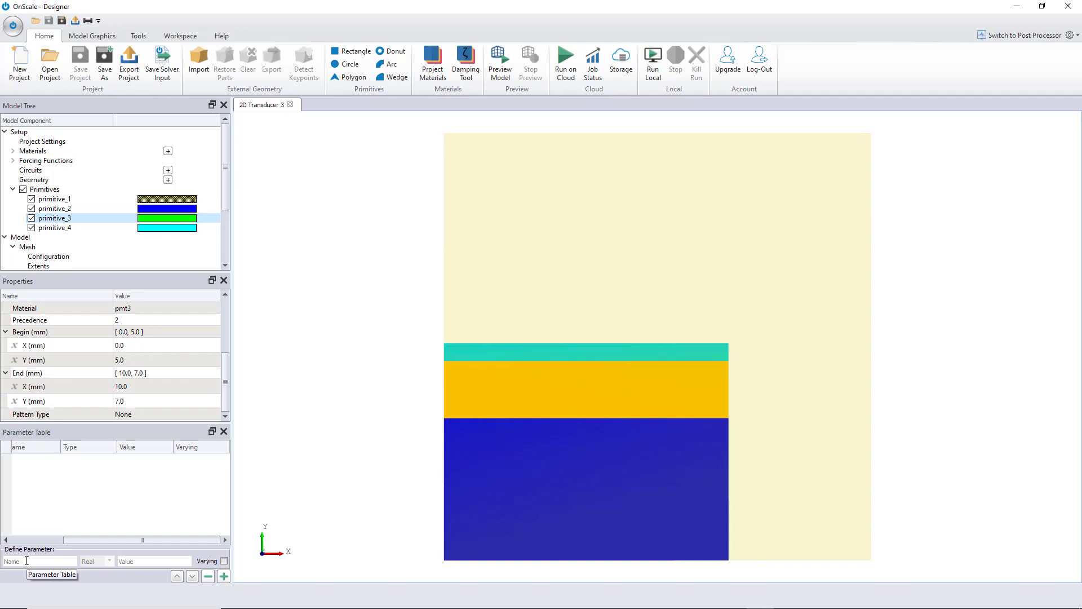
type("e")
key("BackSpace")
key("BackSpace")
type("pzt_end")
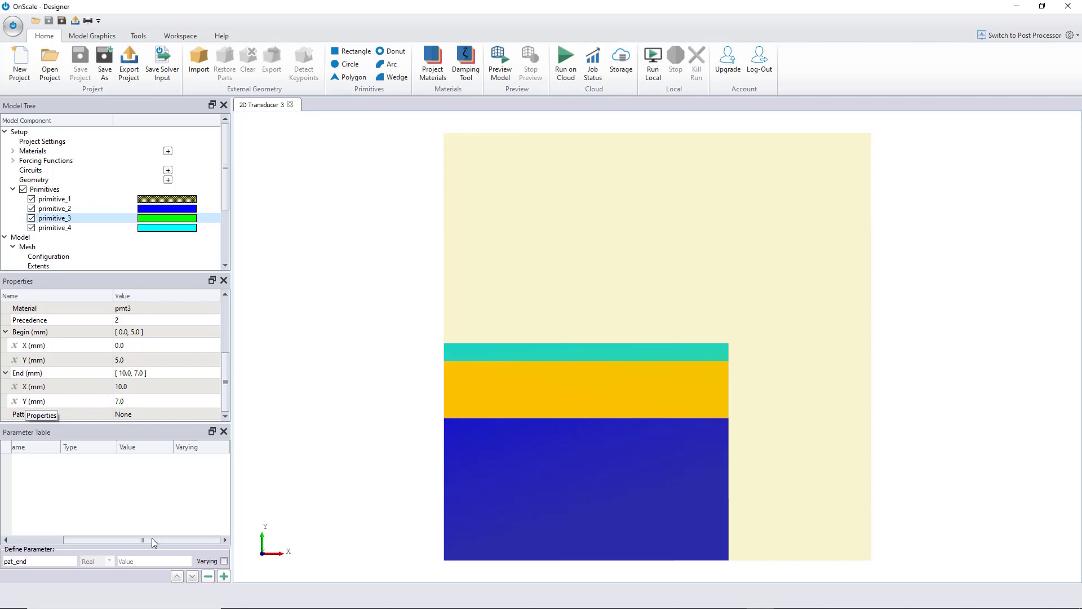
left_click(149, 560)
type("7")
left_click_drag(130, 561, 114, 561)
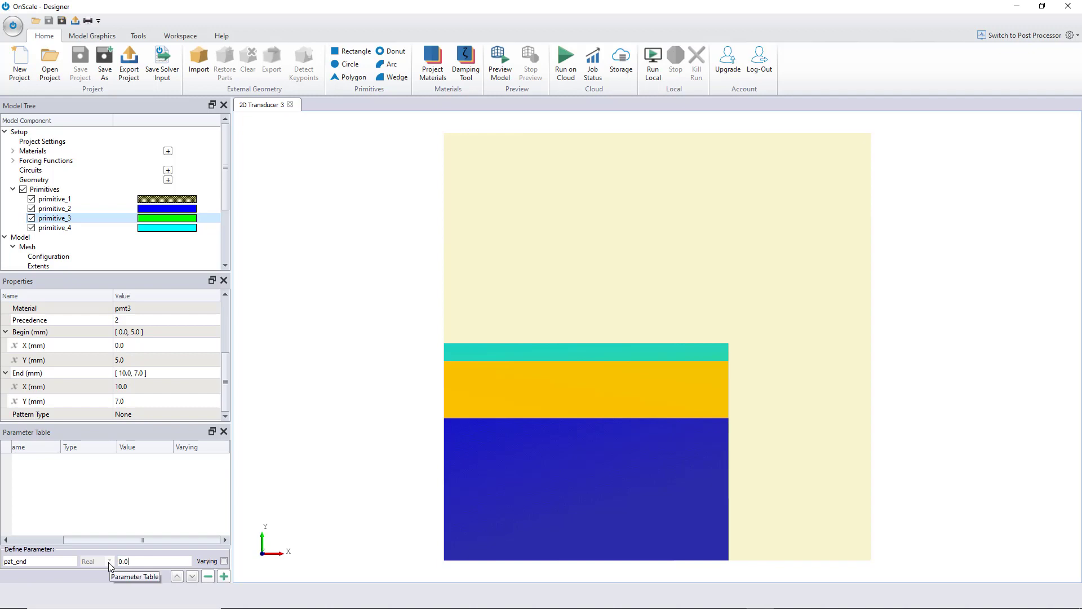
type("7")
left_click(224, 576)
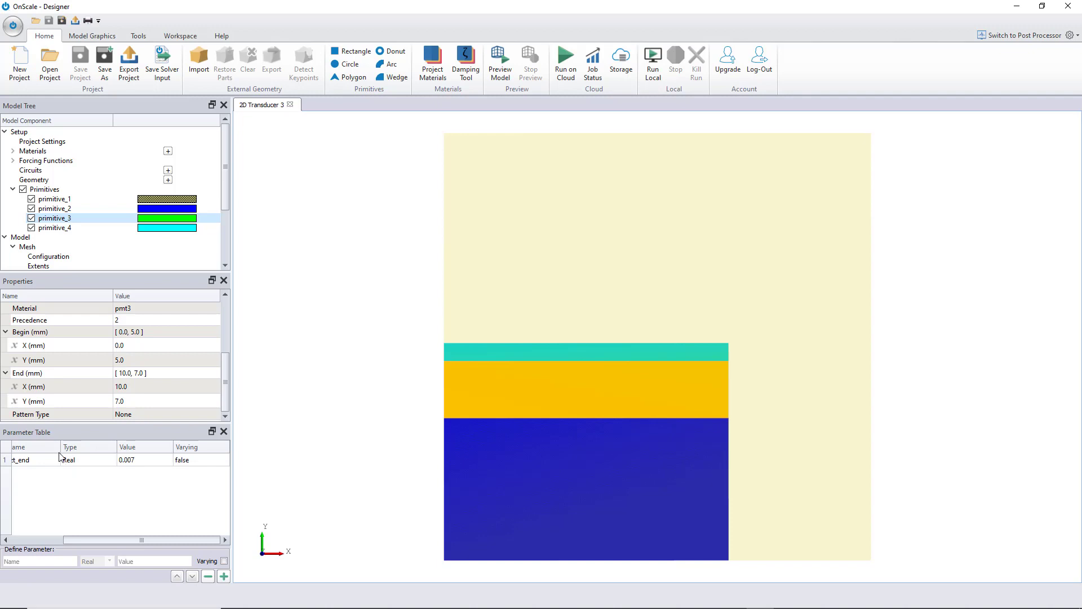
- Drive the End Y coordinate of primitive_3 with the pzt_end parameter
left_click(16, 402)
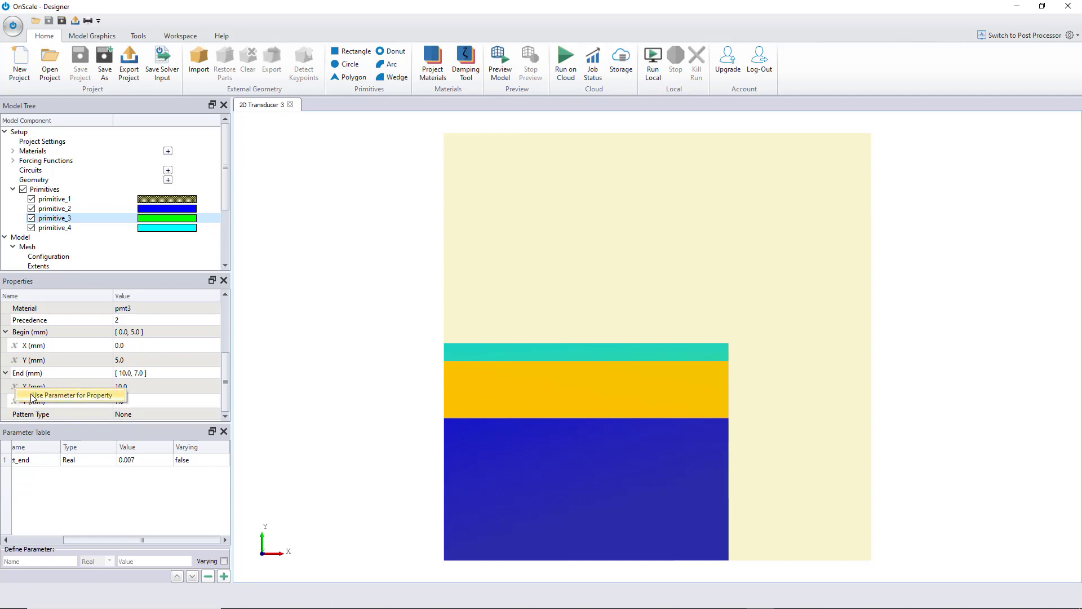
left_click(70, 396)
left_click(150, 404)
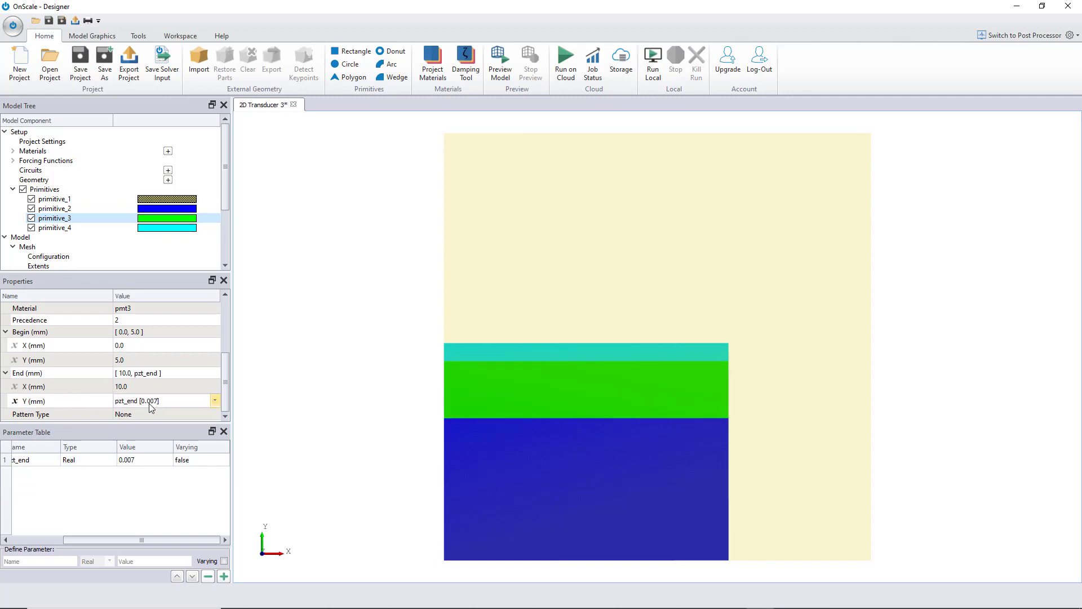
left_click(155, 403)
left_click(161, 418)
- Set the value of the pzt_end parameter to 0.009
double_click(156, 460)
left_click(156, 459)
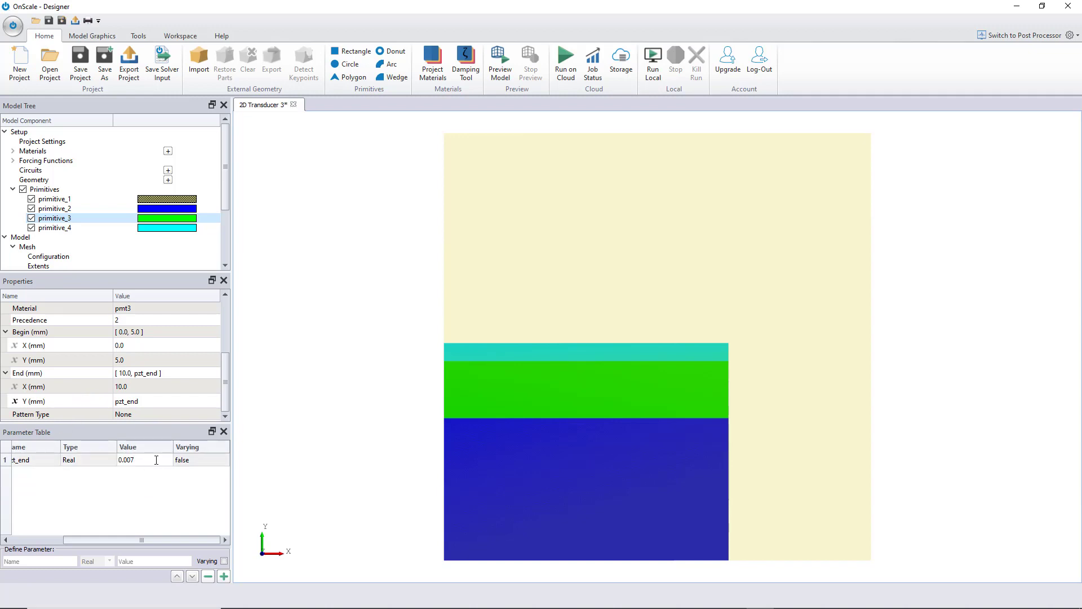
key("Return")
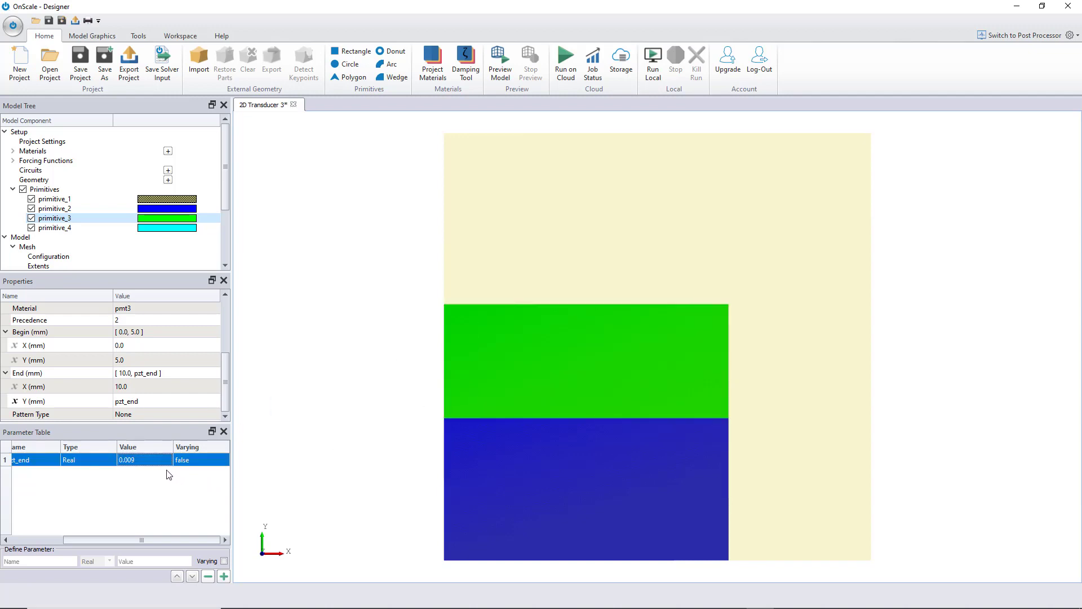
- Set the pzt_end parameter's value back to 0.007
left_click(150, 464)
left_click(151, 461)
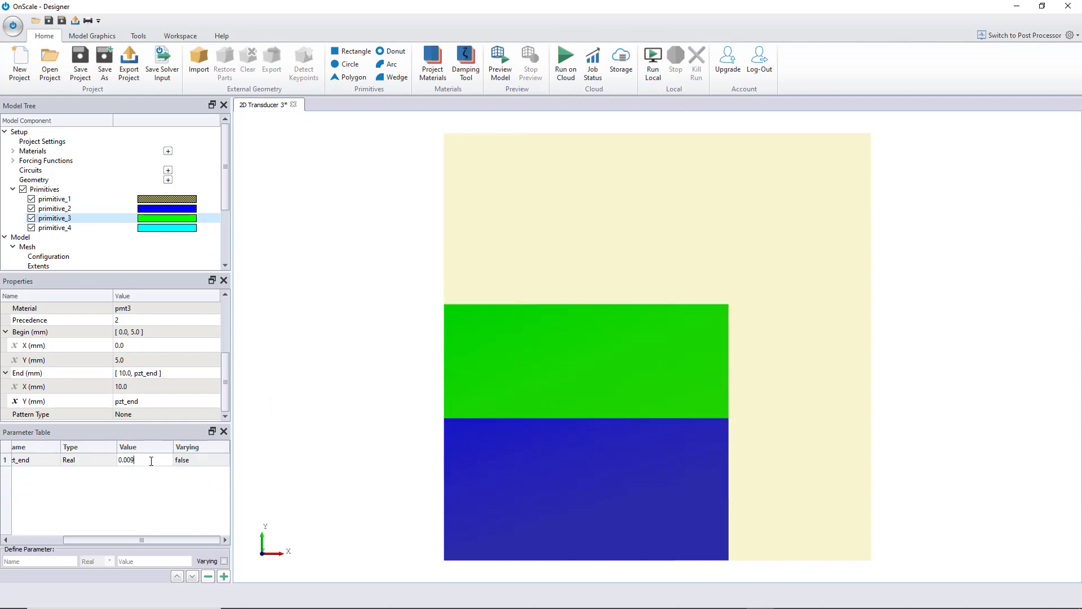
type("7")
key("Return")
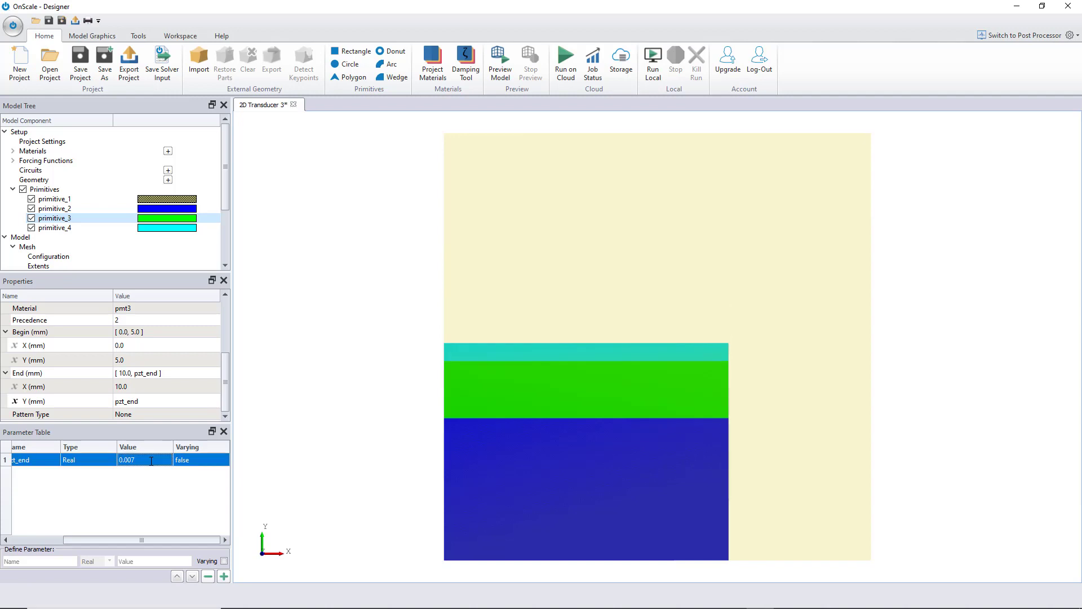
left_click(171, 479)
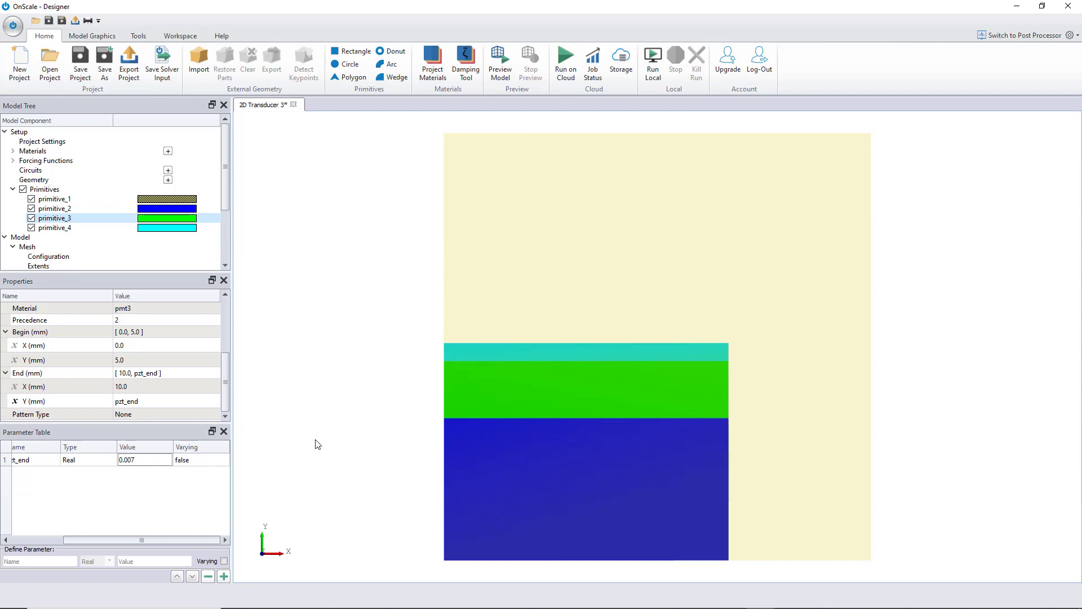
- Change the pzt_end parameter's value to 0.009 again
left_click(151, 460)
left_click(156, 460)
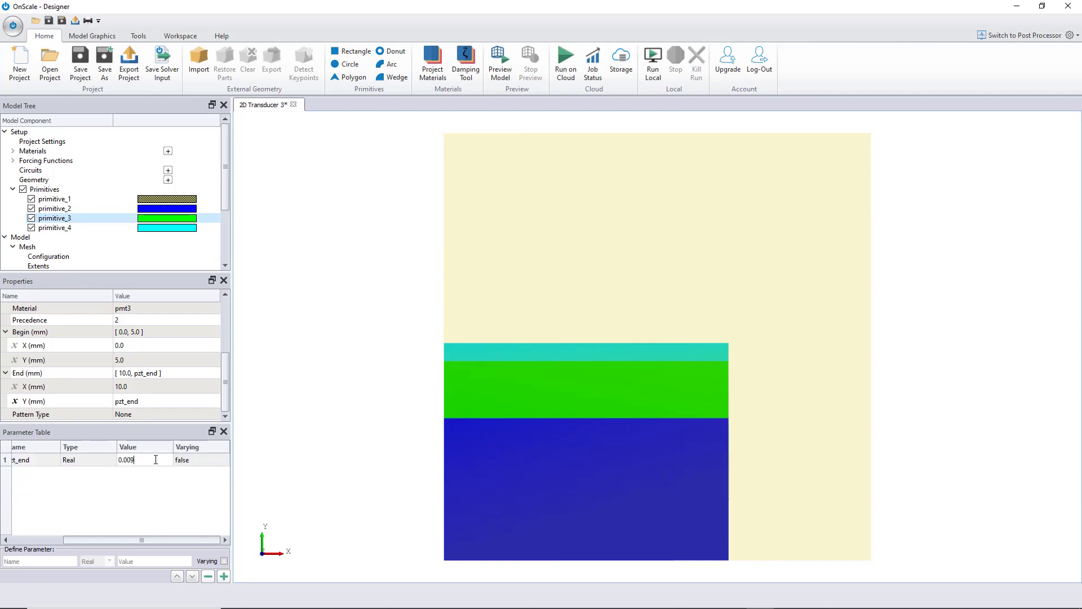
type("9")
key("Return")
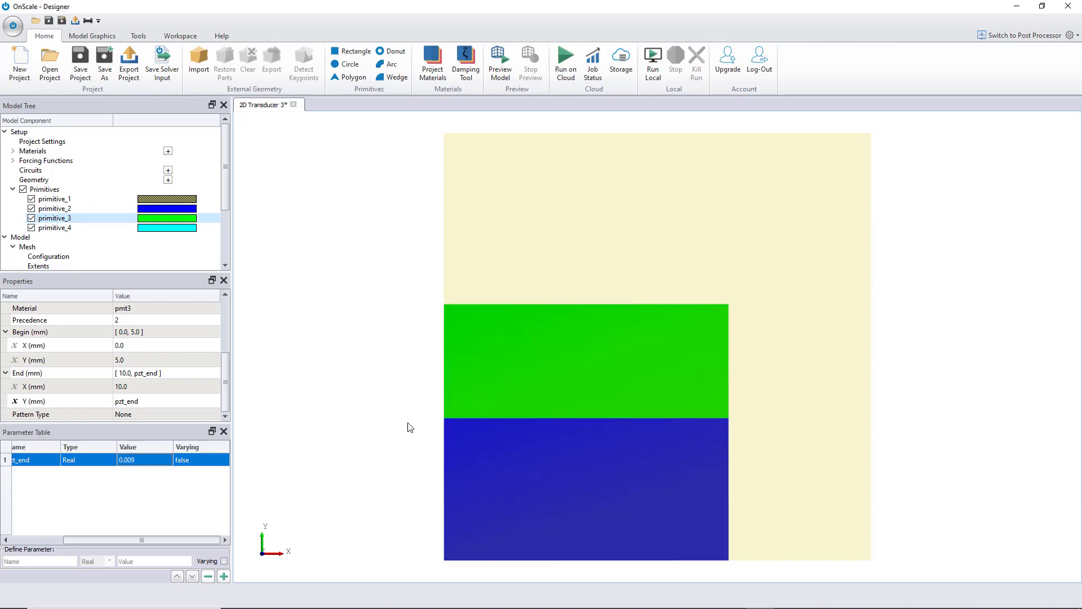
- Remove the parameter from the End Y coordinate of primitive_3 and delete pzt_end from the parameter table
left_click_drag(130, 540, 26, 536)
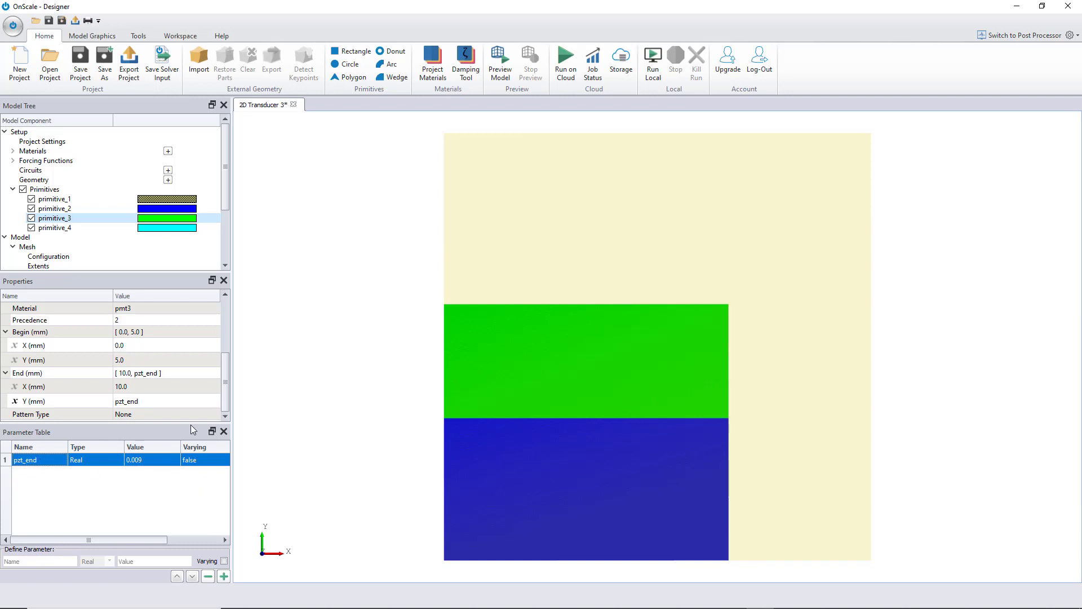
right_click(14, 401)
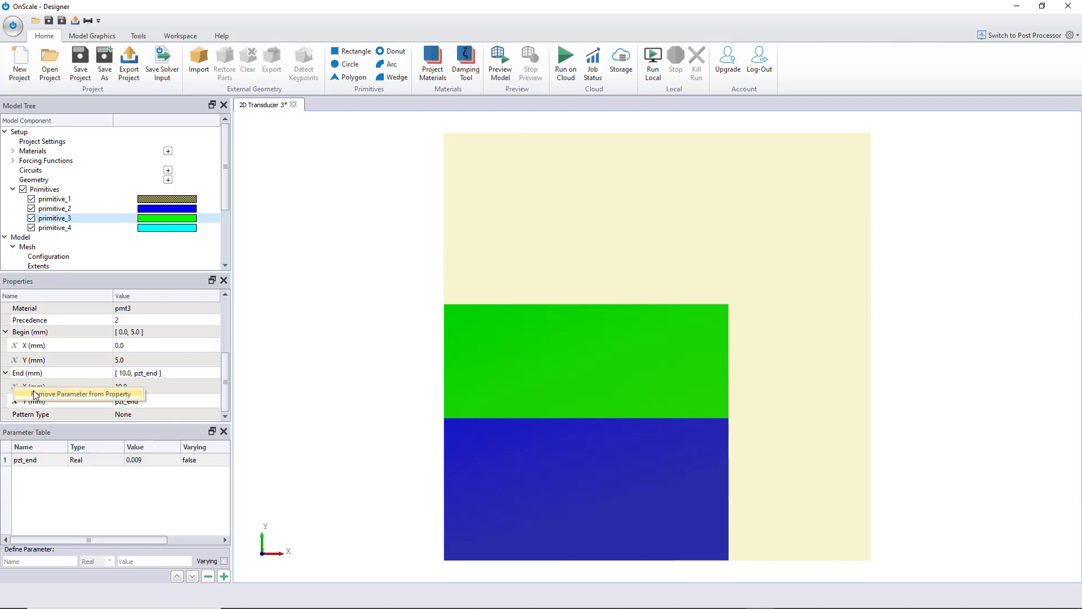
left_click(34, 395)
left_click(32, 463)
left_click(32, 463)
left_click(43, 462)
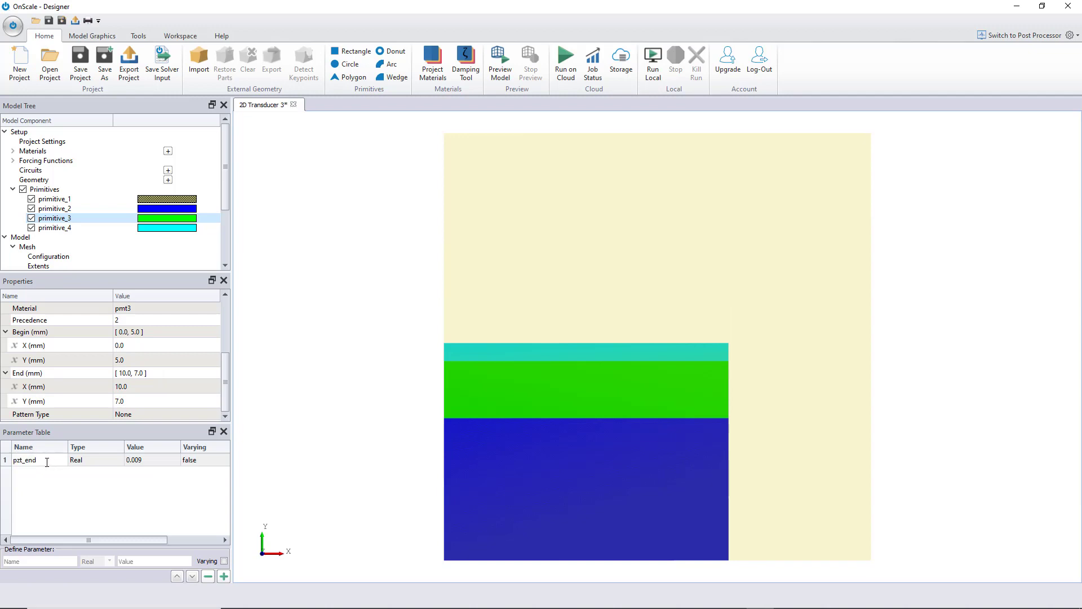
left_click(72, 463)
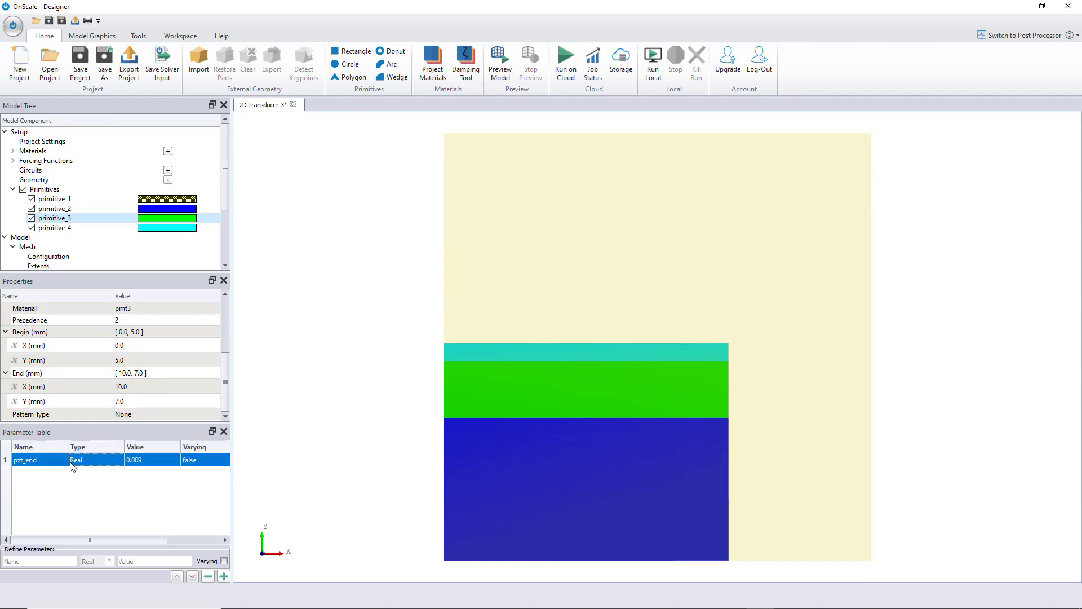
left_click(208, 575)
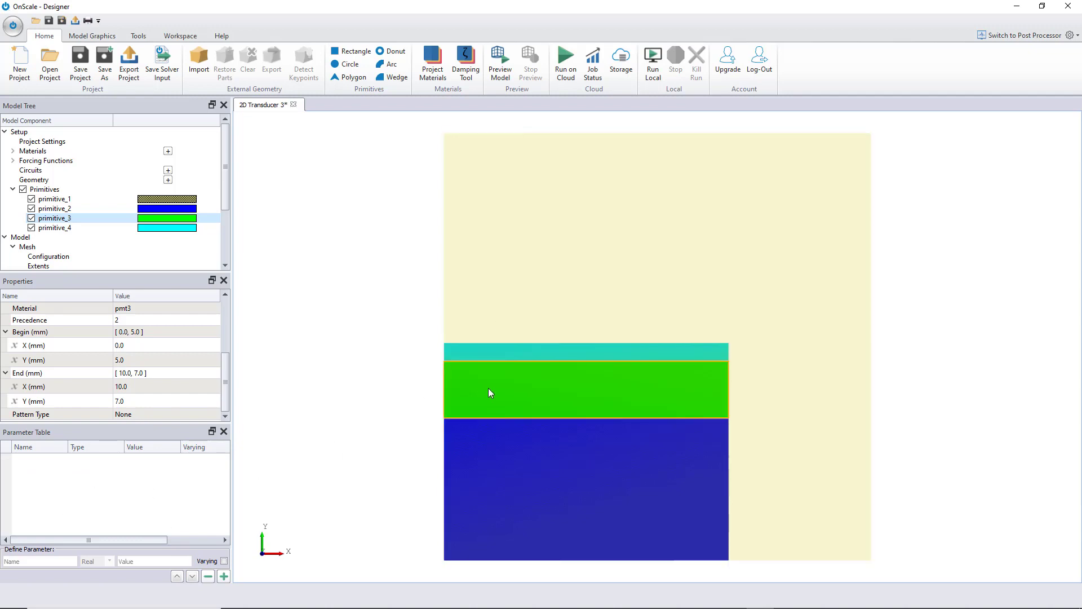
- Define a real parameter named pzt_thk with the value 0.002 and mark it as varying
left_click(51, 565)
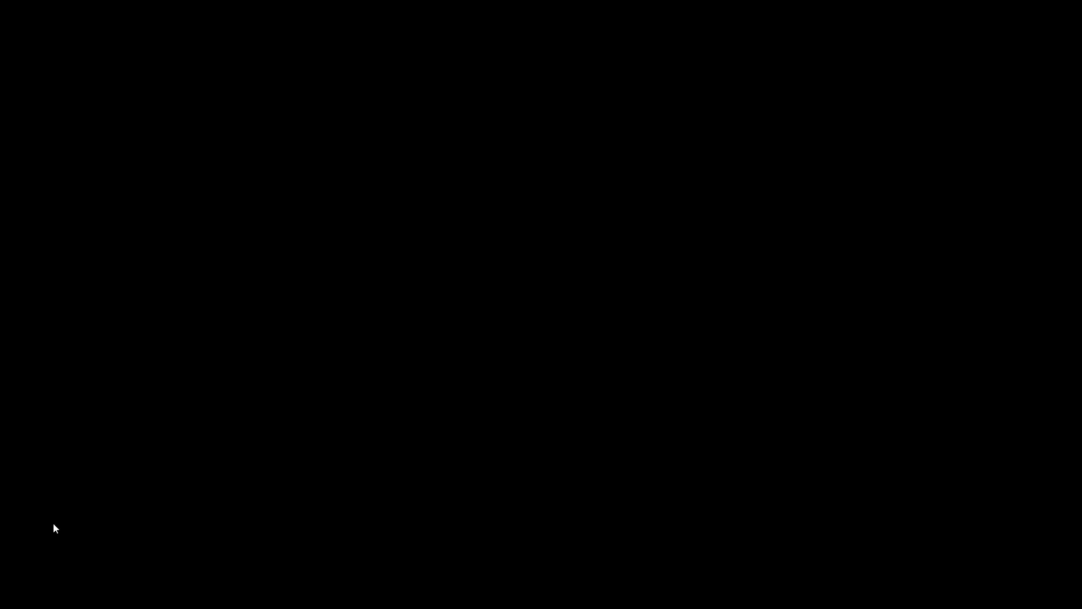
left_click(23, 561)
type("pzt_thk")
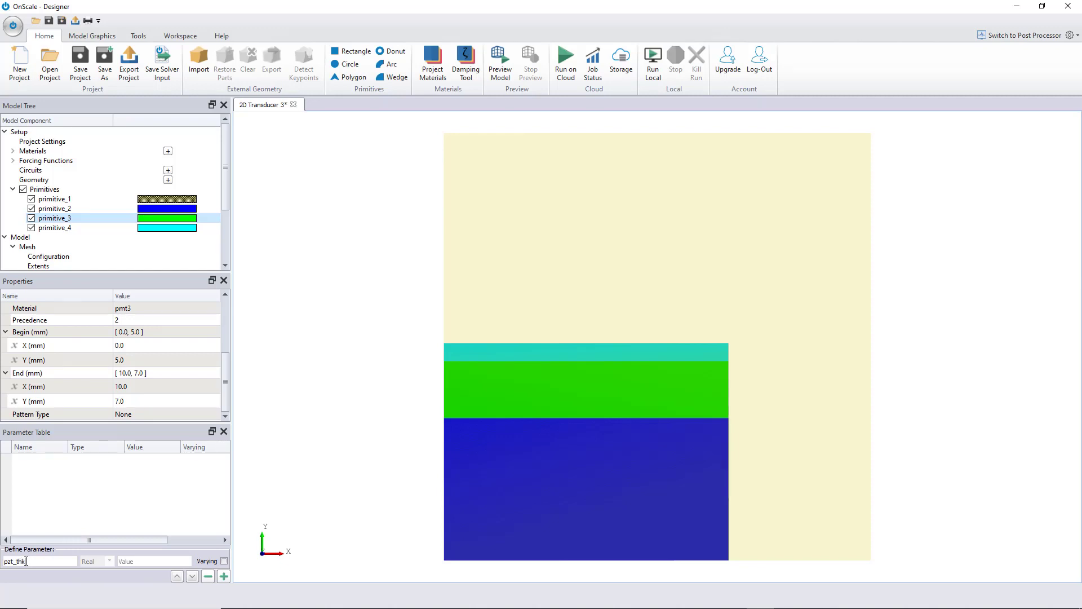
left_click(150, 561)
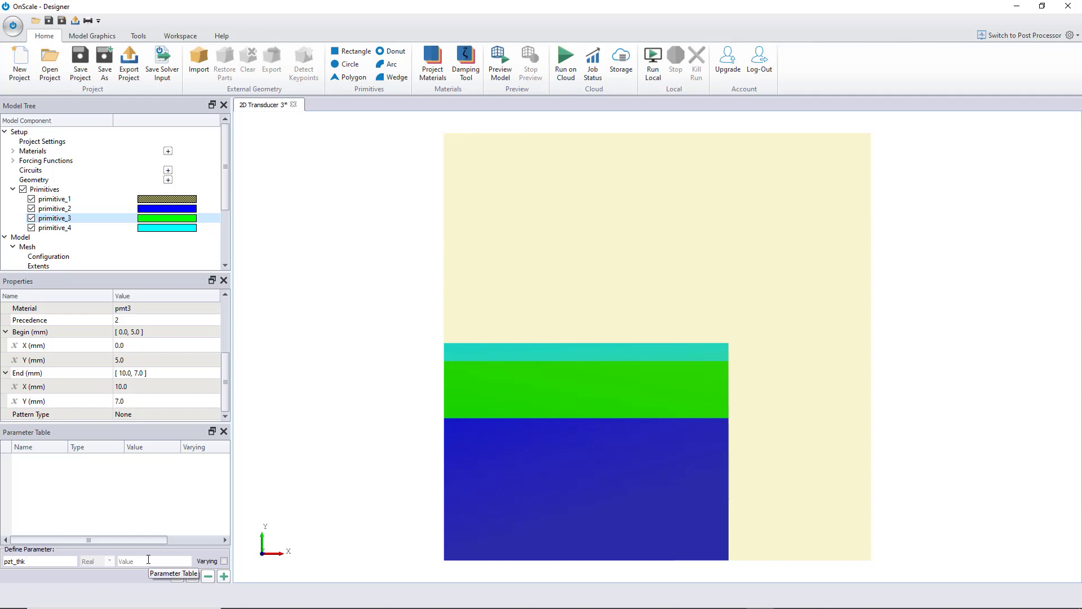
type("0.002")
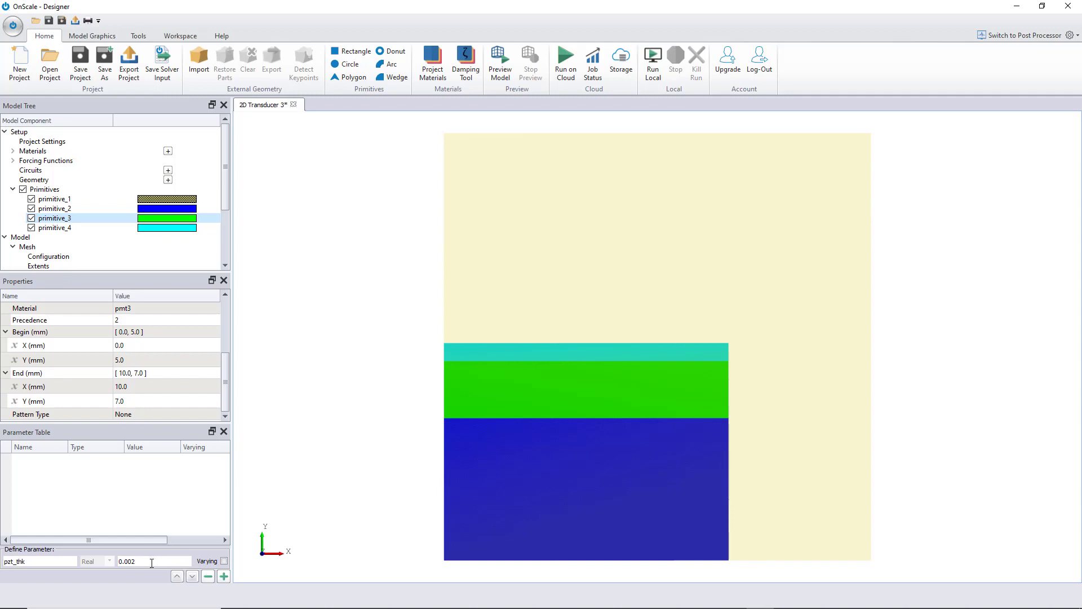
left_click(224, 561)
left_click(25, 565)
left_click(223, 576)
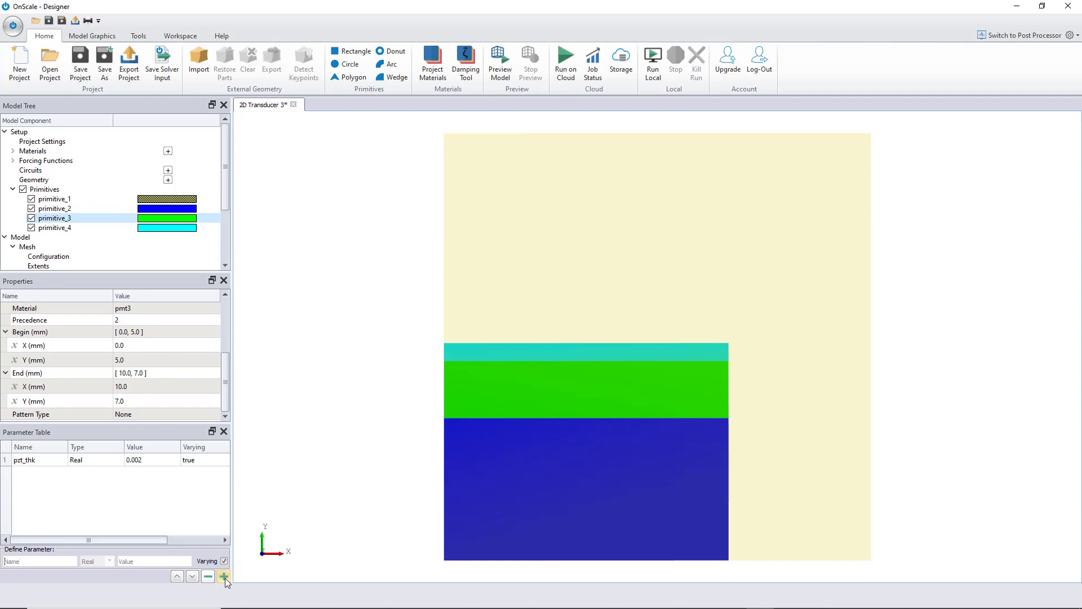
- Define a non-varying real parameter named pzt_end with the expression = 0.005 + pzt_thk
left_click(44, 560)
type("pzt_end")
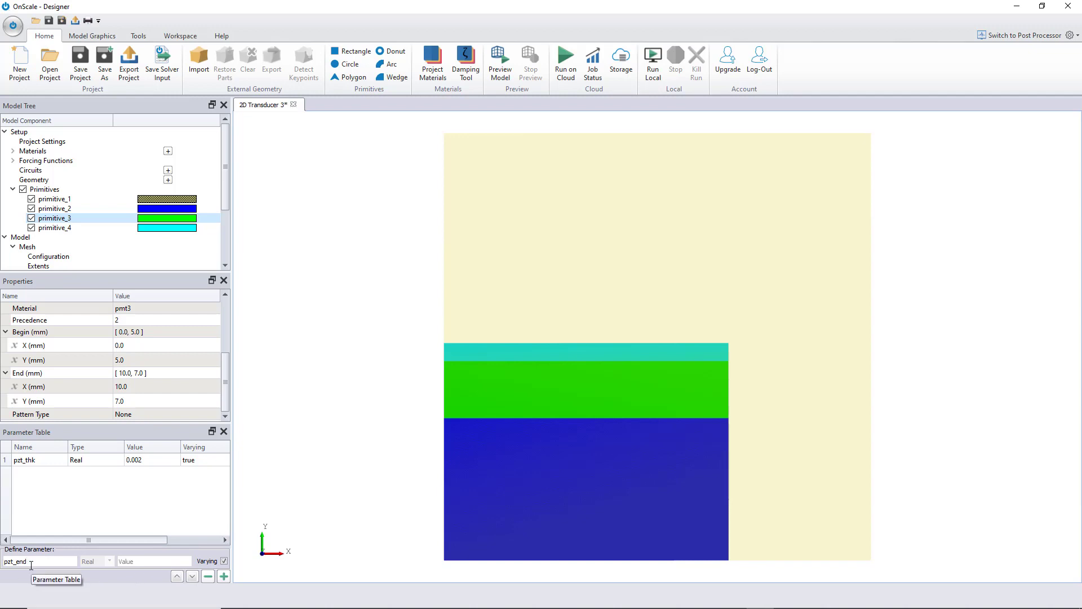
left_click(224, 561)
left_click(147, 562)
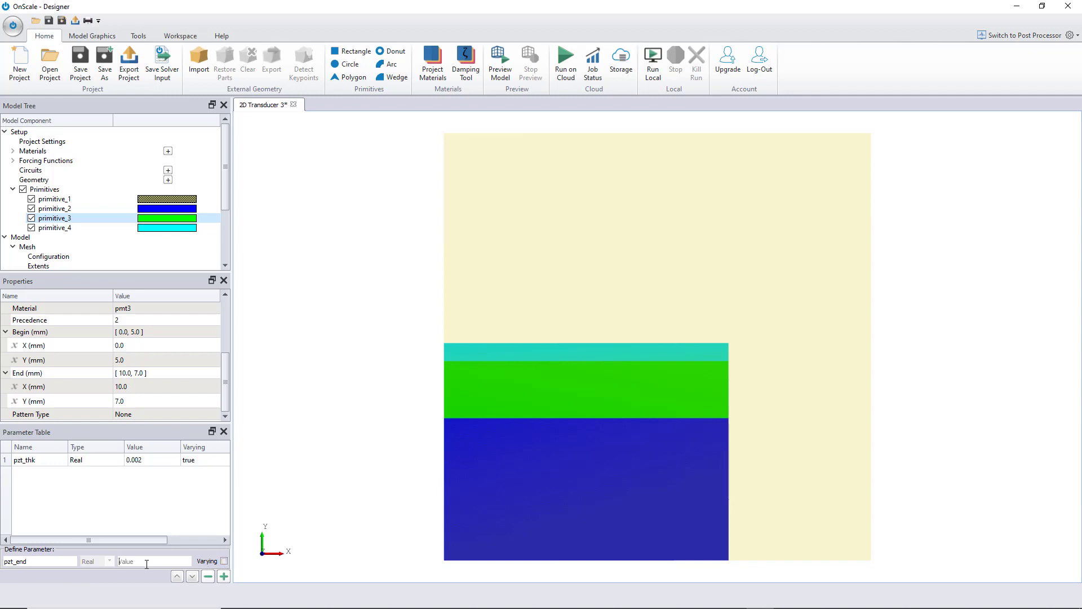
type("=0.005 +")
type("pzt")
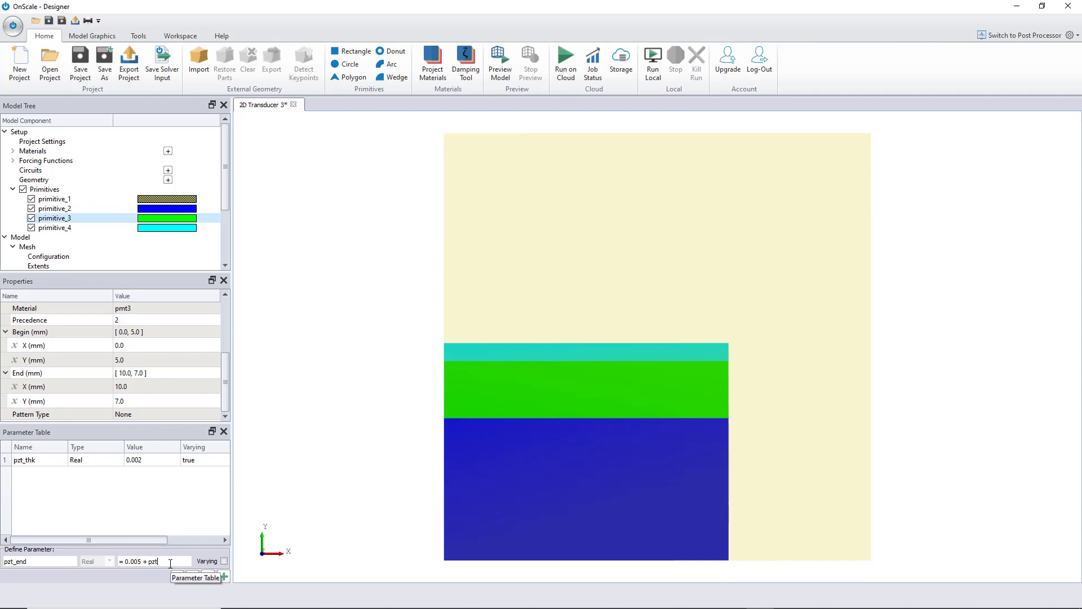
type("_thk")
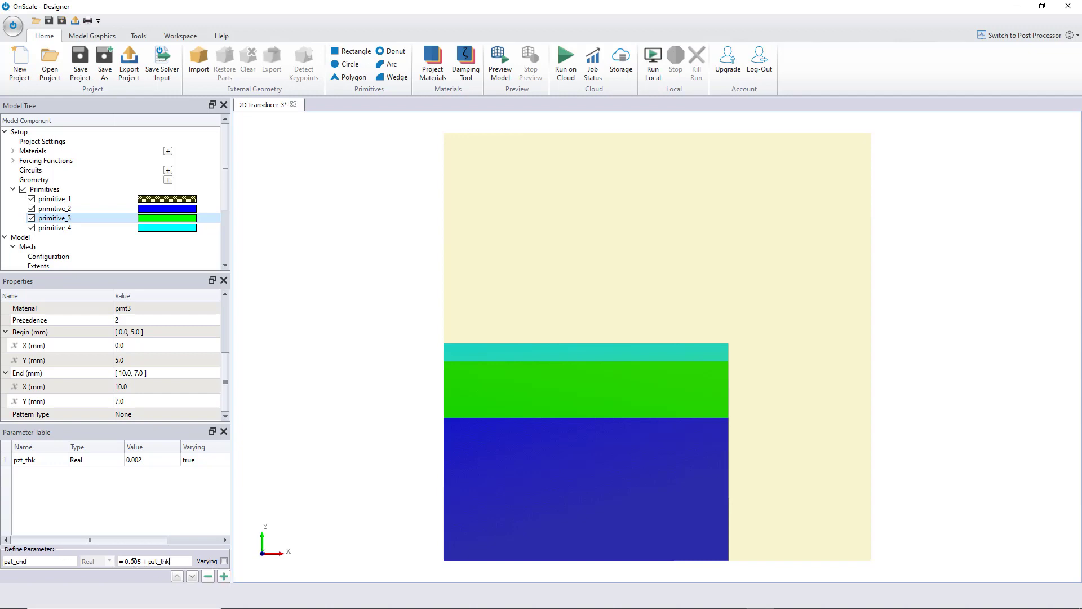
left_click(224, 576)
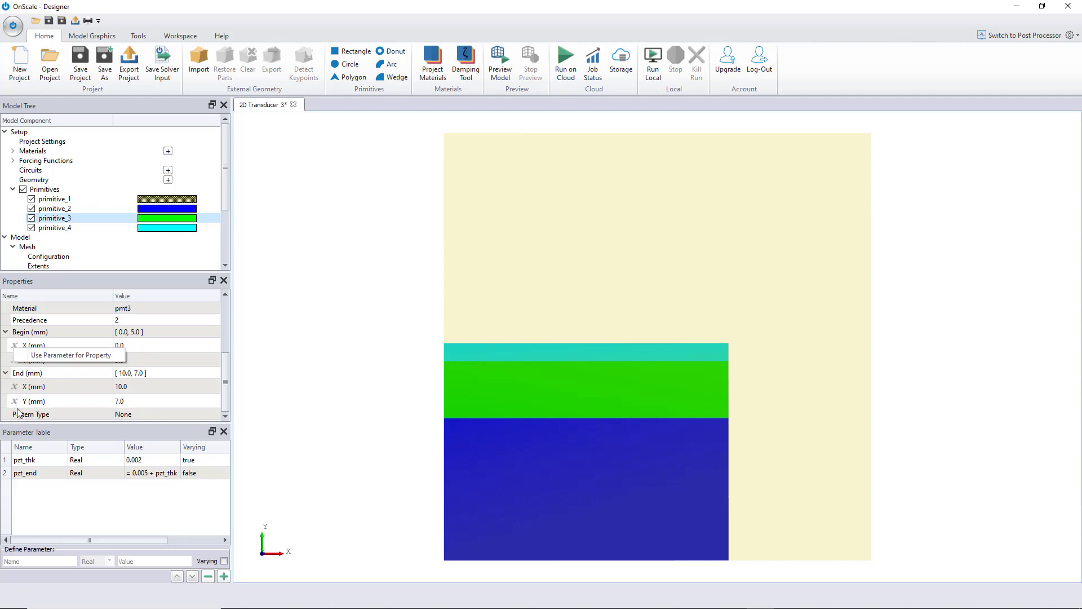
- Link the End Y coordinate of primitive_3 to the expression-based pzt_end parameter
left_click(134, 404)
left_click(145, 401)
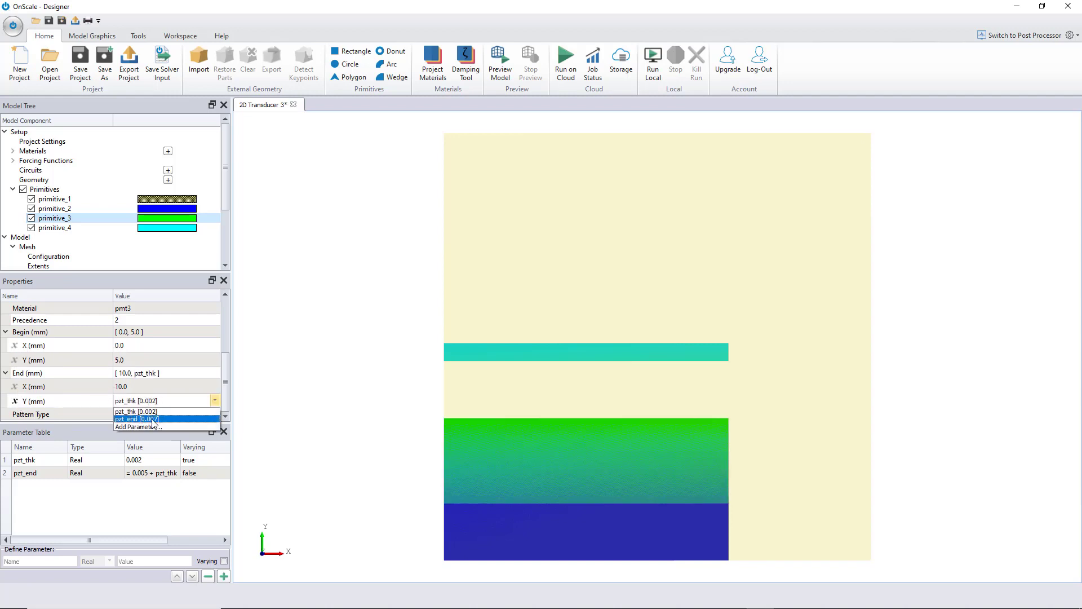
left_click(138, 419)
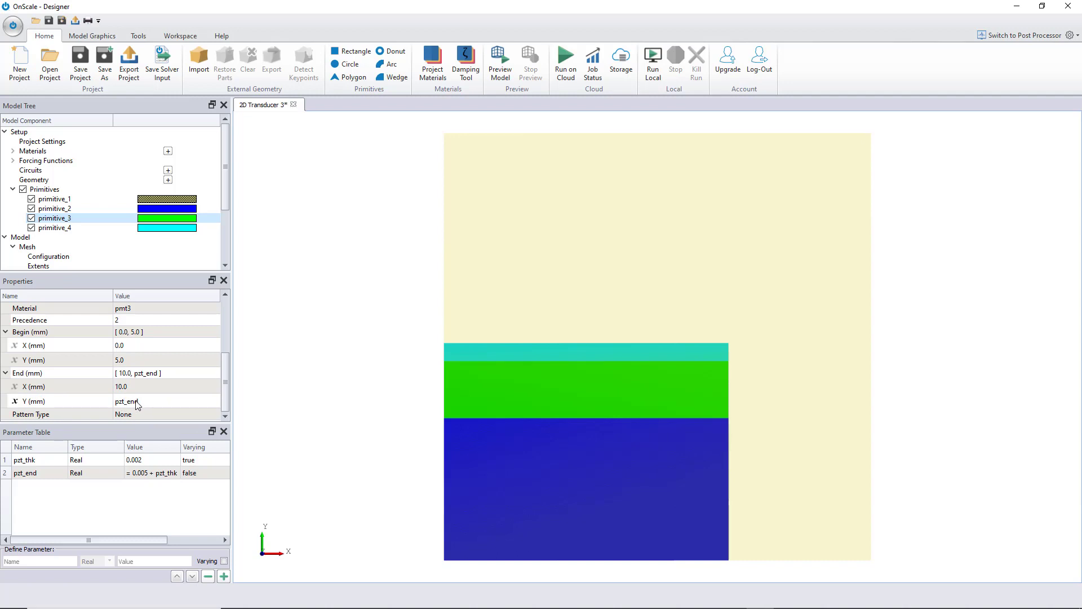
- Try a value of 0.003 for pzt_thk and return it to 0.002
double_click(154, 459)
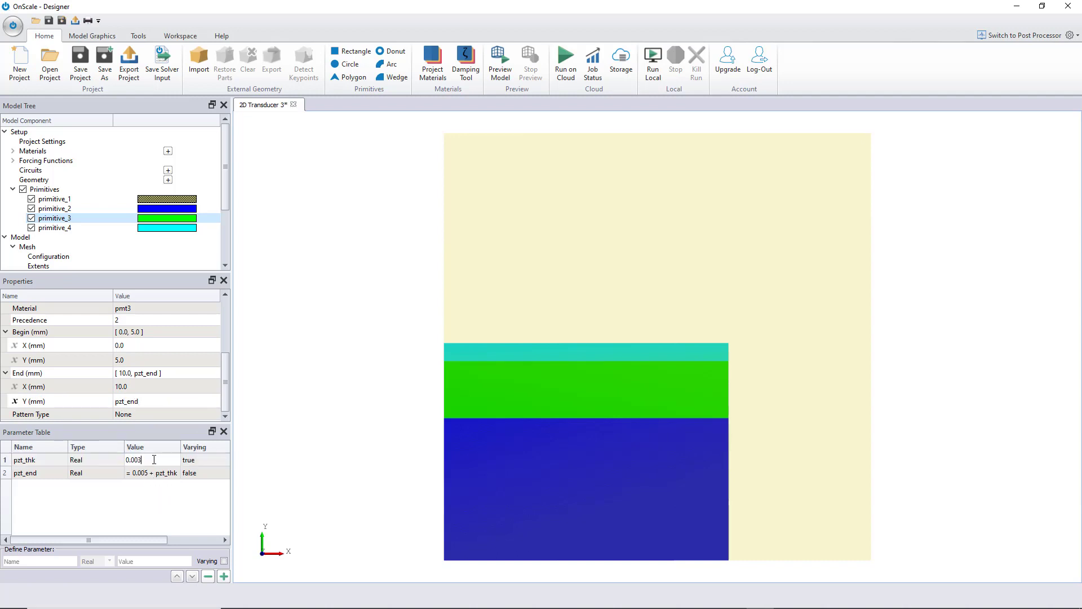
type("3")
key("Return")
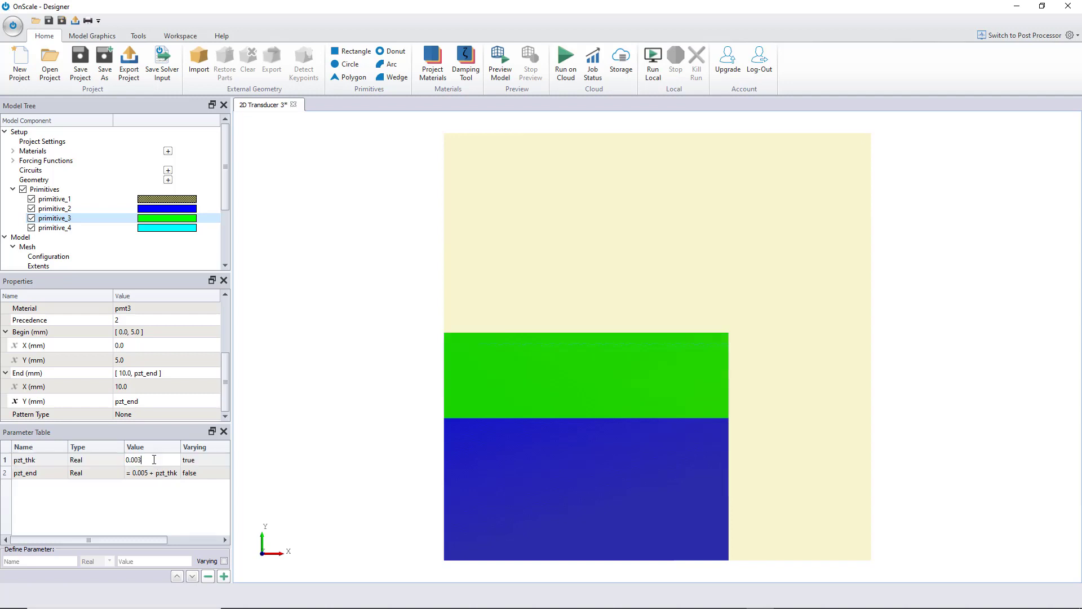
key("Return")
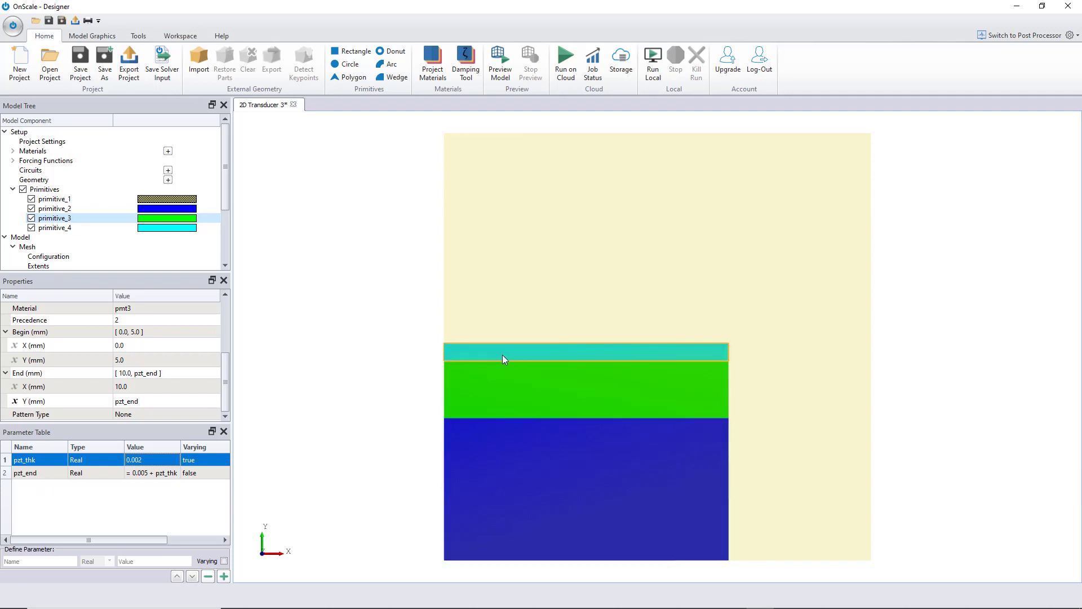
- Define a varying real parameter named hard_thk with the value 0.000634
left_click(44, 560)
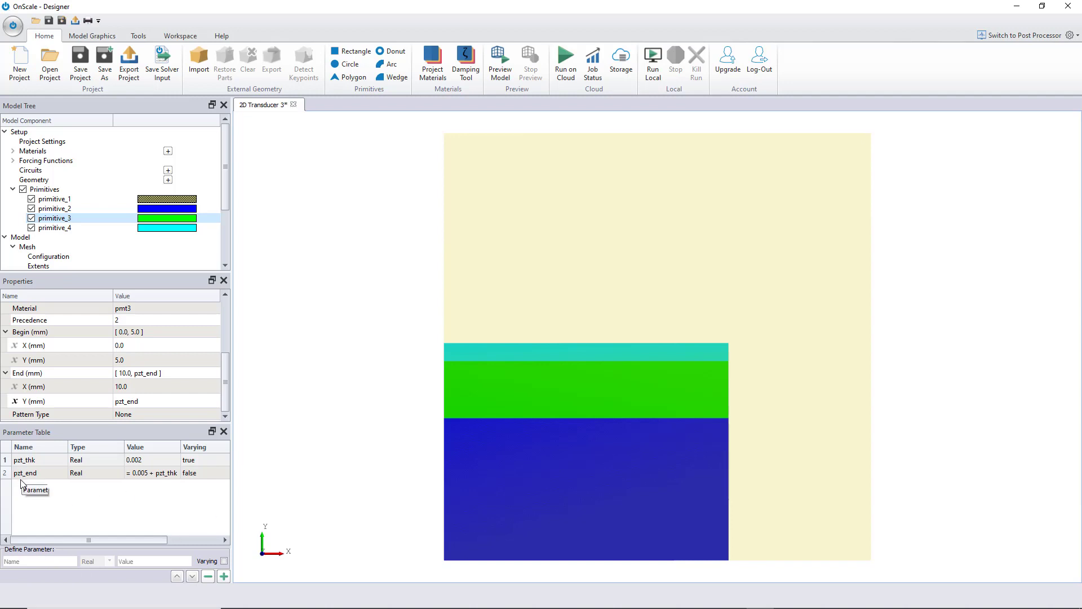
type("hard_thk")
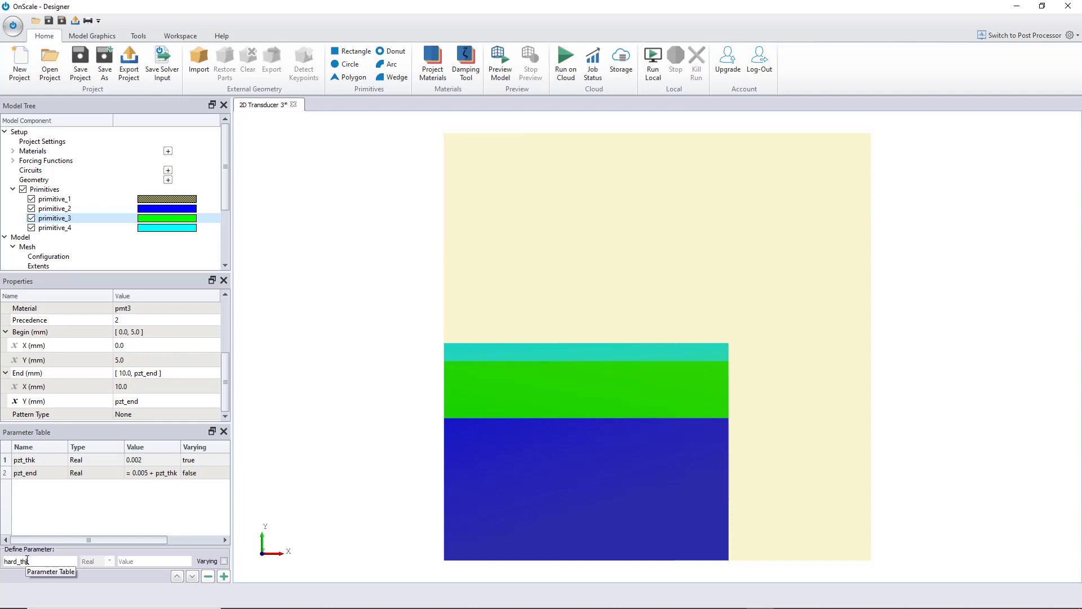
left_click(224, 561)
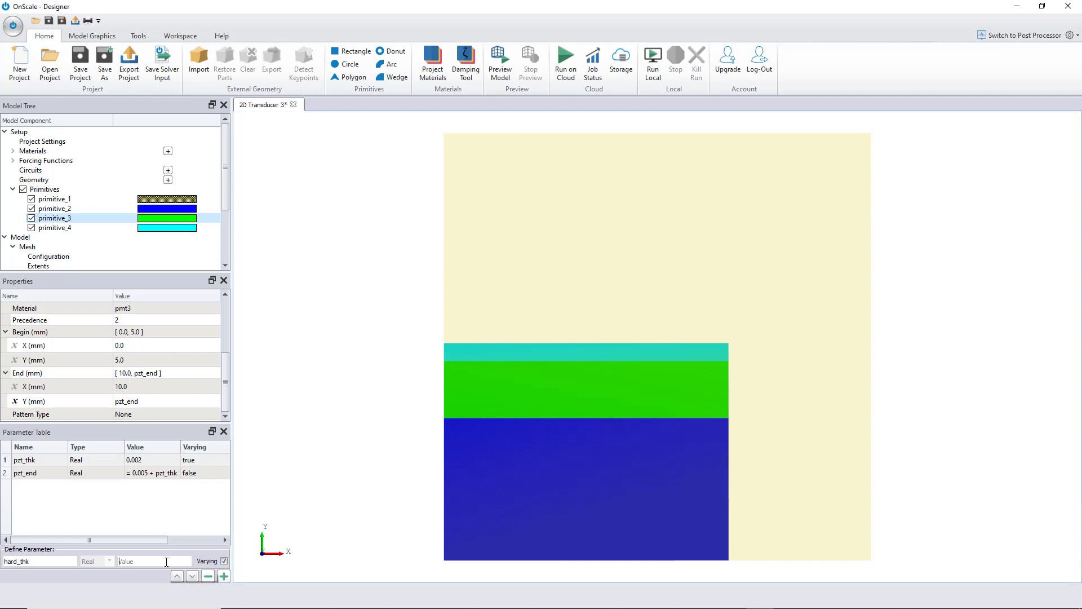
type("0.000634")
left_click(224, 575)
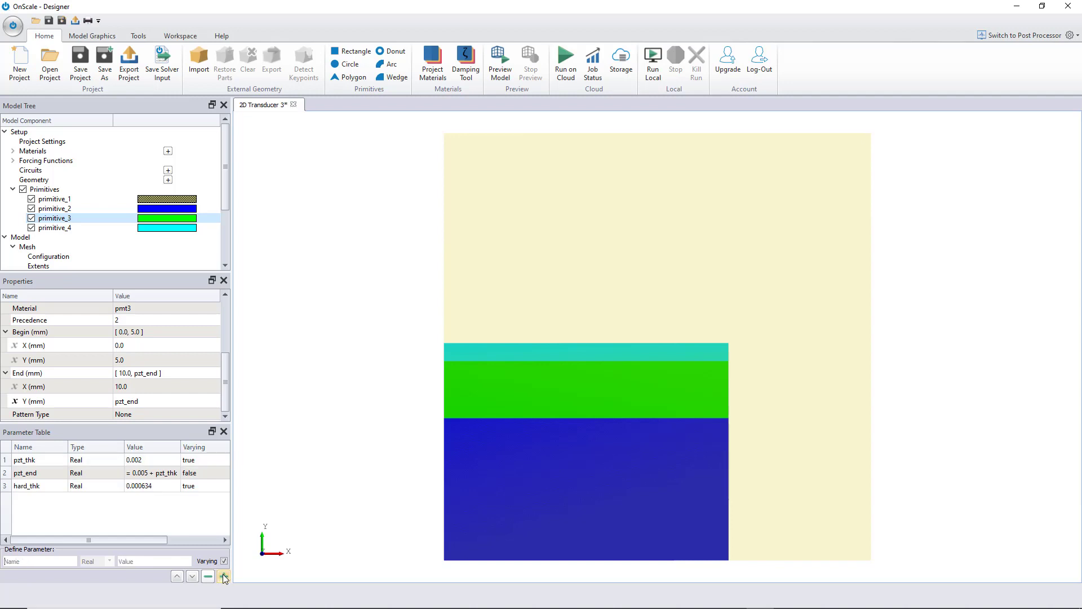
- Define a non-varying real parameter named hard_end with the expression =hard_thk+pzt_end
type("ha")
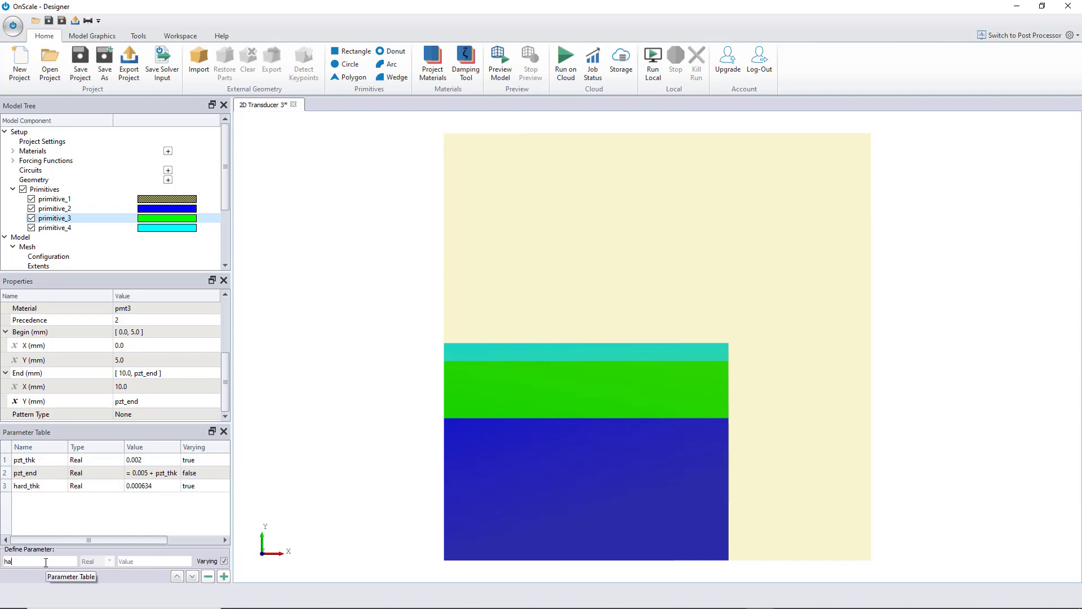
type("rd_end")
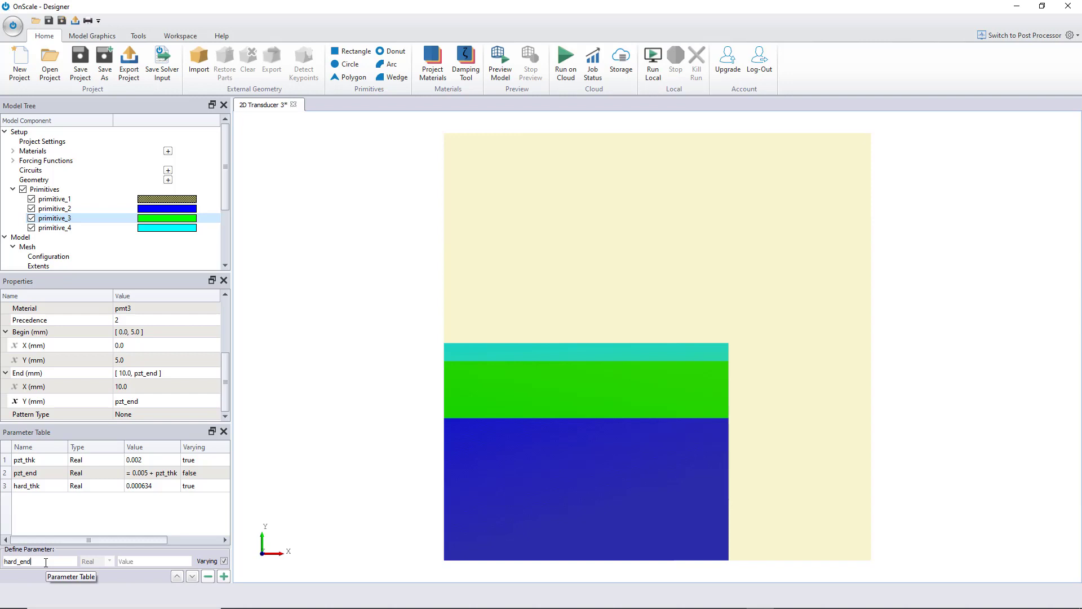
left_click(224, 561)
left_click(148, 566)
type("=hard_thk+pzt_end")
left_click(224, 576)
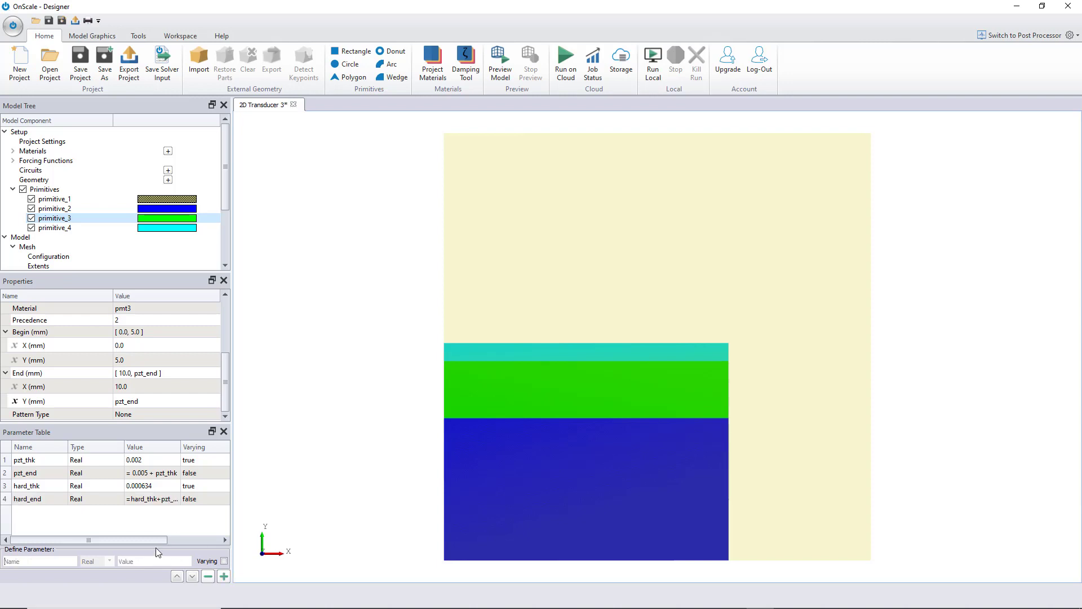
- Try a value of 0.003 for the pzt_thk parameter
left_click(160, 487)
left_click(153, 460)
left_click(153, 460)
left_click(153, 459)
key("BackSpace")
type("3")
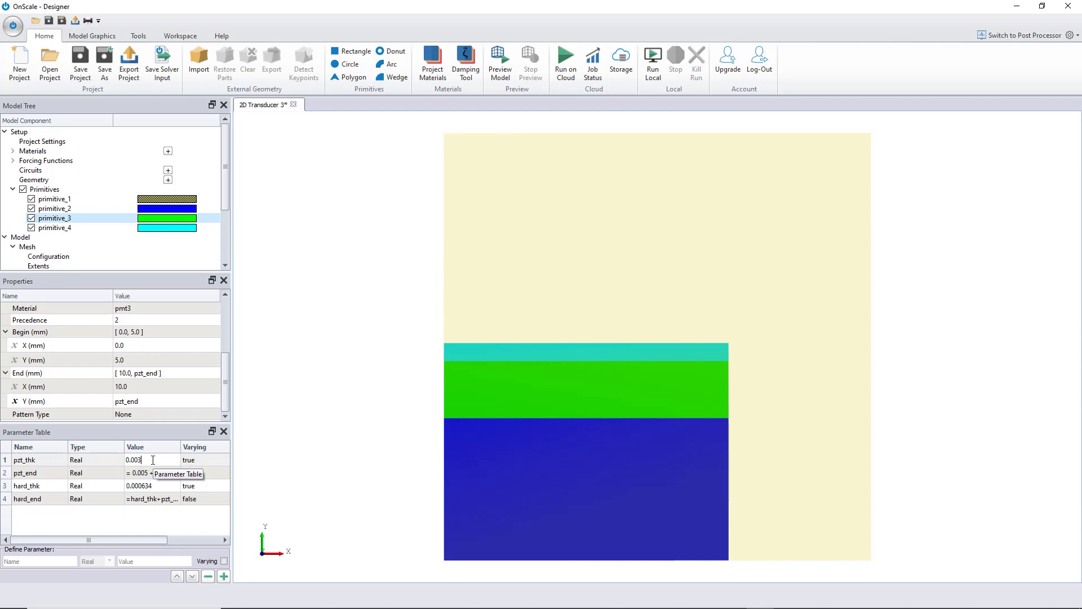
key("Return")
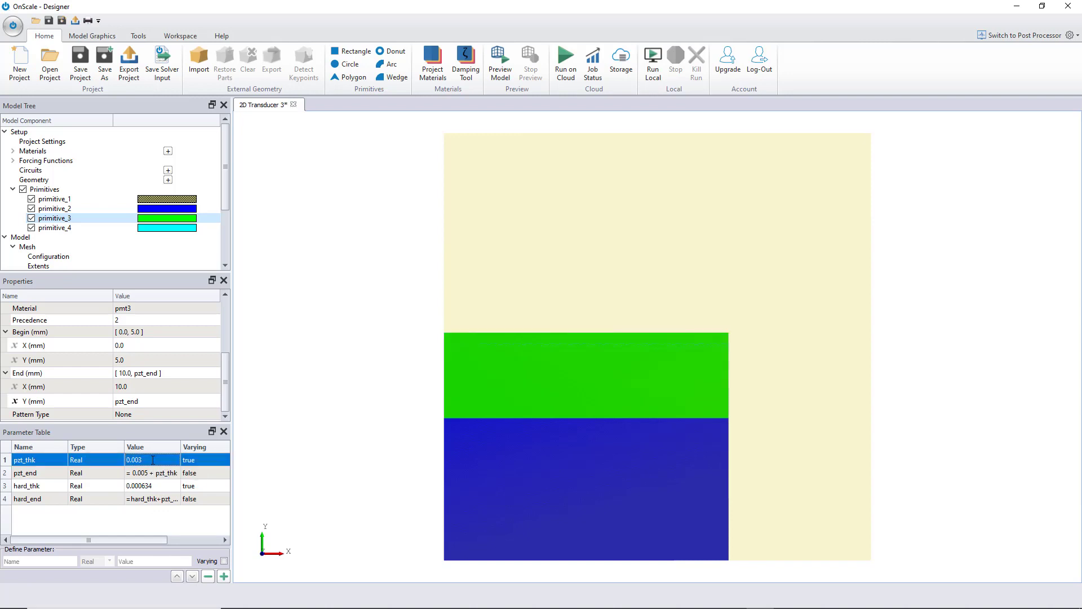
left_click(153, 459)
left_click(158, 460)
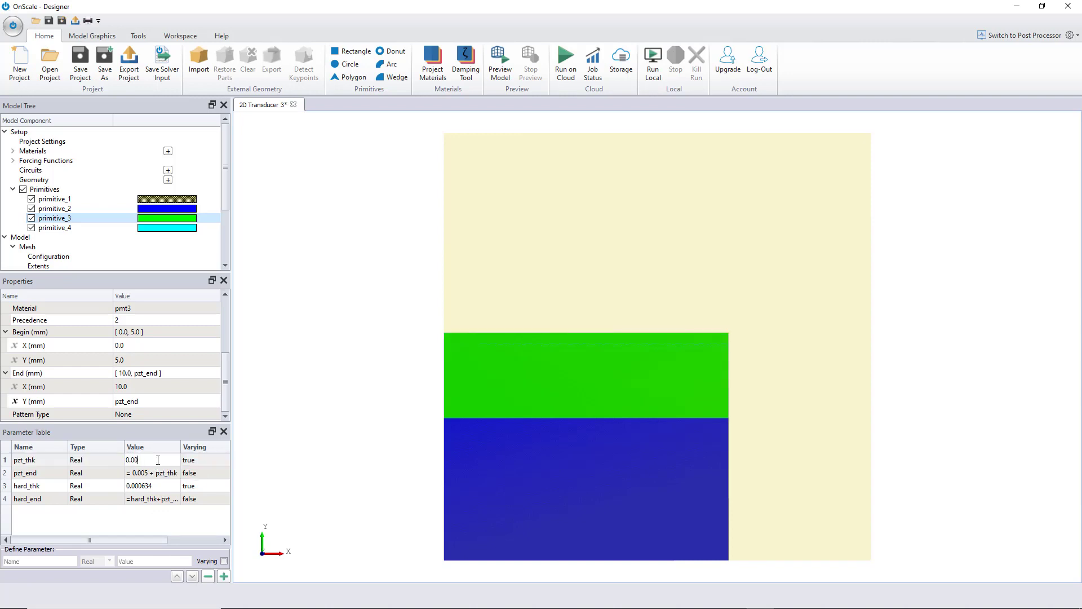
key("Return")
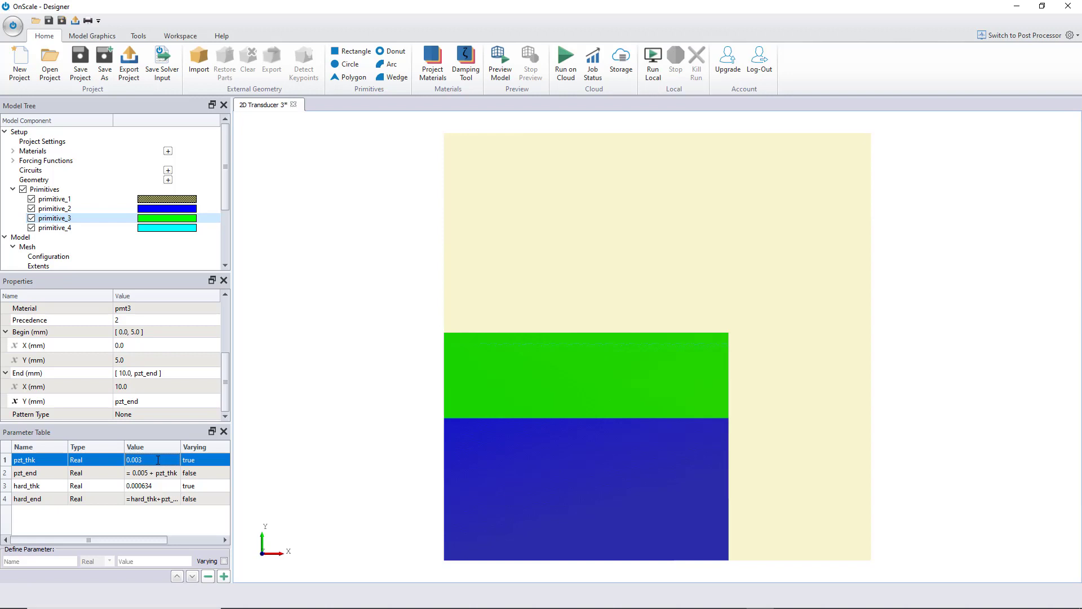
- Re-enter the hard_end expression with spacing as = hard_thk + pzt_end
left_click(162, 498)
left_click(163, 499)
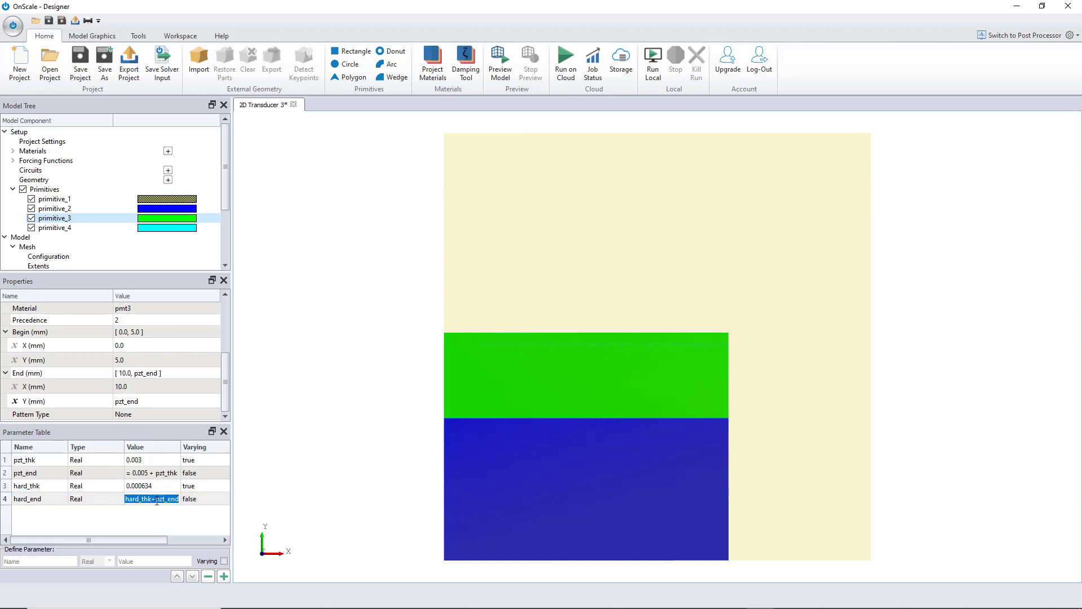
left_click(158, 499)
left_click(151, 499)
double_click(135, 499)
left_click(127, 498)
type("=")
double_click(132, 499)
left_click(131, 499)
key("Return")
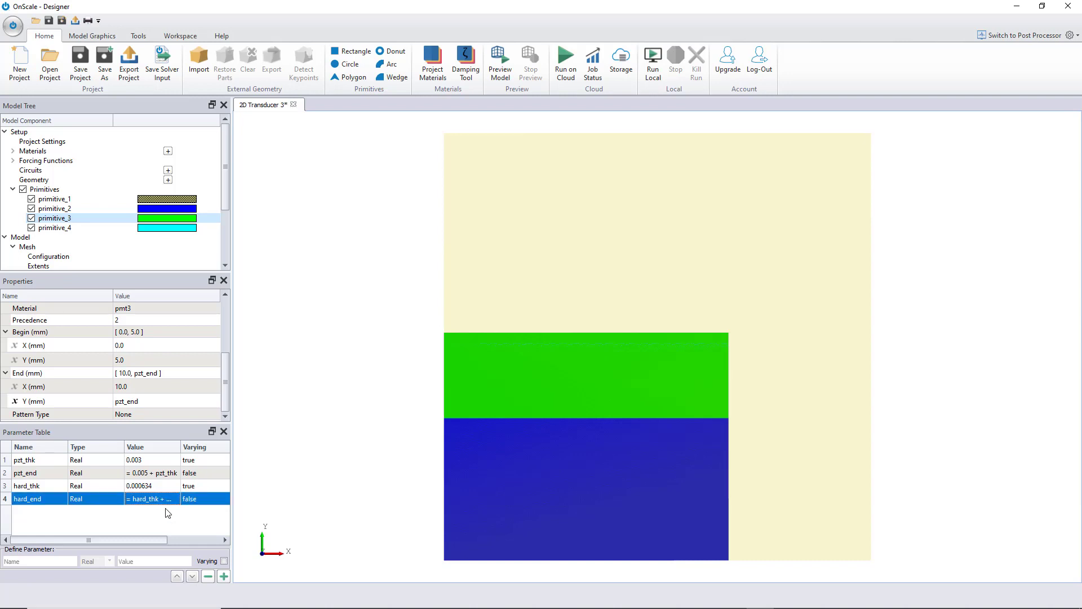
- Set the pzt_thk parameter back to 0.002
double_click(147, 460)
left_click(154, 460)
key("BackSpace")
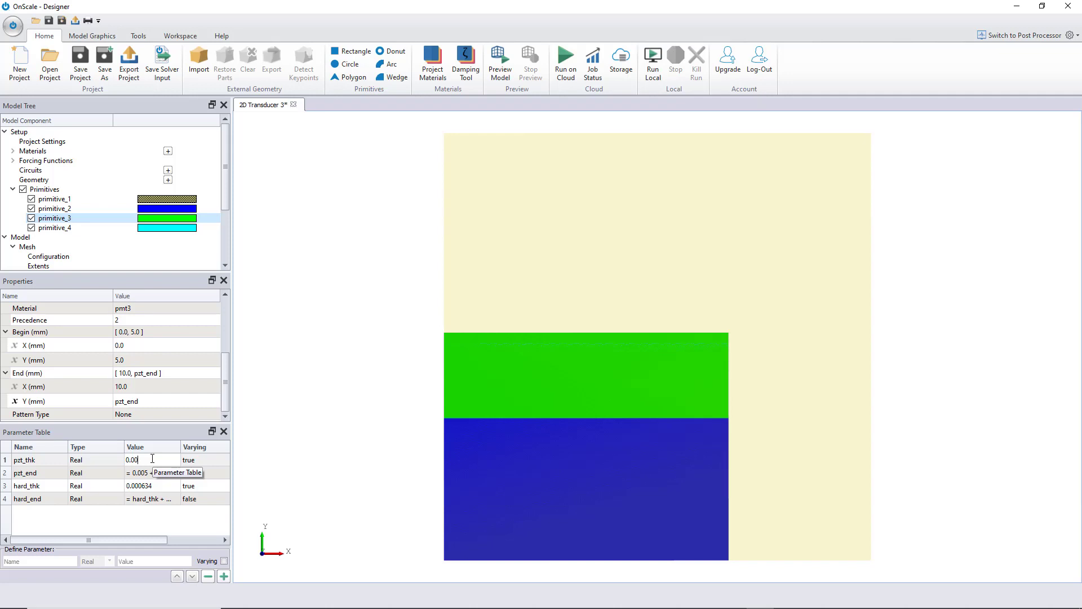
type("2")
key("Return")
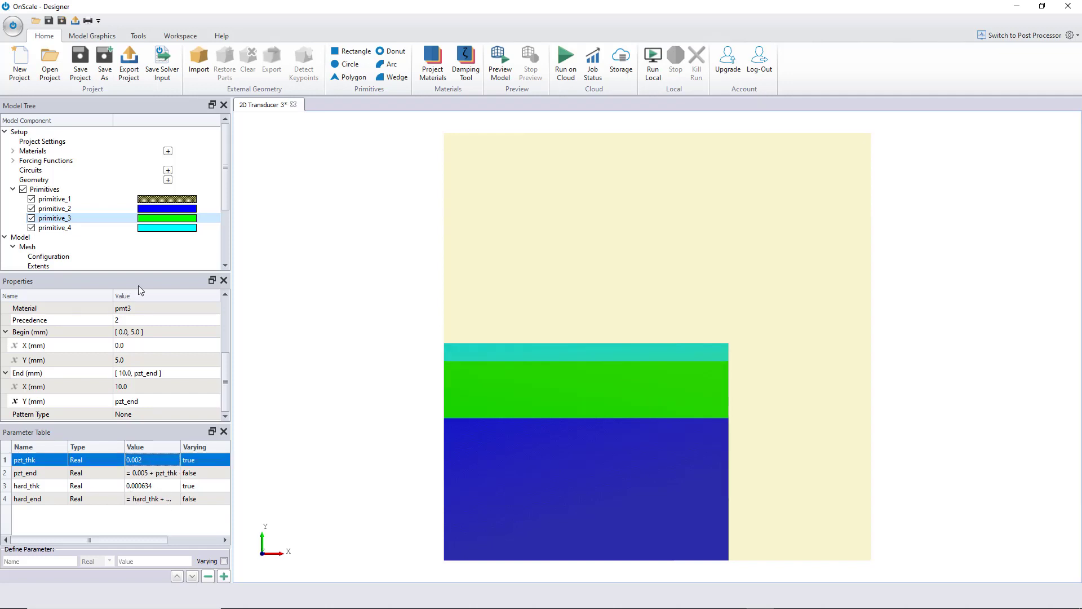
- Link the End Y coordinate of primitive_4 to the hard_end parameter
left_click(72, 225)
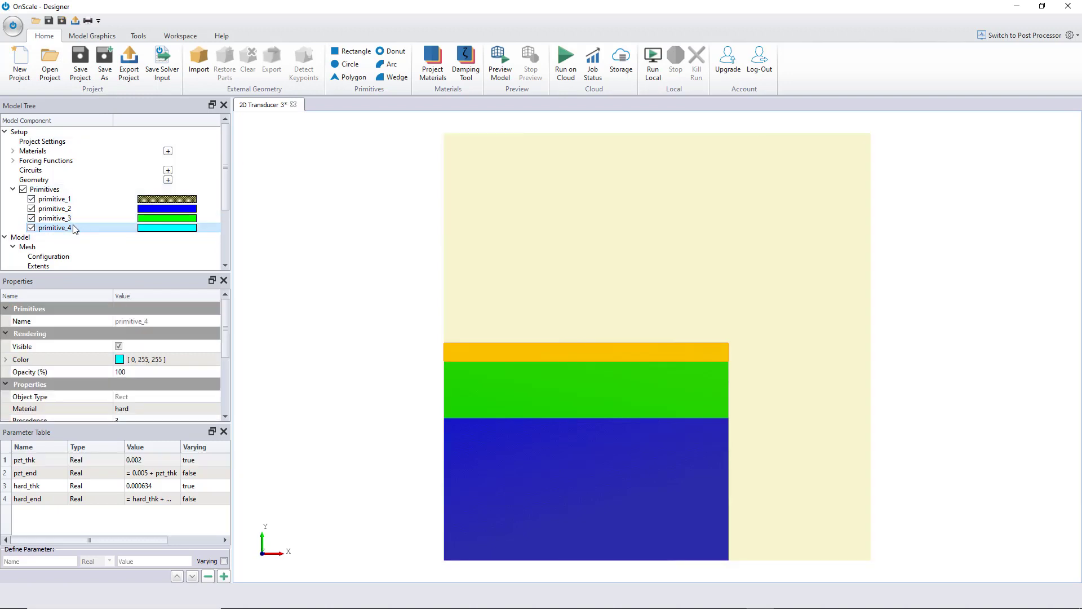
left_click_drag(225, 346, 228, 411)
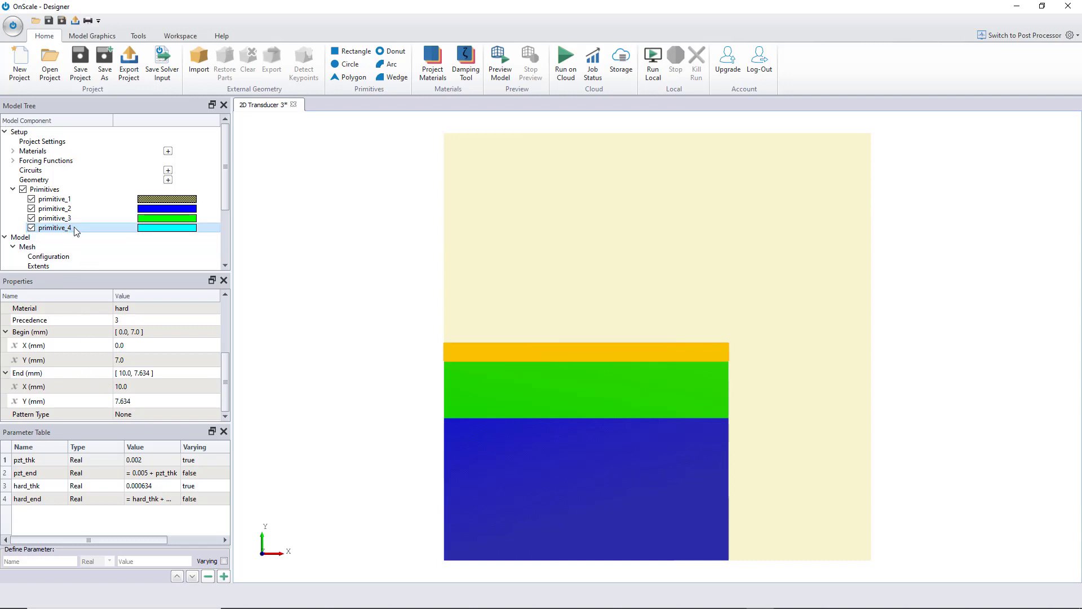
left_click(15, 401)
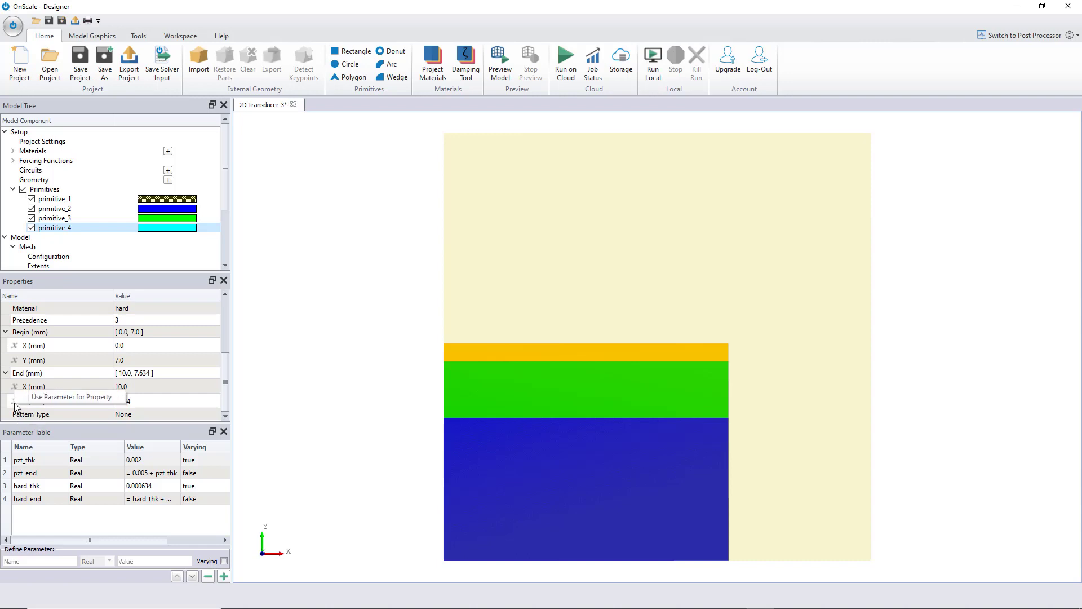
left_click(23, 398)
left_click(177, 401)
left_click(176, 400)
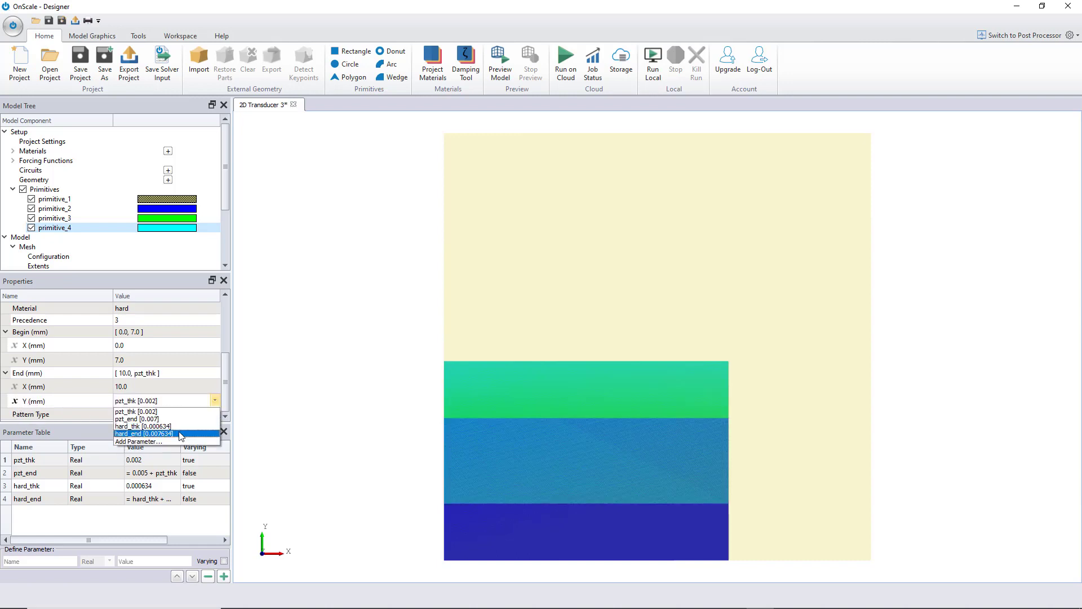
left_click(178, 433)
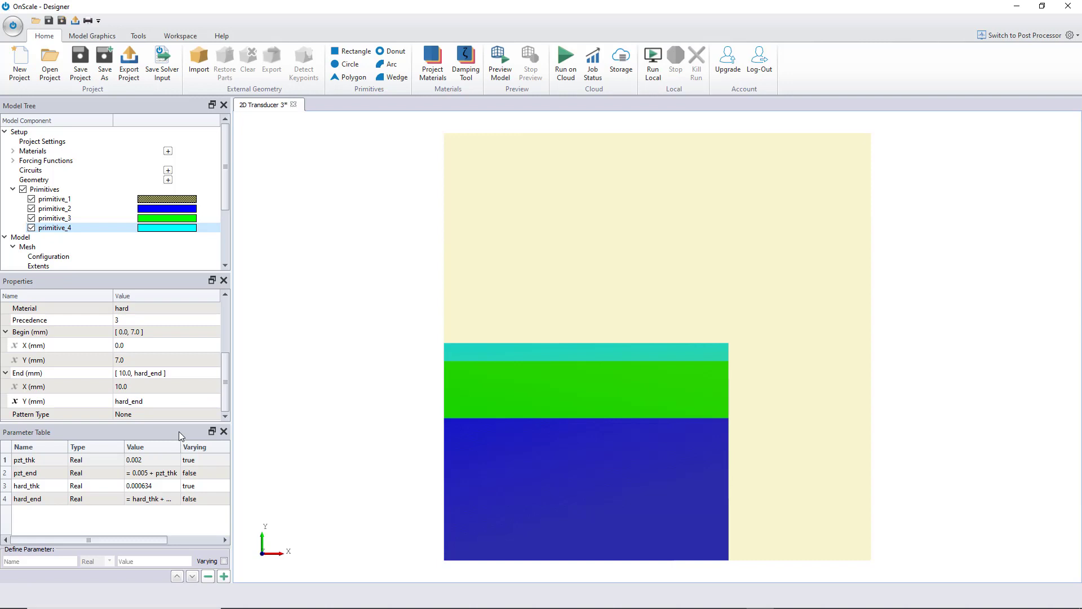
- Link the Begin Y coordinate of primitive_4 to the pzt_end parameter
left_click(14, 360)
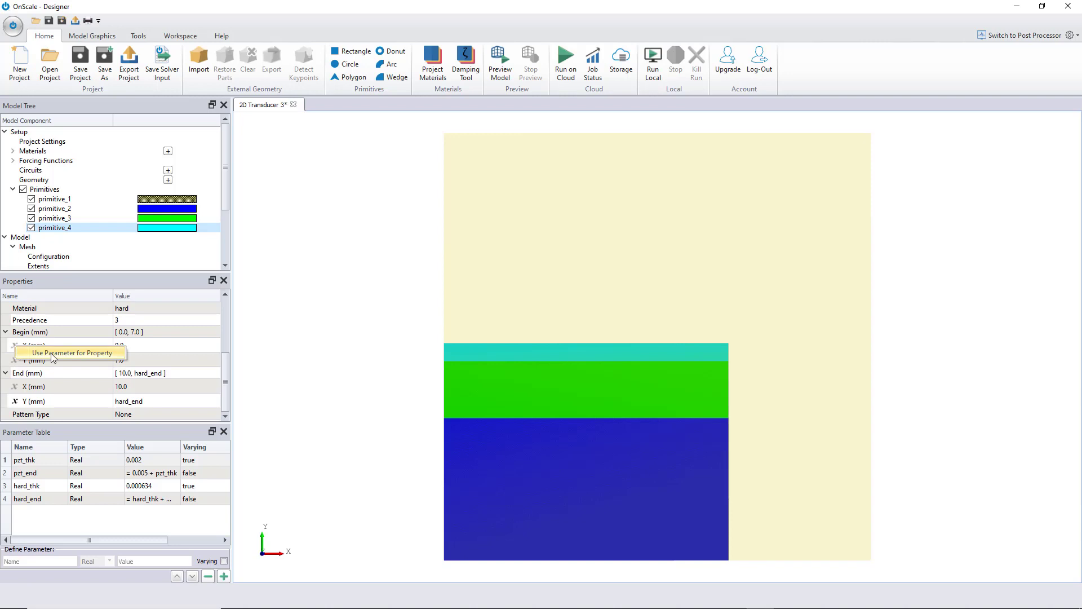
left_click(155, 361)
left_click(156, 362)
left_click(157, 358)
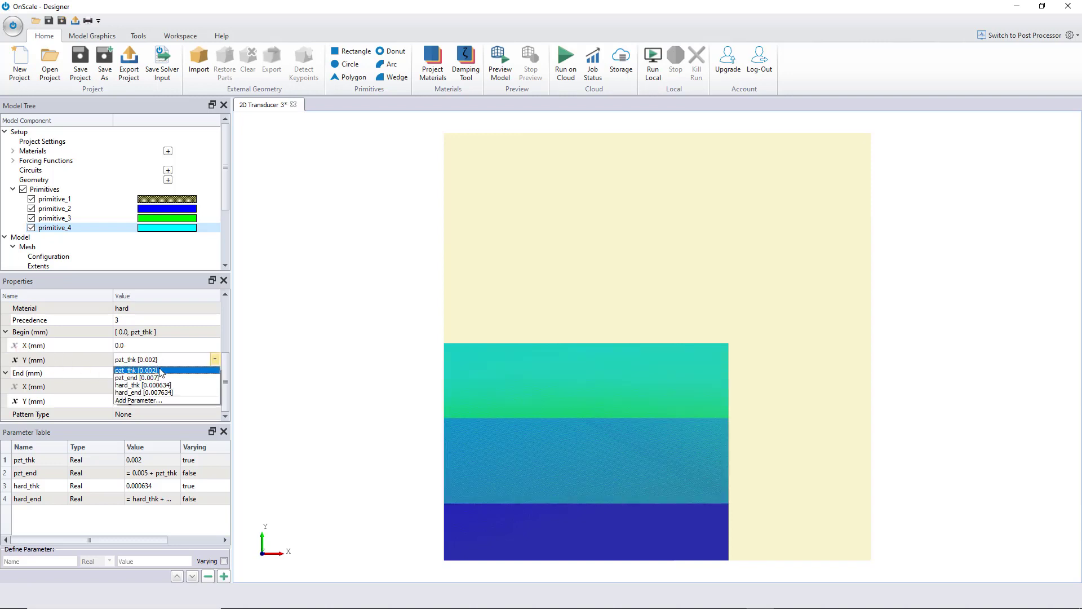
left_click(160, 378)
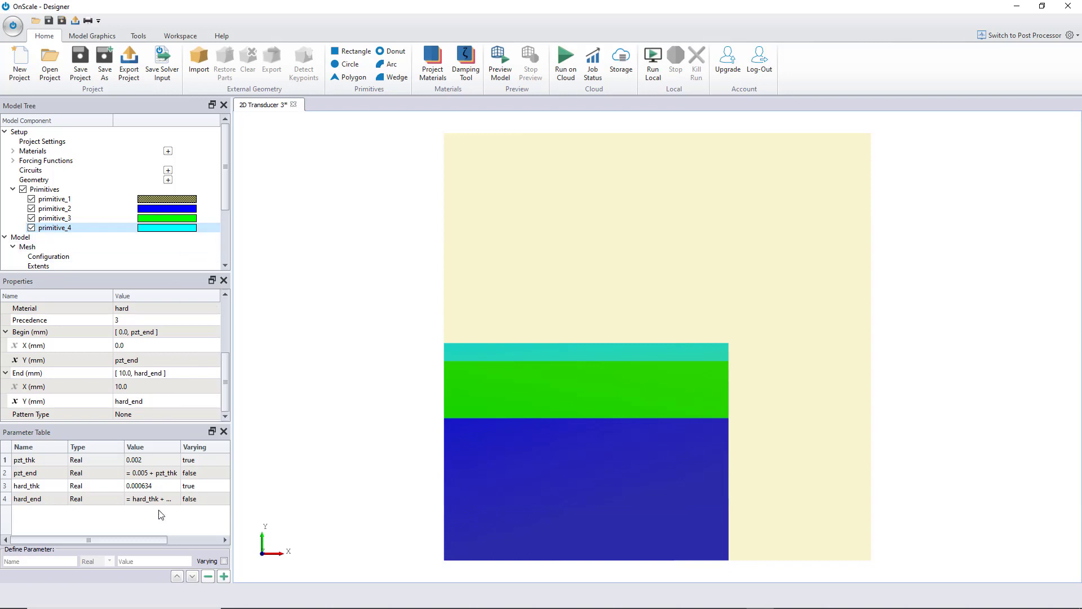
left_click(164, 460)
left_click(163, 460)
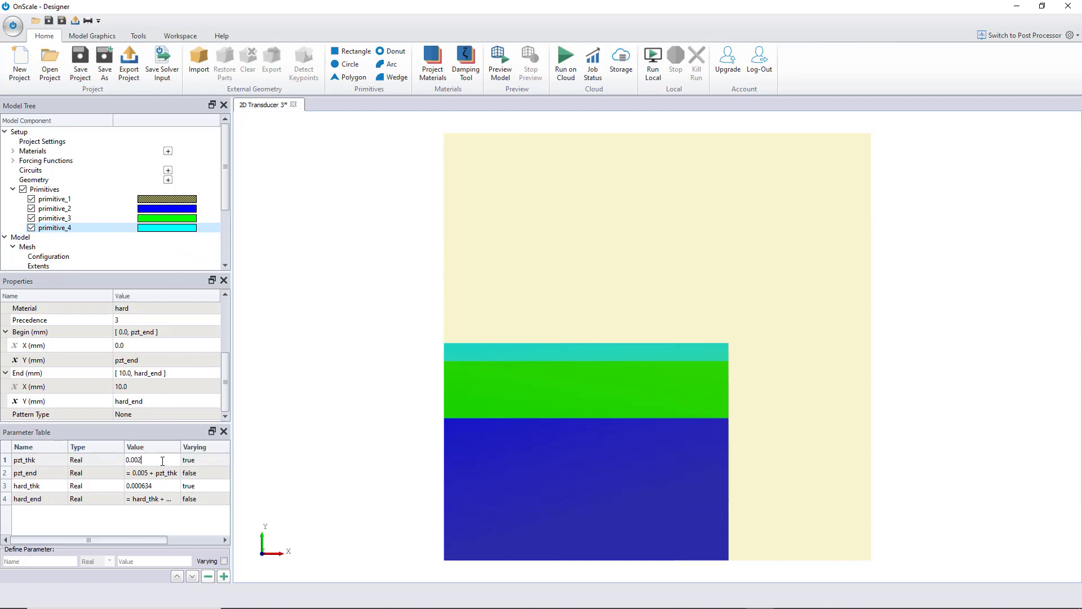
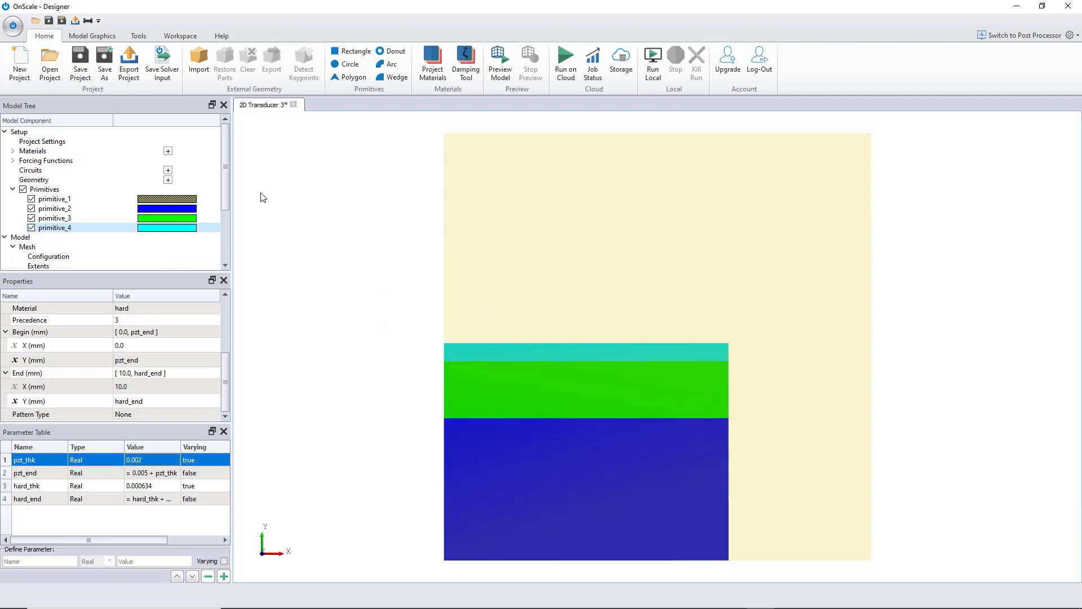
- Show output_4 in the model view and bring up its extrapolation properties, including the cutting point
left_click_drag(228, 195, 225, 246)
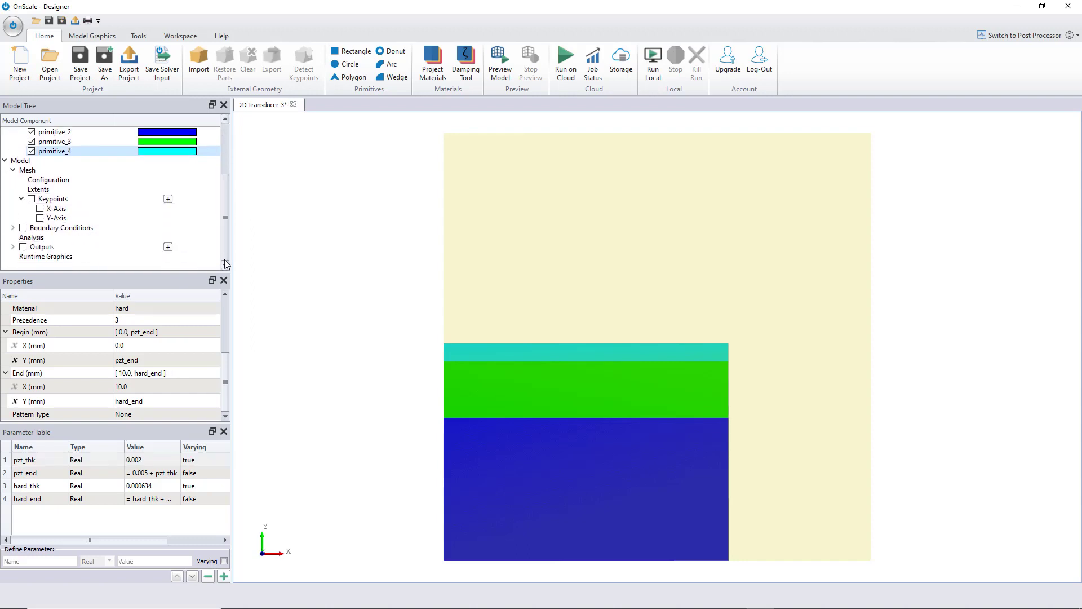
left_click(12, 247)
scroll(20, 252, "down", 1)
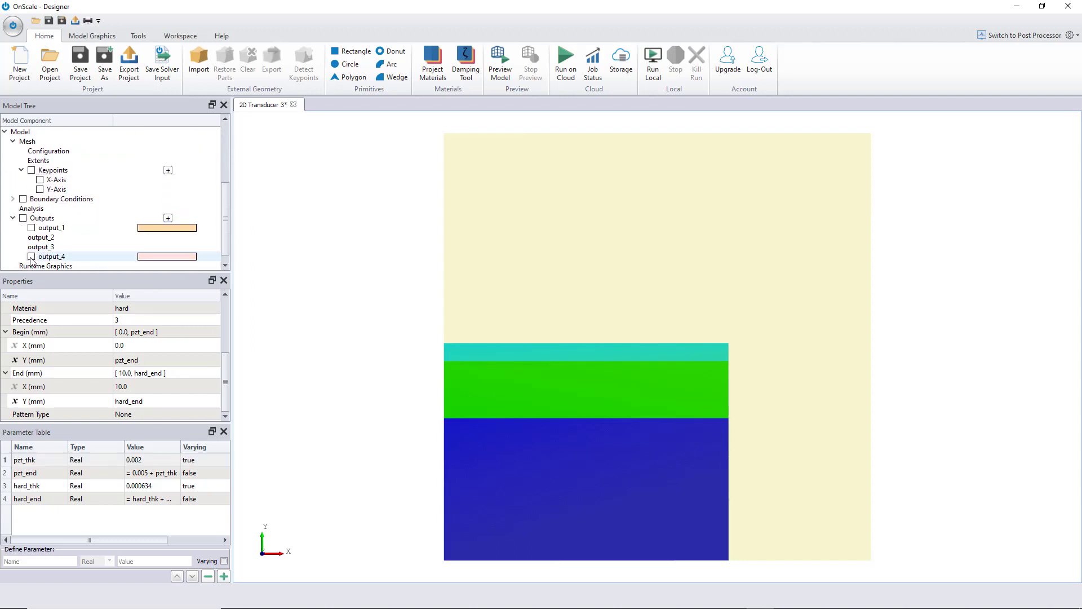
left_click(32, 256)
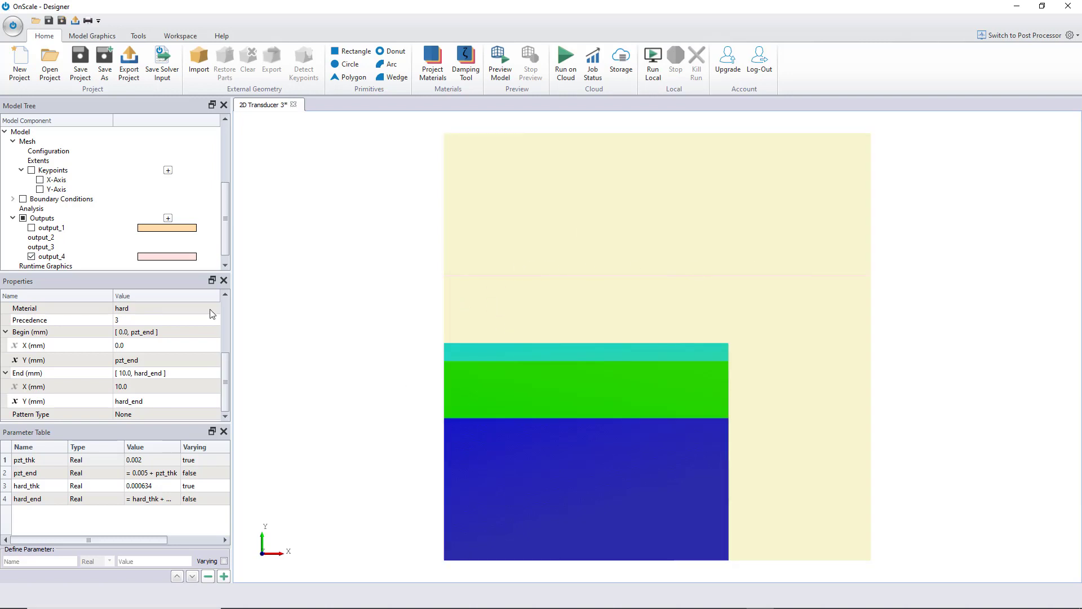
left_click(50, 258)
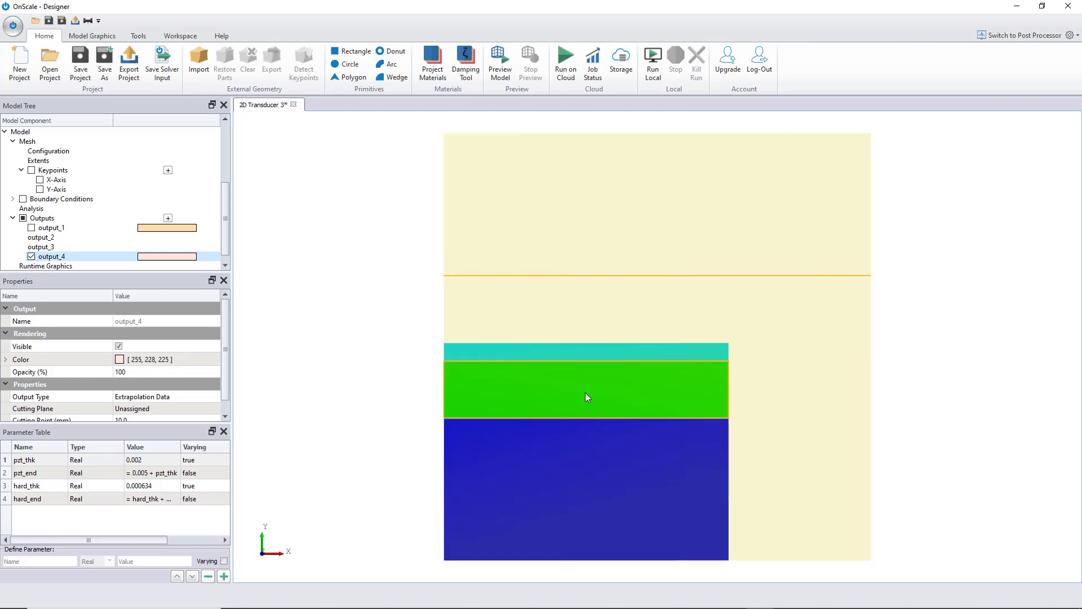
scroll(228, 247, "down", 1)
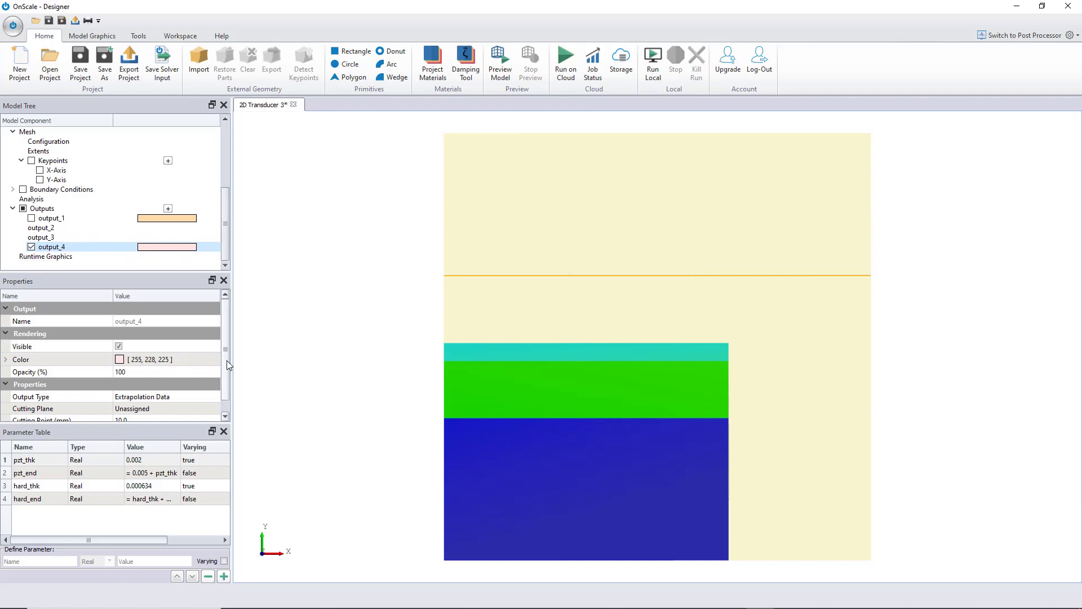
scroll(226, 363, "down", 1)
- Try a value of 0.006 for pzt_thk to compare the layers with the output_4 extrapolation line
double_click(150, 461)
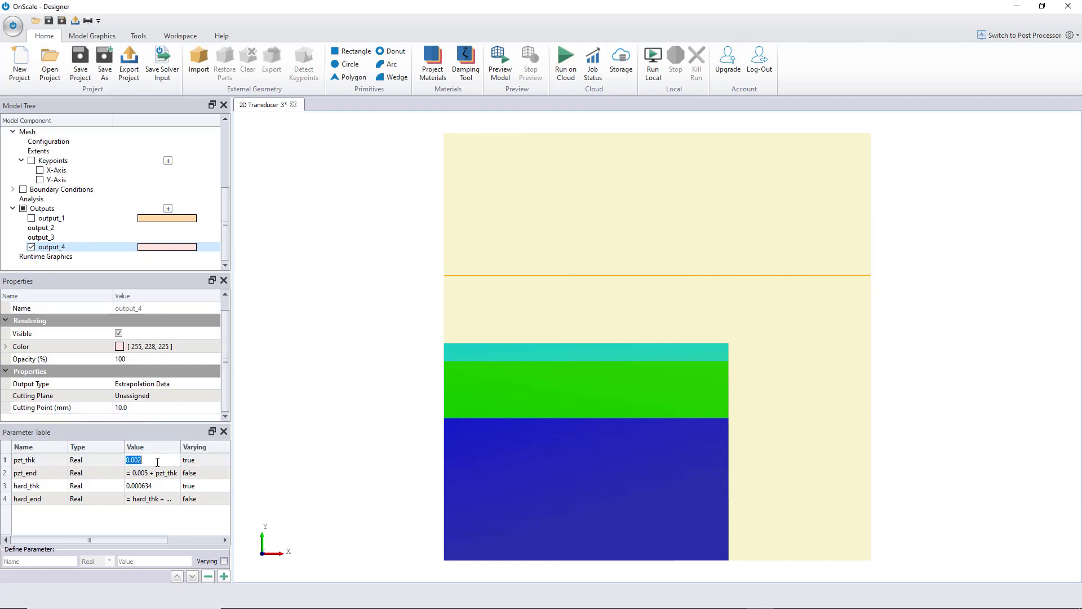
left_click(158, 461)
key("BackSpace")
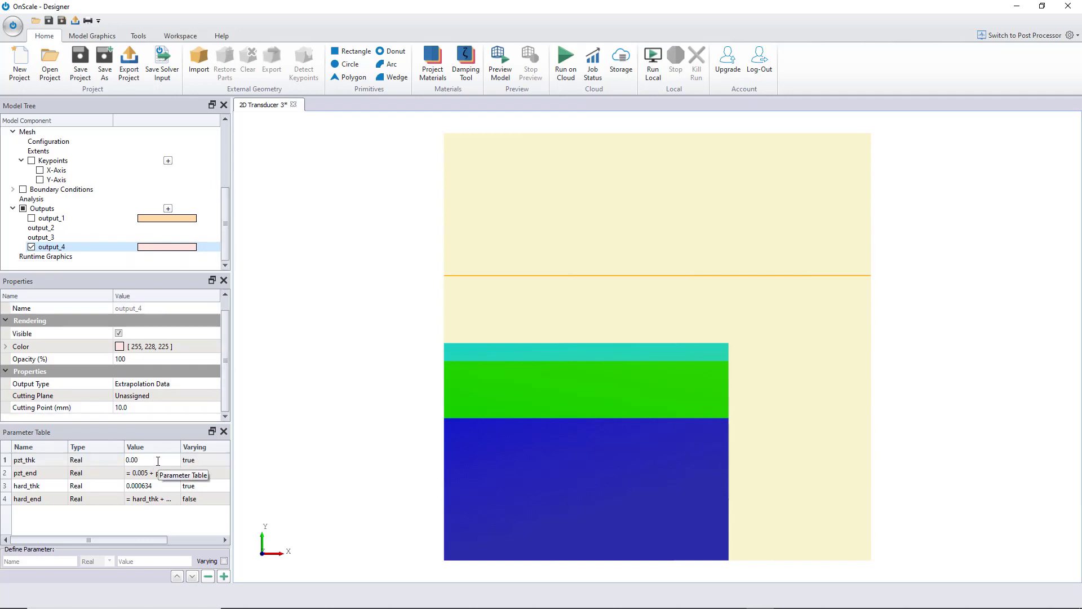
key("Return")
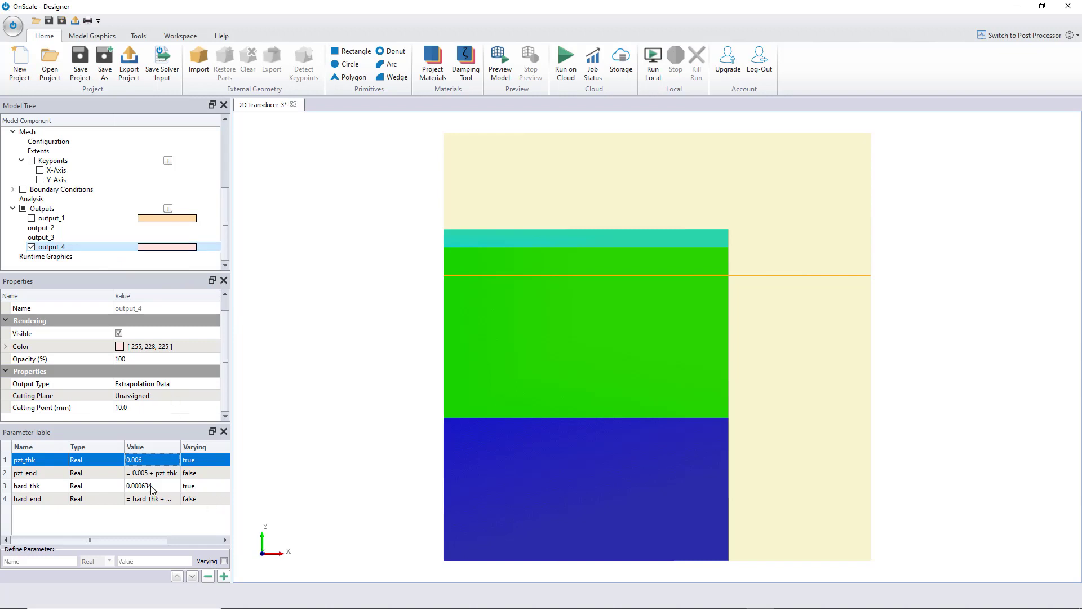
- Try a value of 0.0025 for pzt_thk to compare the layers with the output_4 extrapolation line
left_click(153, 459)
left_click(158, 458)
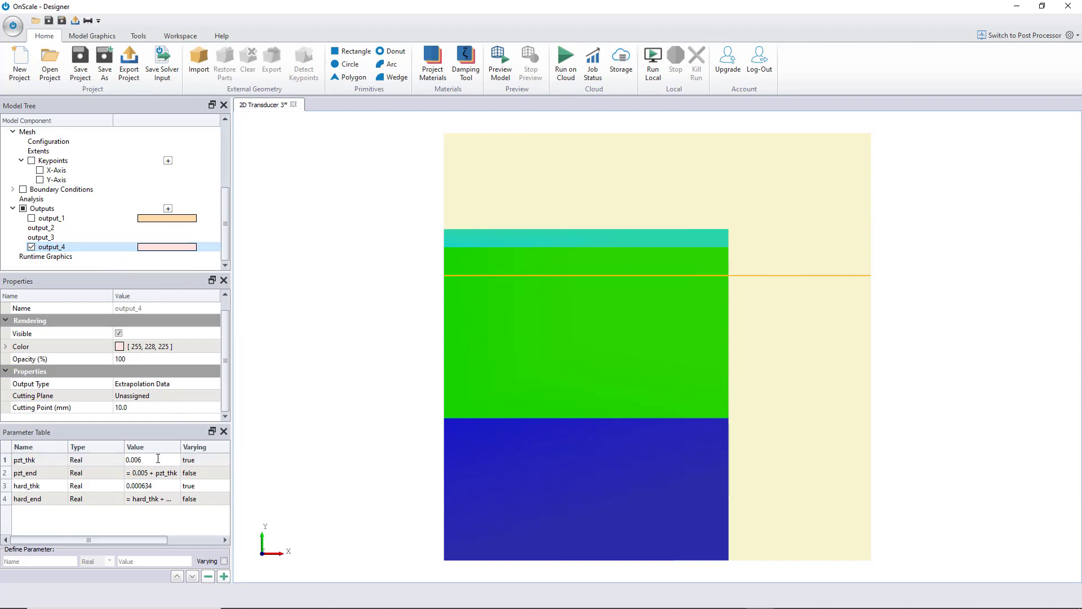
key("BackSpace")
type("25")
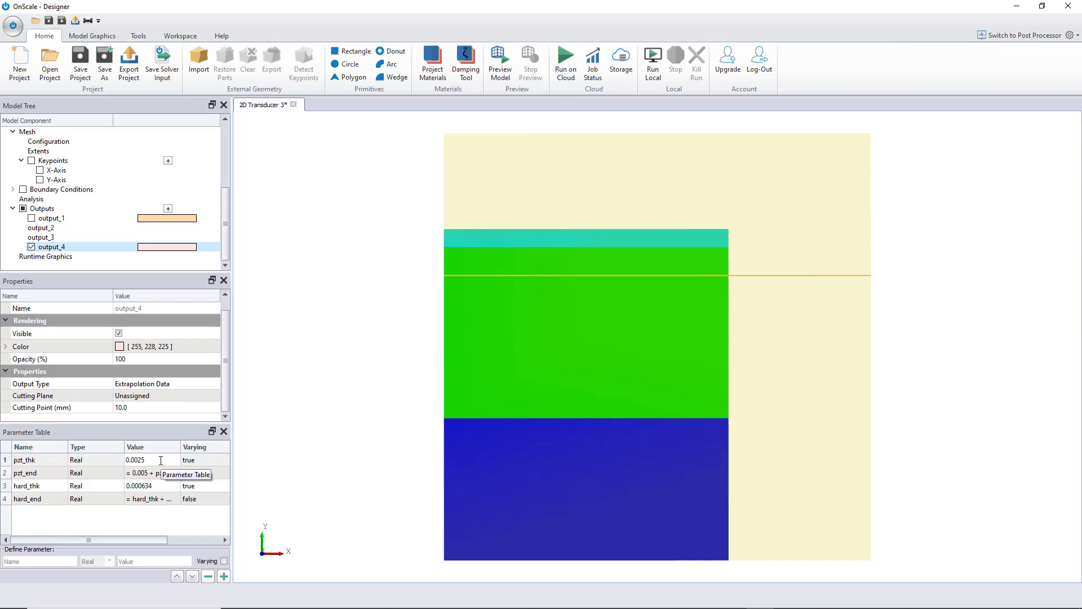
key("Return")
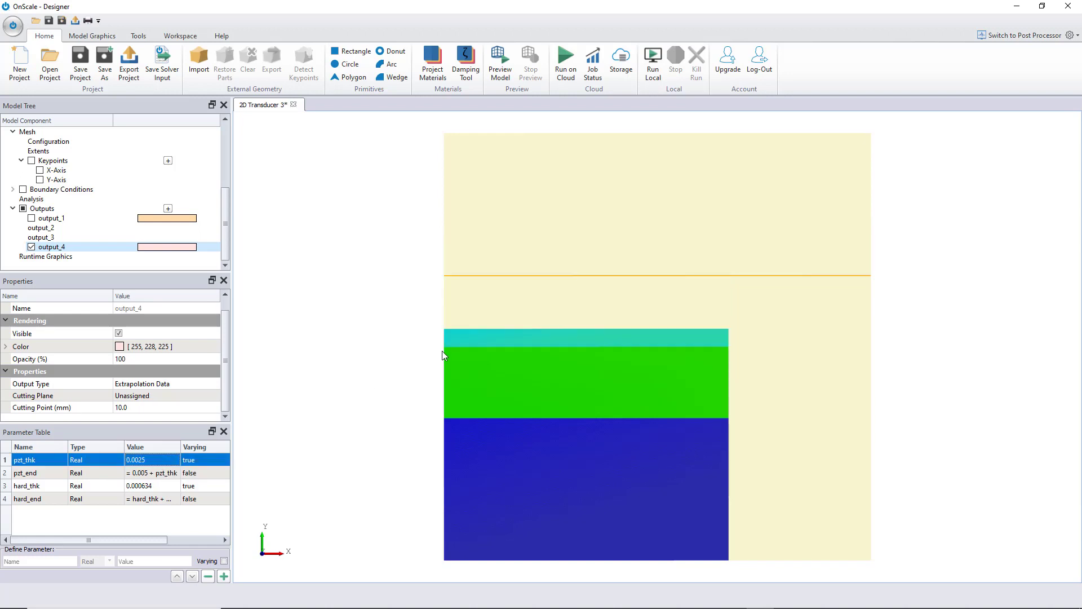
- Try a hard_thk value of 0.0008 to check the hard matching layer, and restore it to 0.000634
double_click(159, 486)
left_click(166, 487)
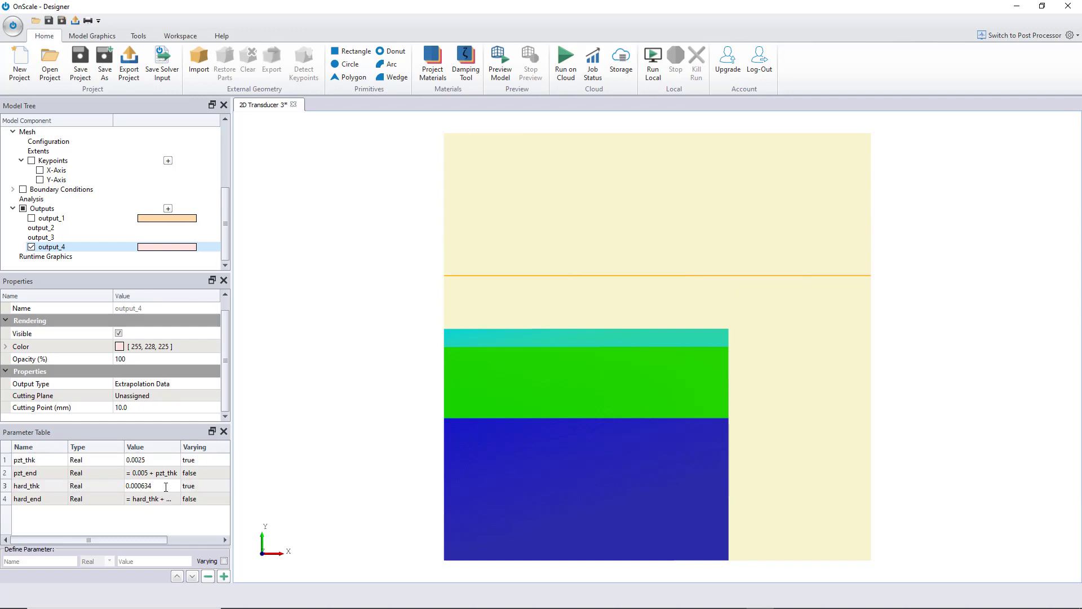
left_click_drag(148, 488, 142, 489)
type("8")
key("Return")
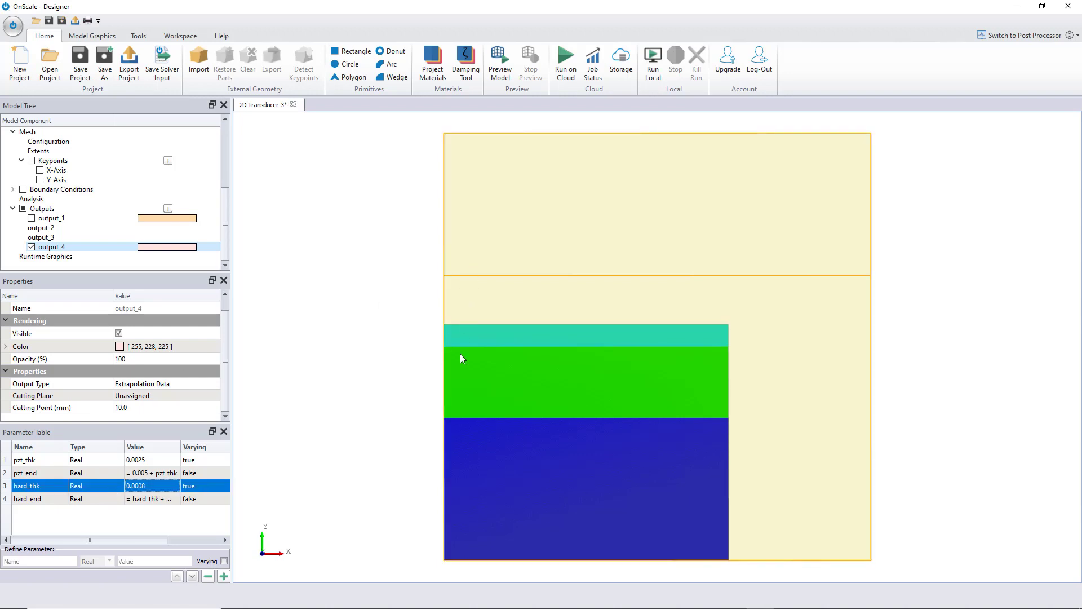
left_click(164, 486)
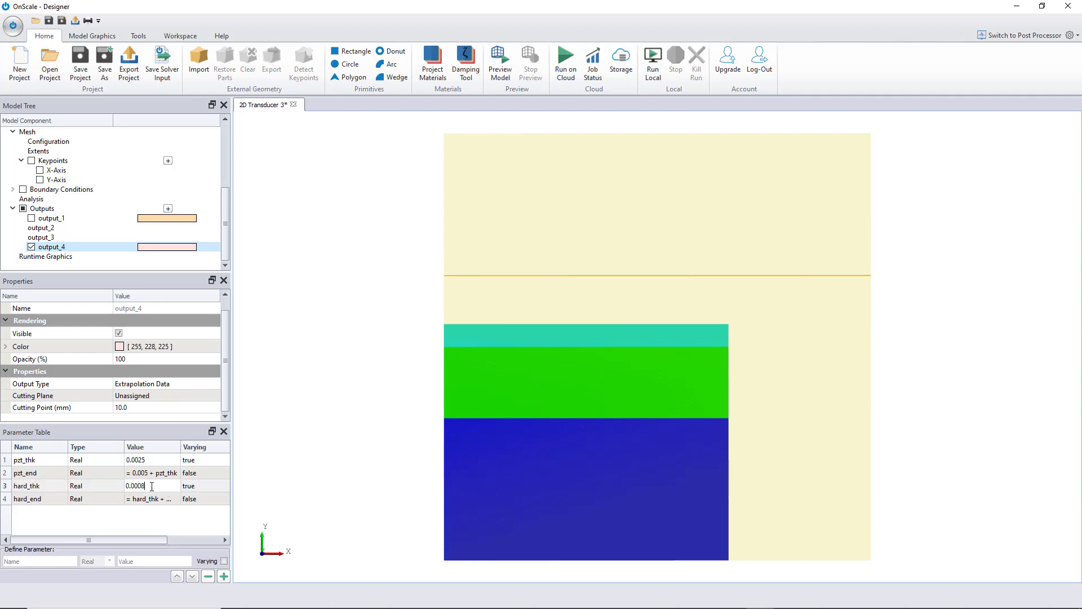
key("BackSpace")
- Set the pzt_thk parameter to 0.0020 and save the project
left_click(159, 460)
left_click(160, 461)
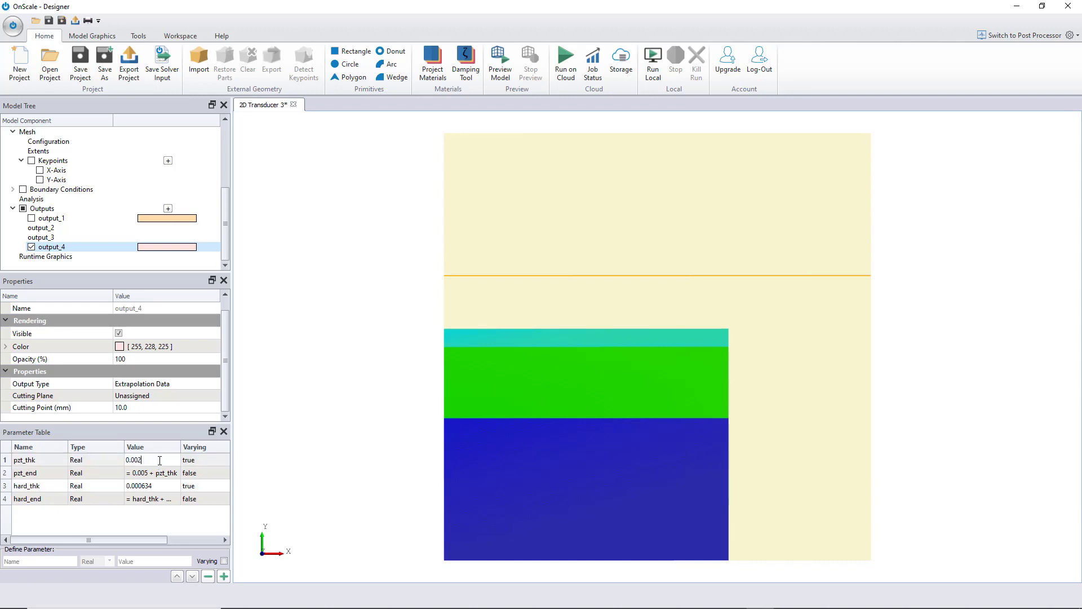
key("Return")
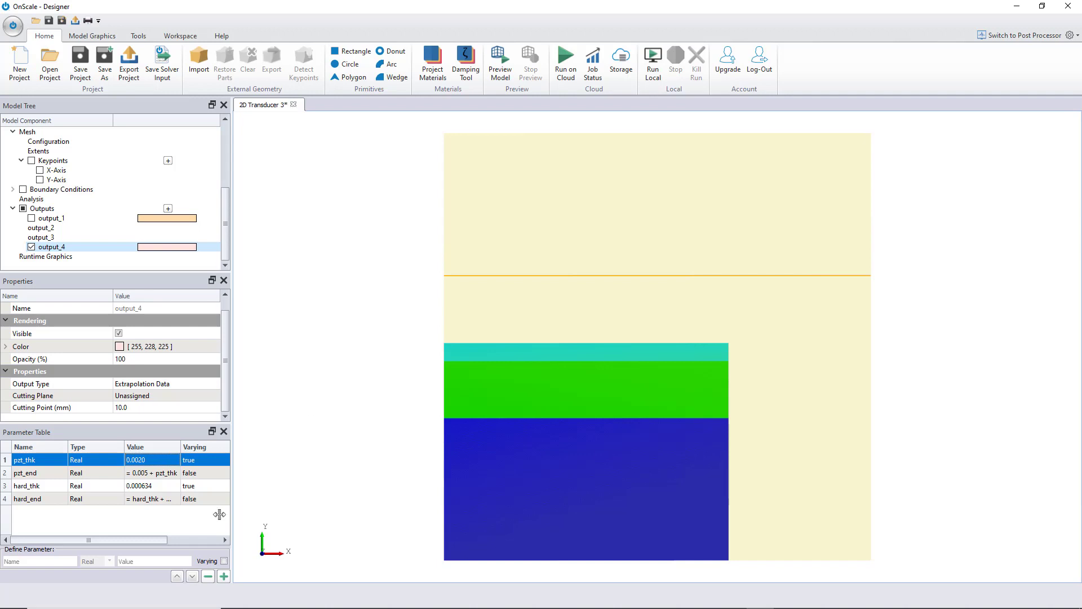
key("ctrl+s")
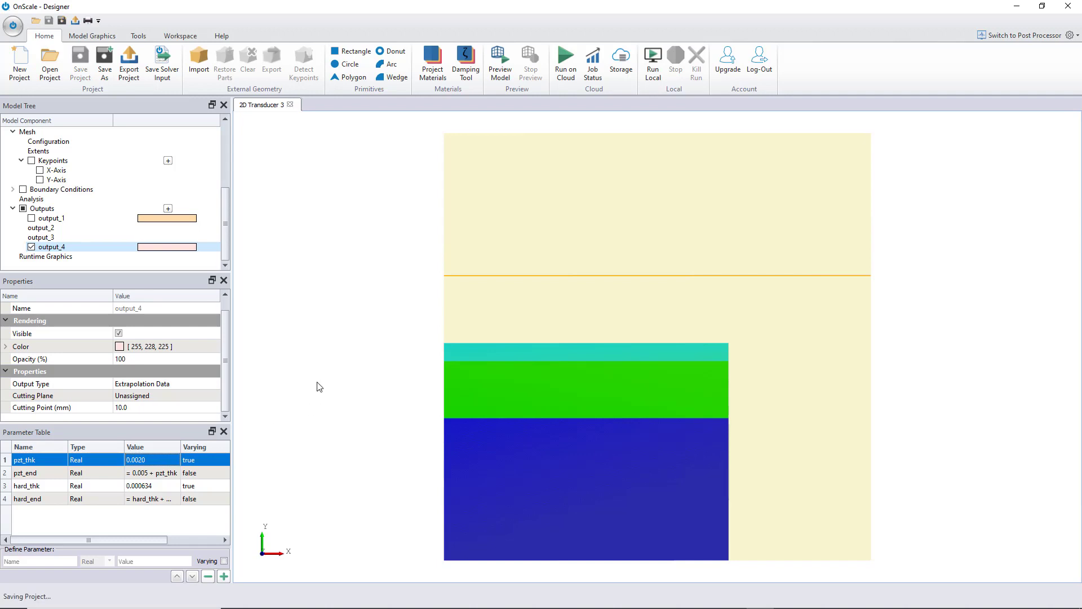
left_click(566, 71)
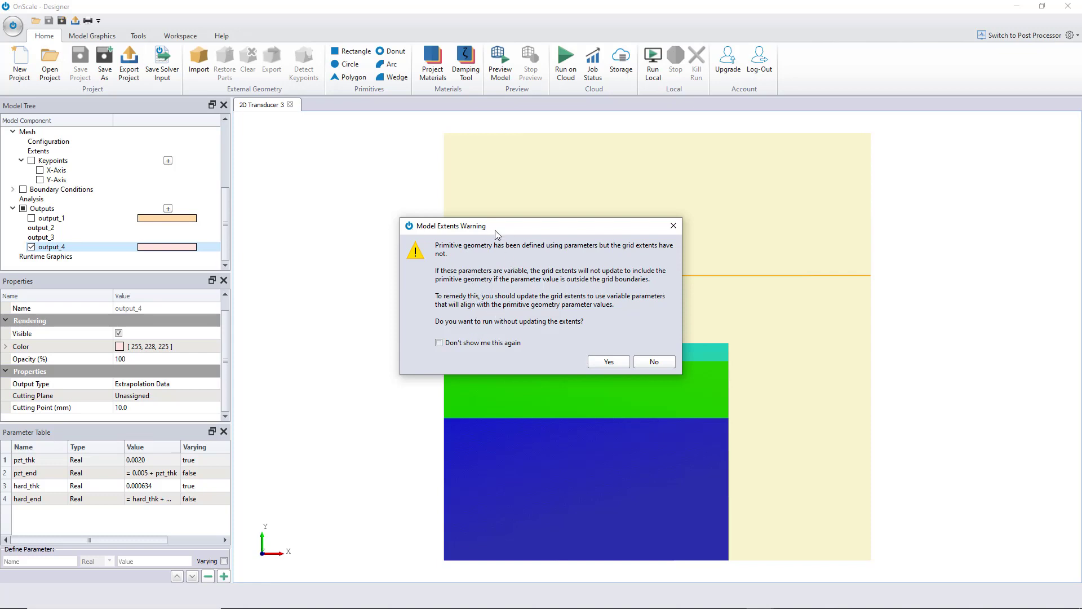
left_click_drag(496, 235, 220, 247)
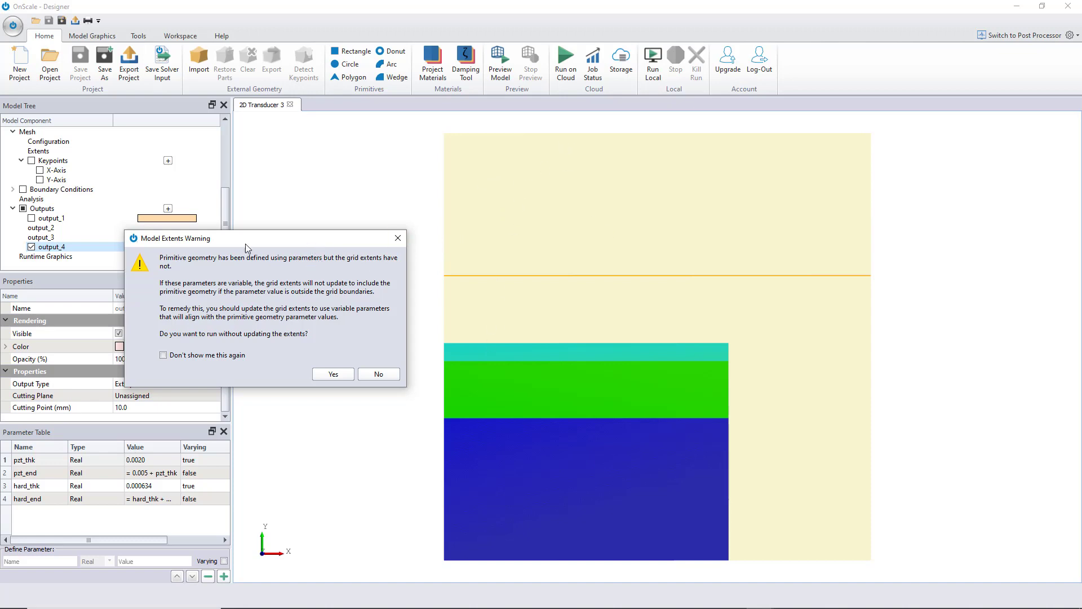
left_click_drag(231, 243, 364, 194)
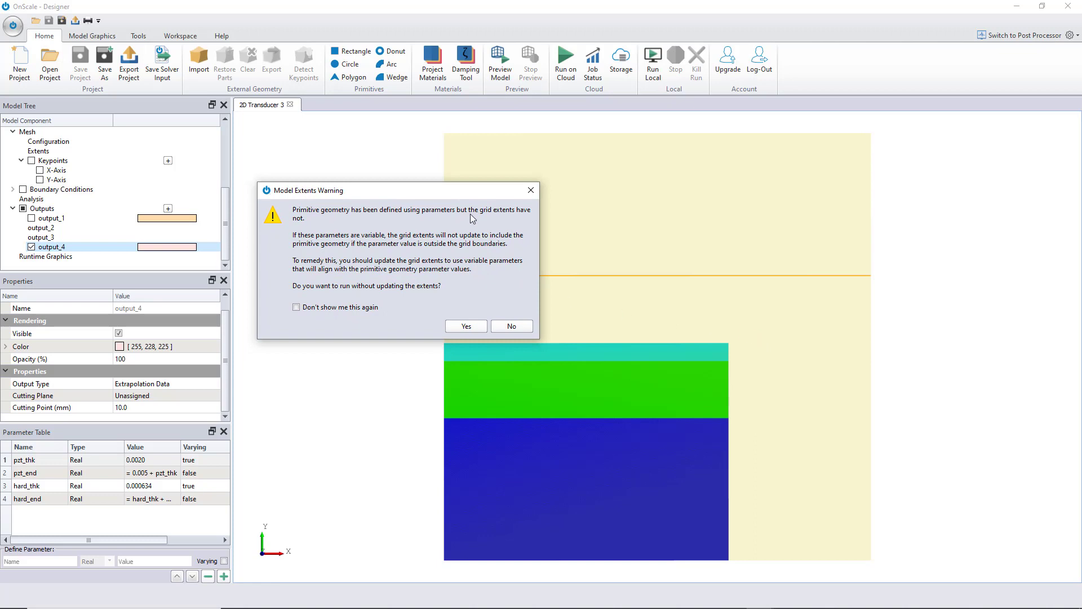
left_click(530, 190)
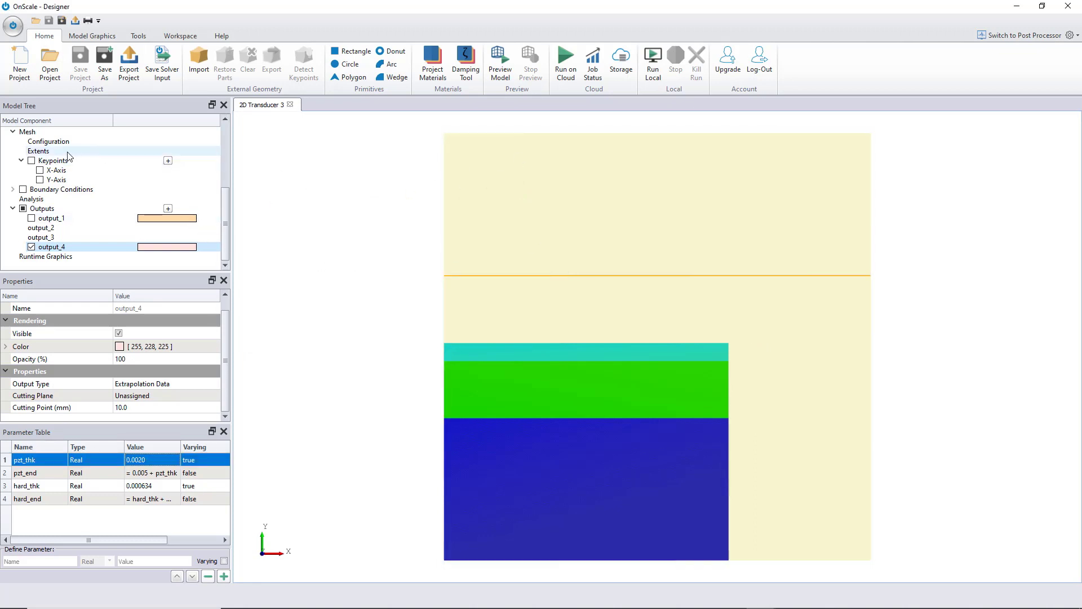
- Examine the mesh extents properties, including the extents configuration and the minimum and maximum X and Y bounds
left_click_drag(228, 218, 228, 207)
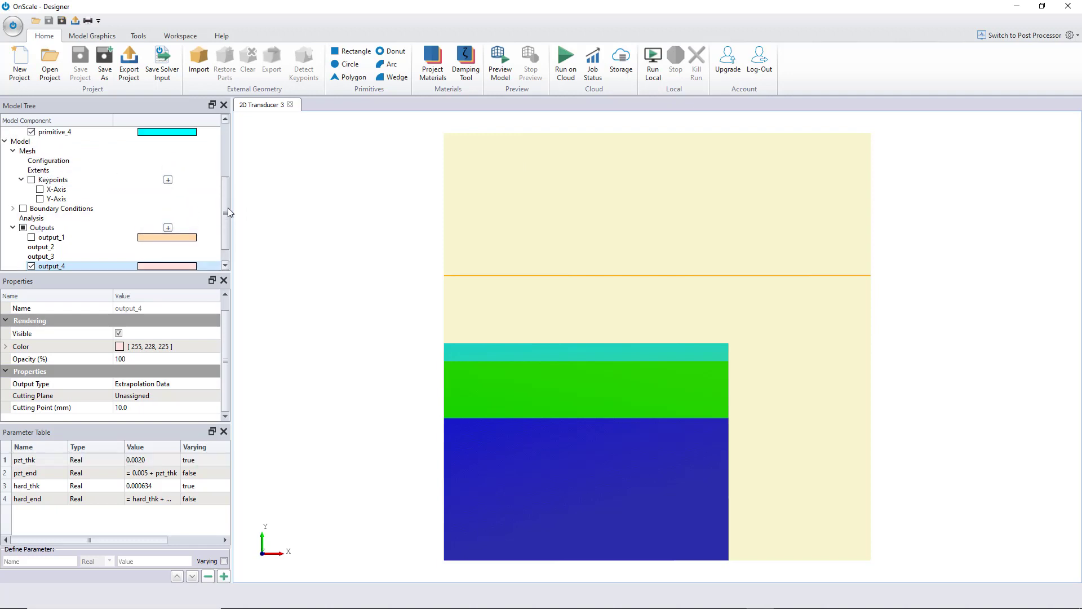
left_click(41, 171)
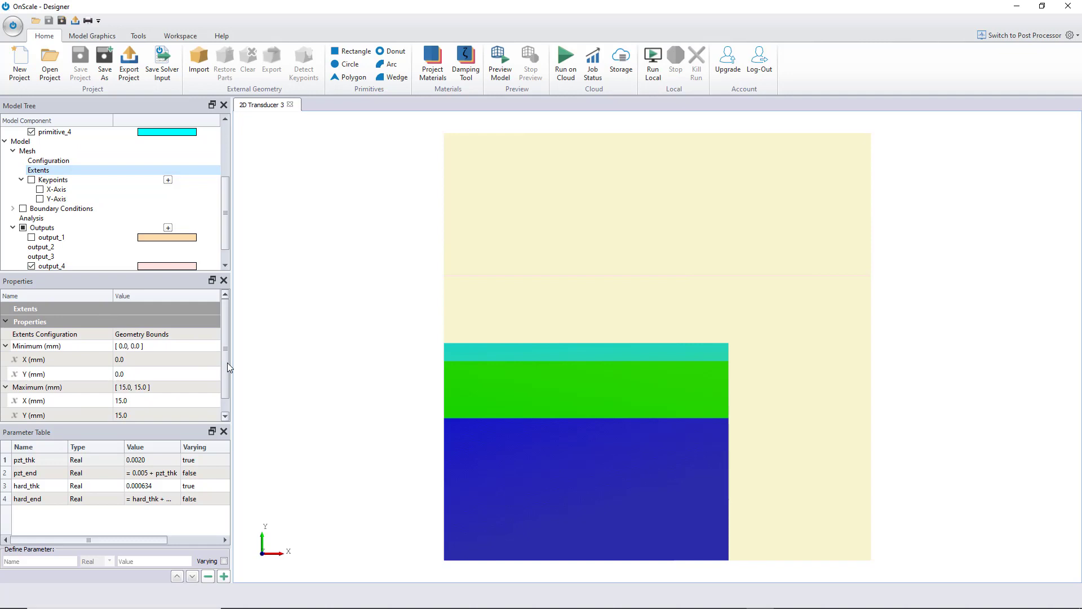
scroll(227, 366, "down", 1)
scroll(221, 386, "up", 1)
scroll(223, 337, "down", 1)
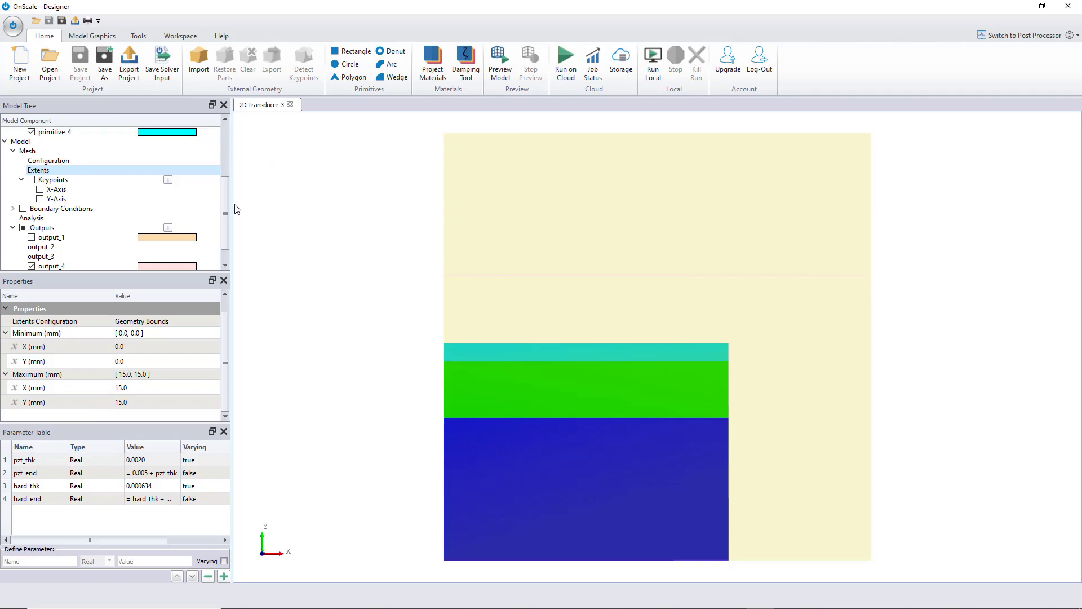
scroll(228, 211, "down", 1)
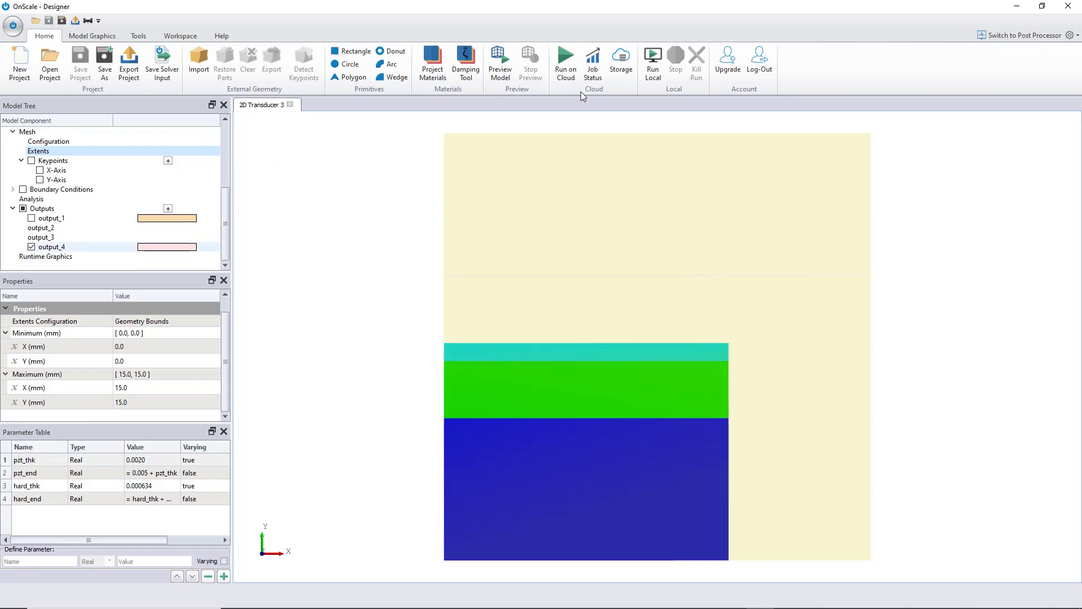
- Set up a cloud run of the model, agreeing to run without updating the grid extents
left_click(571, 69)
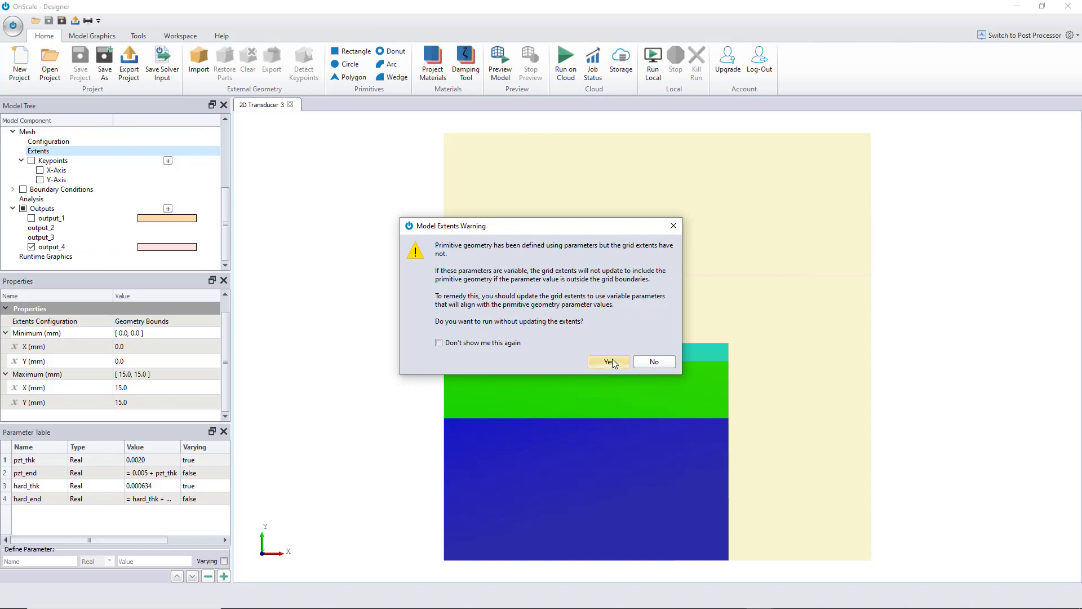
left_click(613, 361)
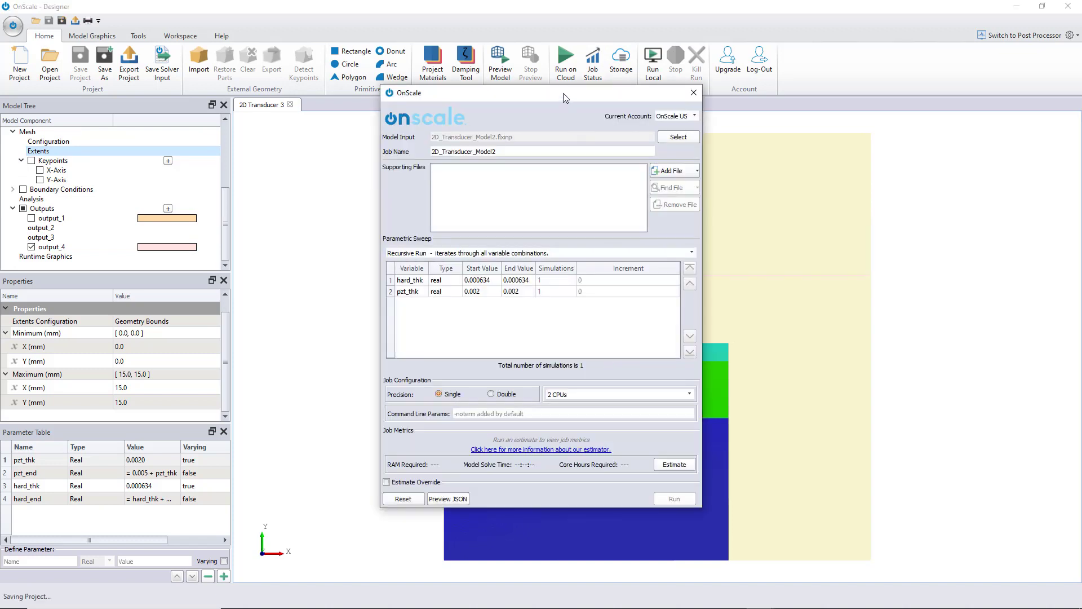
left_click_drag(563, 93, 517, 100)
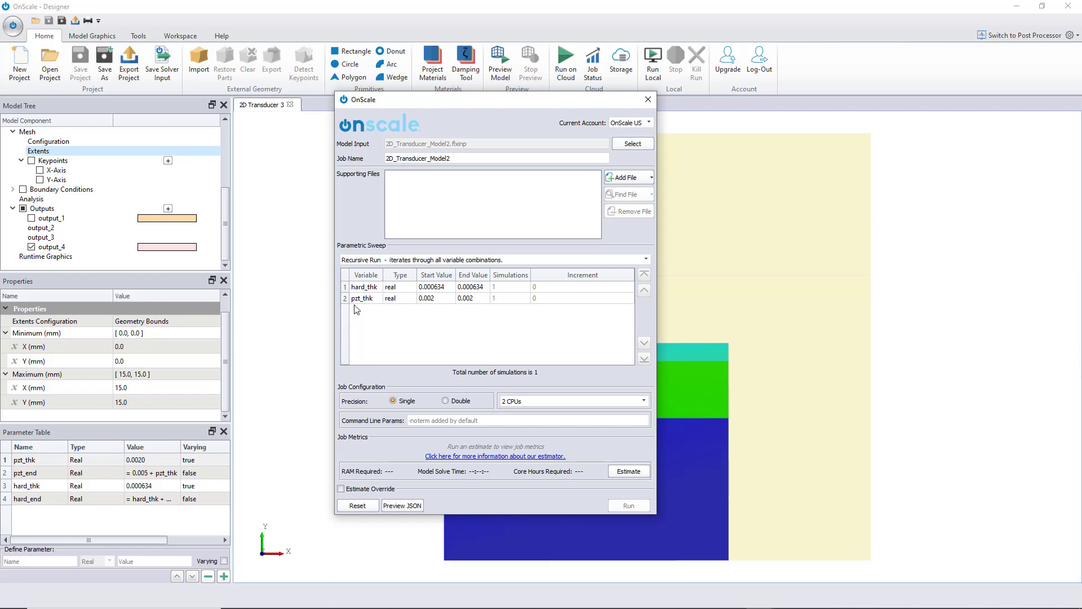
- Configure the pzt_thk parametric sweep with an end value of 0.0025 and 3 simulations
double_click(477, 299)
left_click(478, 300)
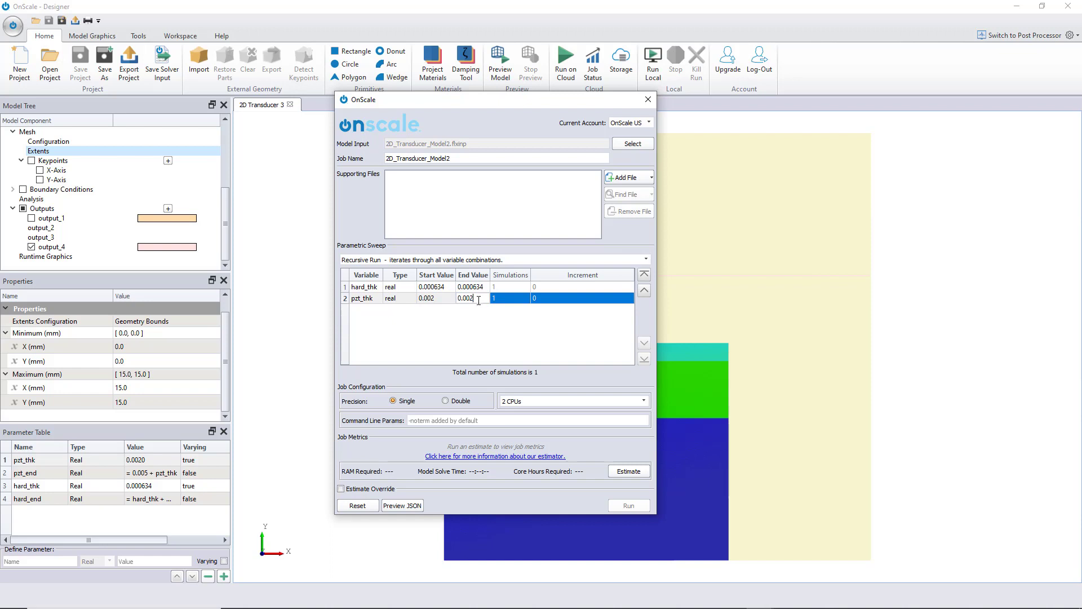
type("5")
key("Return")
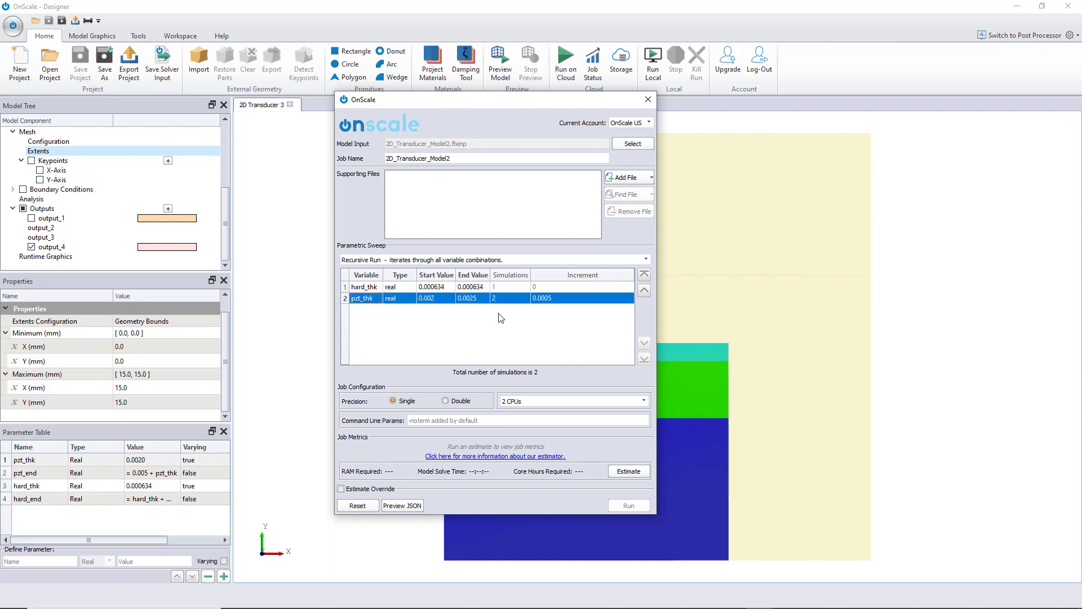
double_click(510, 298)
type("3")
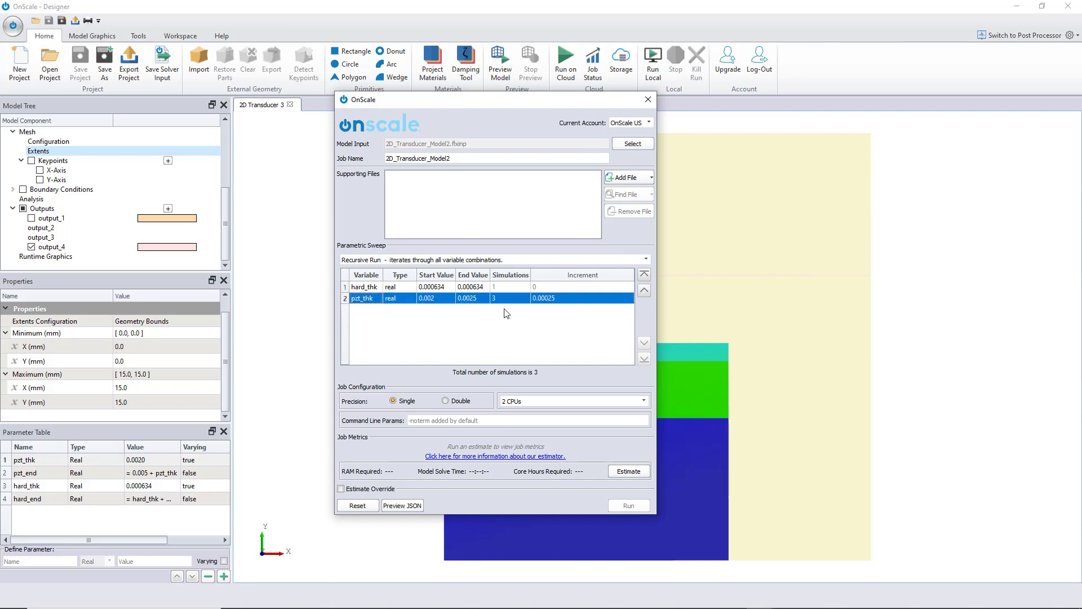
key("Return")
- Configure the hard_thk parametric sweep with an end value of 0.0008 and 3 simulations
double_click(471, 288)
key("End")
key("shift+Left")
key("shift+Left")
key("shift+Left")
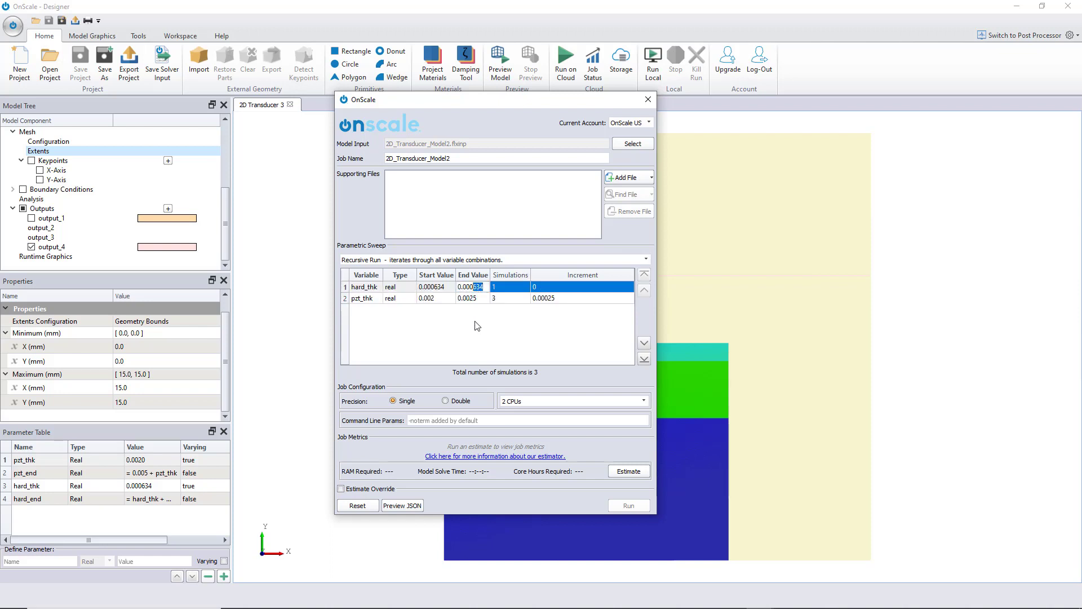
type("8")
key("Return")
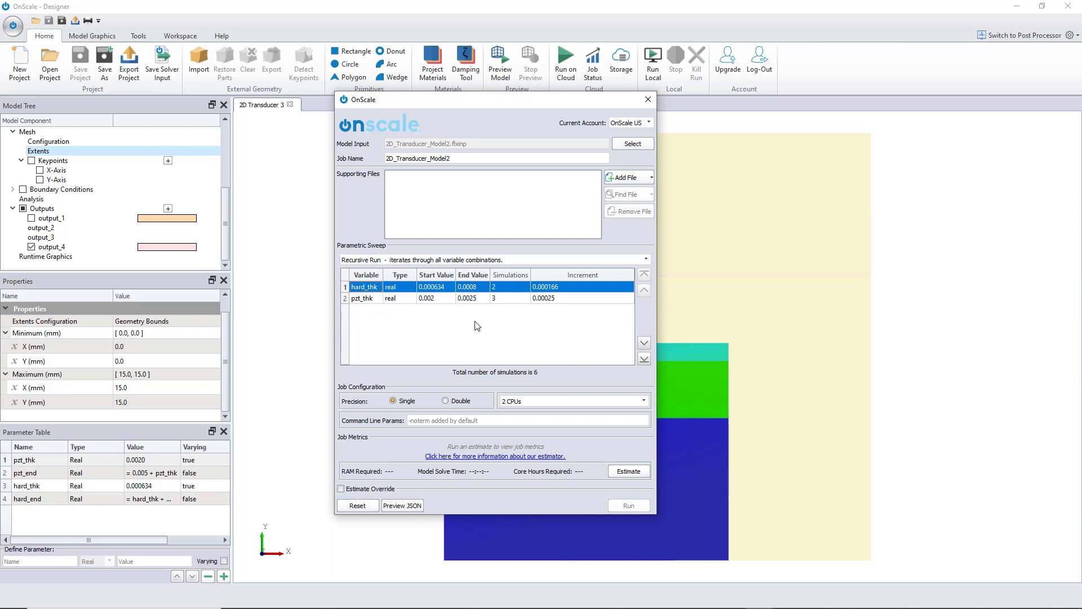
double_click(509, 289)
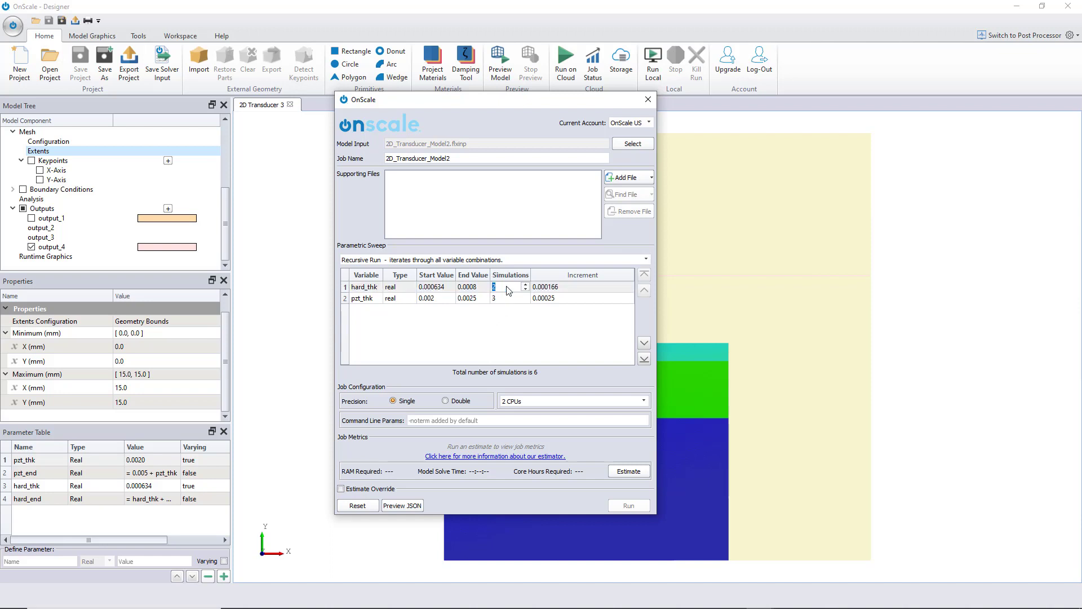
type("3")
key("Return")
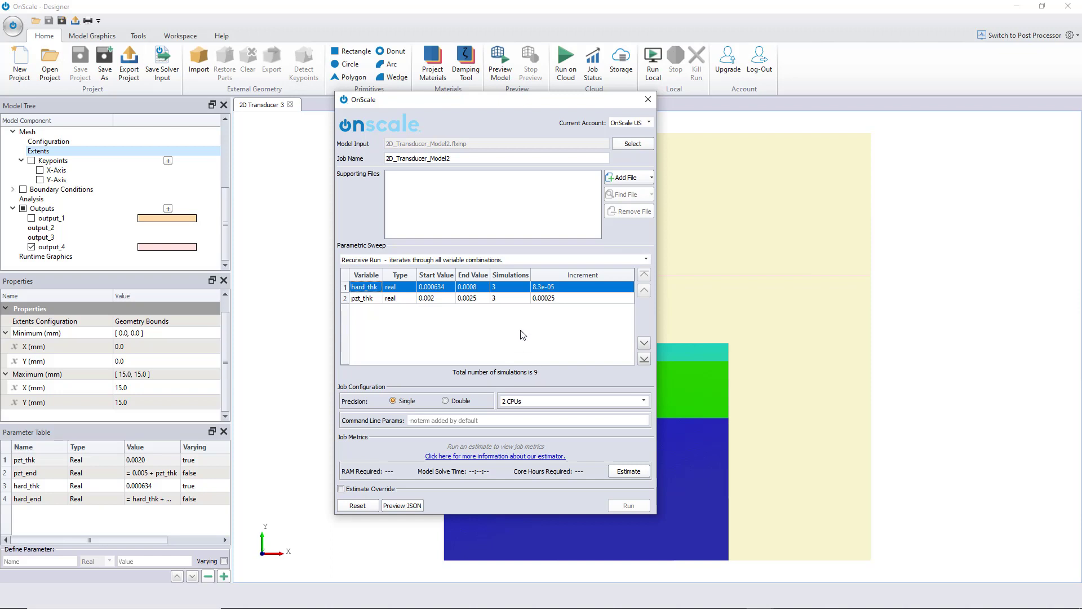
- Estimate the job with 4 CPUs and run the parametric sweep on the cloud
left_click(567, 399)
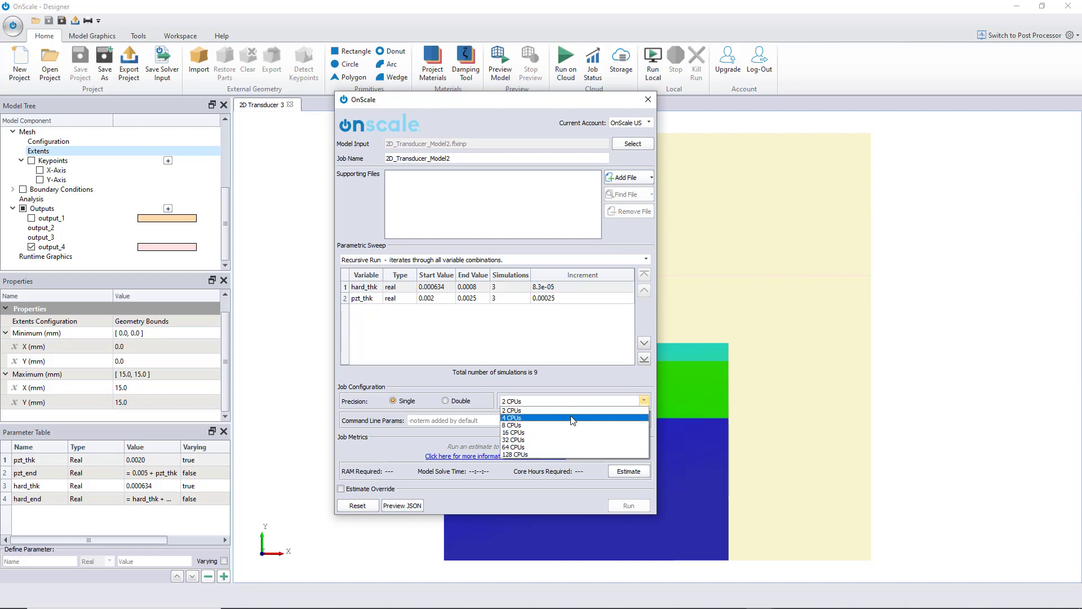
left_click(573, 418)
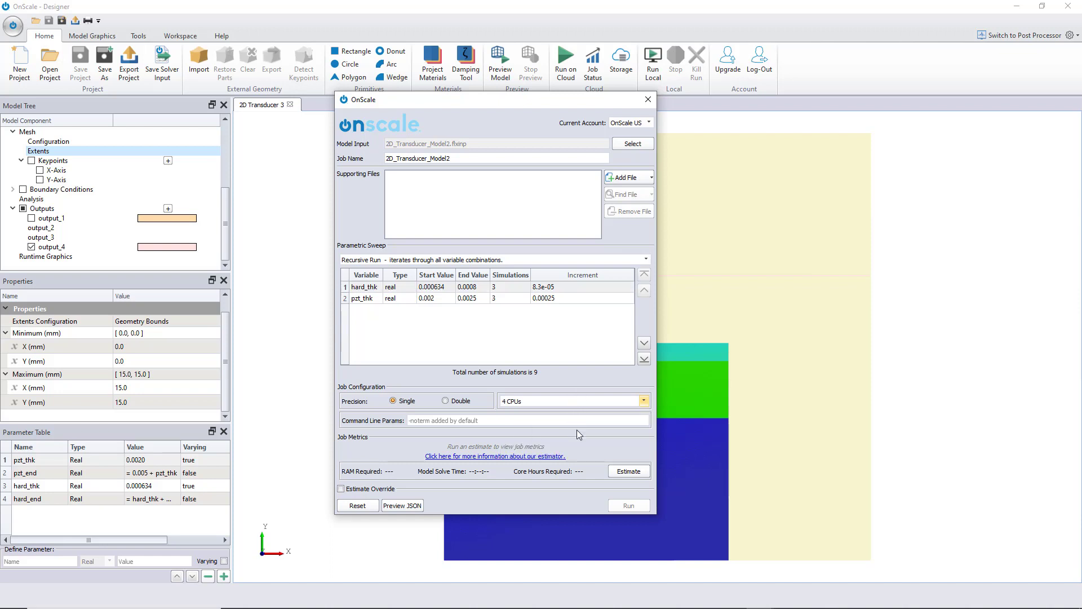
left_click(624, 473)
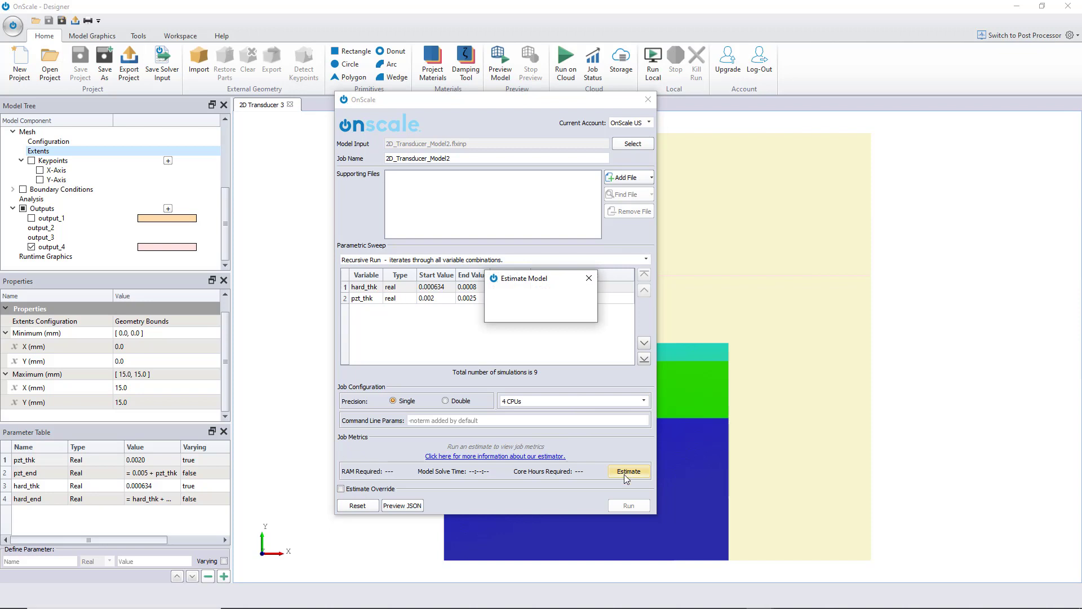
left_click(543, 410)
left_click(543, 428)
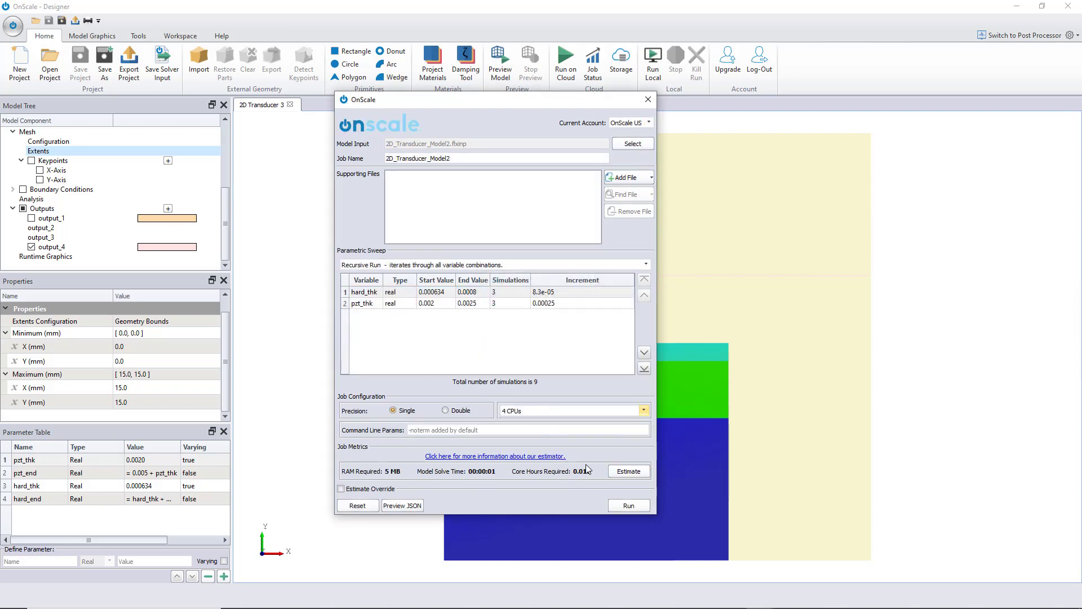
left_click(630, 506)
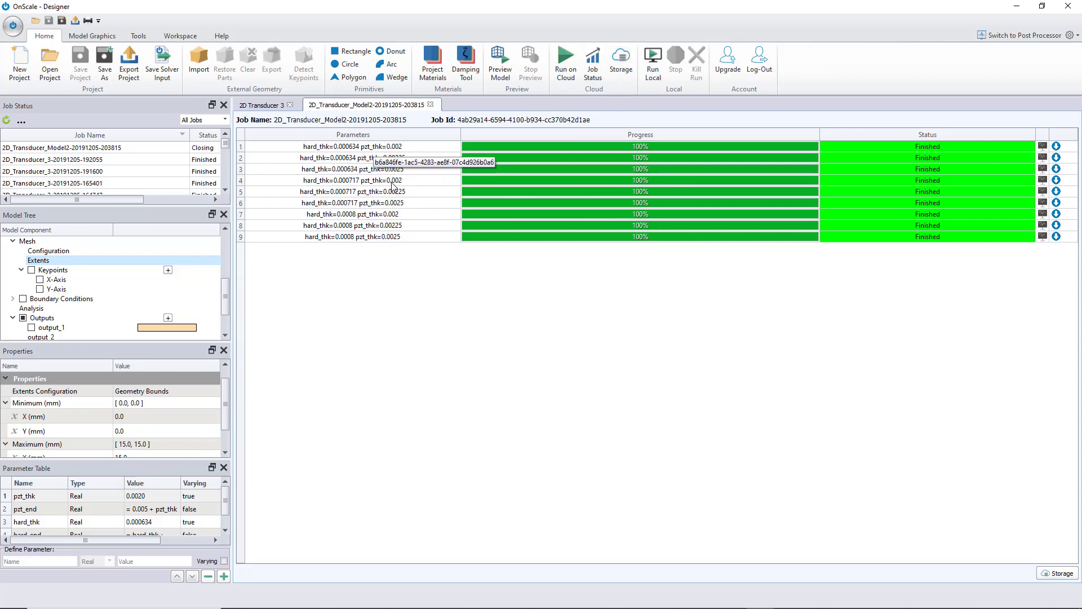
left_click(618, 59)
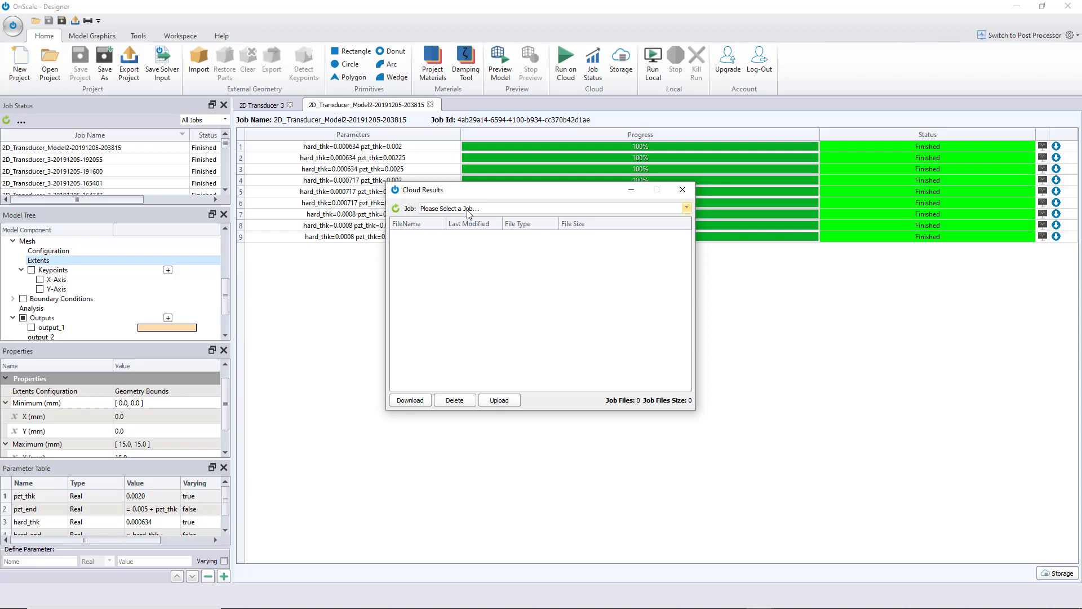
left_click(466, 210)
left_click(467, 224)
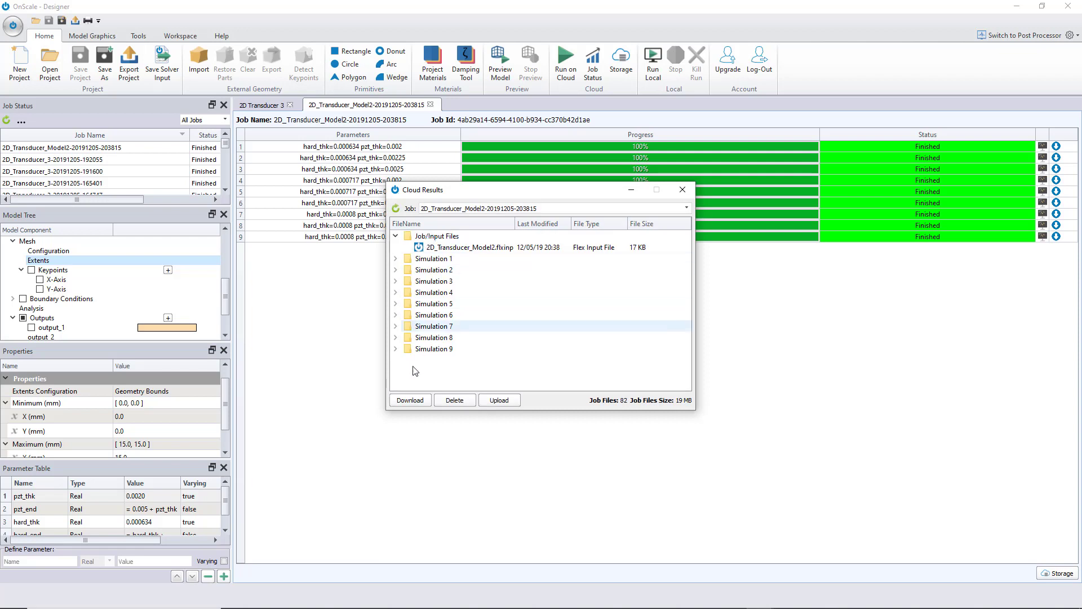
left_click(416, 400)
left_click(420, 428)
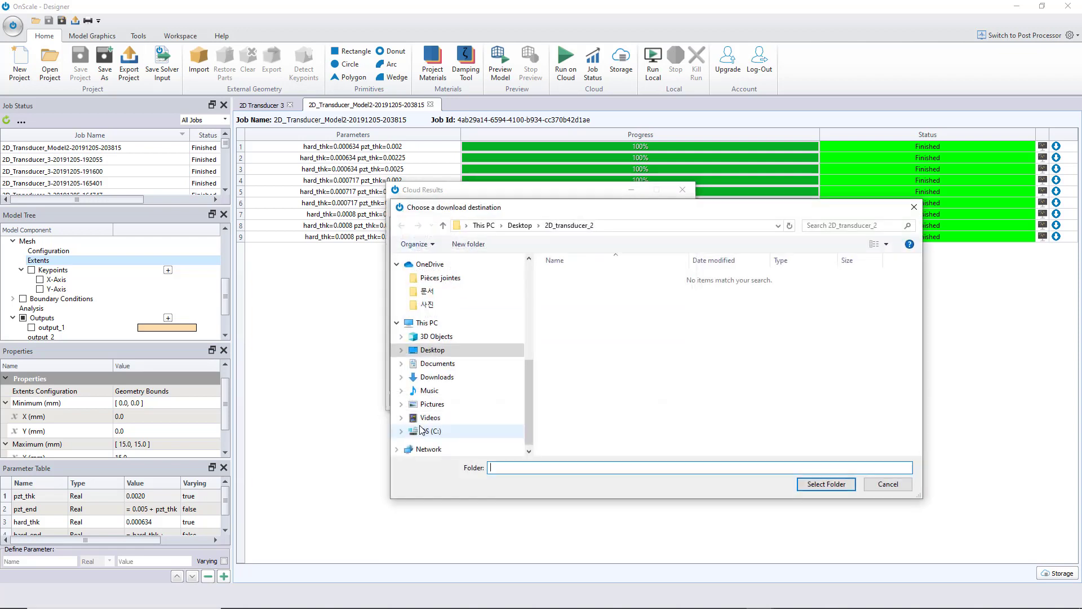
left_click(801, 480)
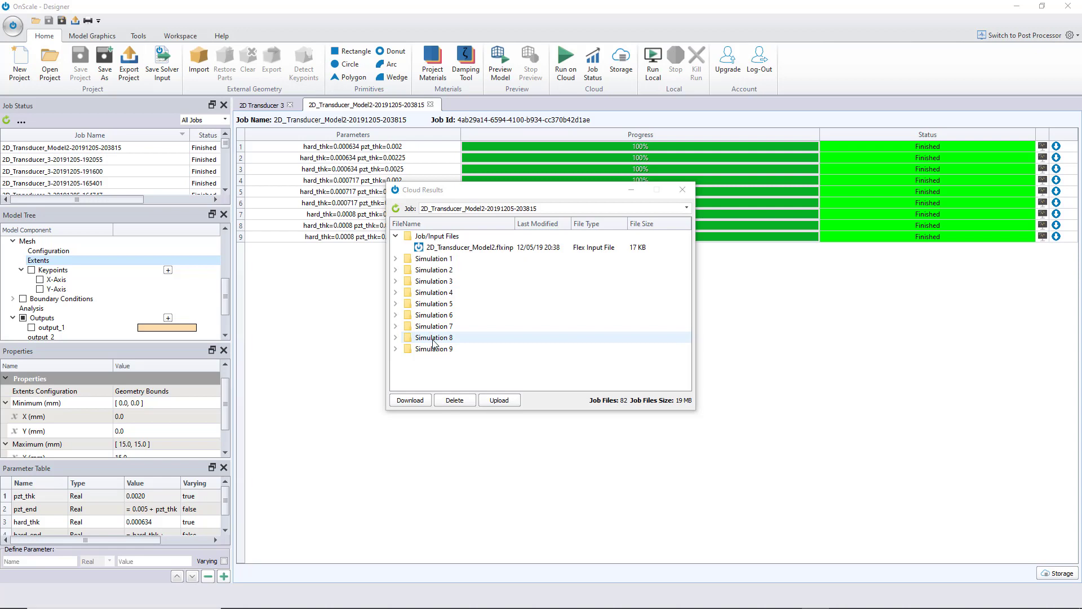
left_click(683, 189)
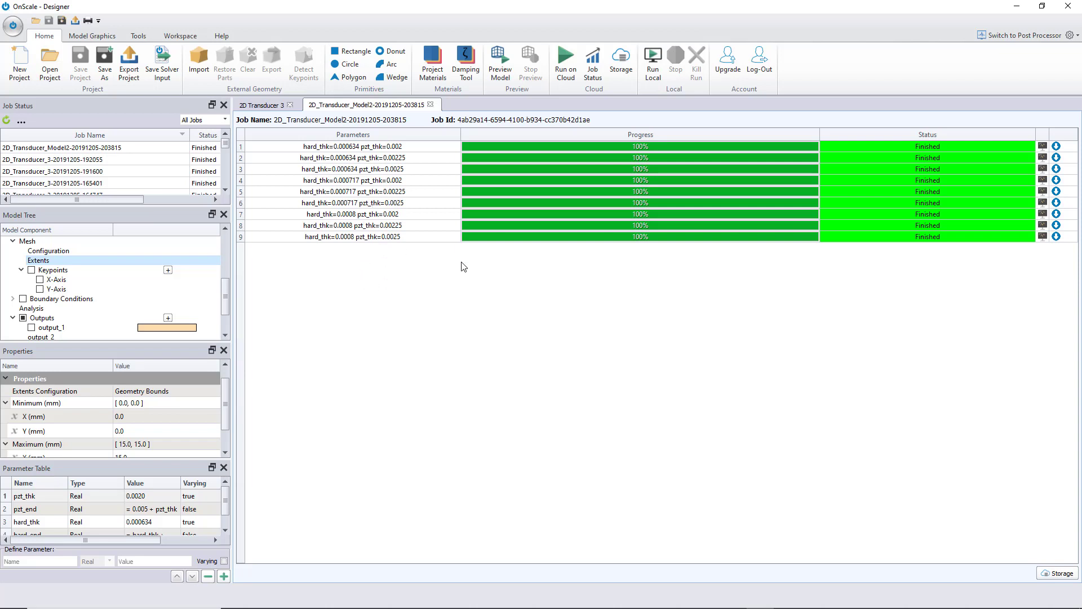
left_click(1035, 37)
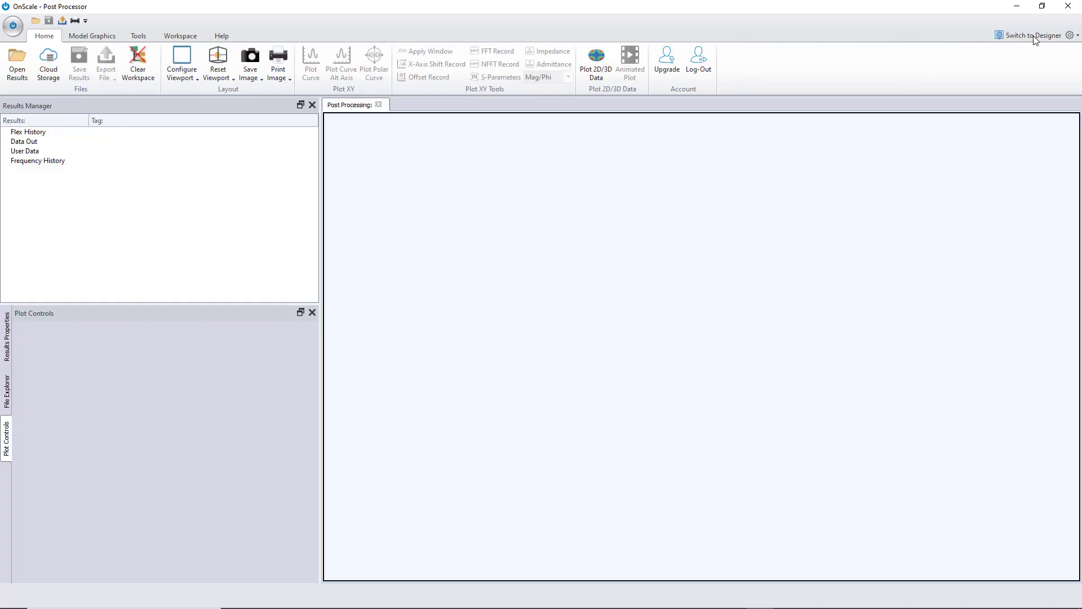
left_click(7, 336)
left_click(7, 392)
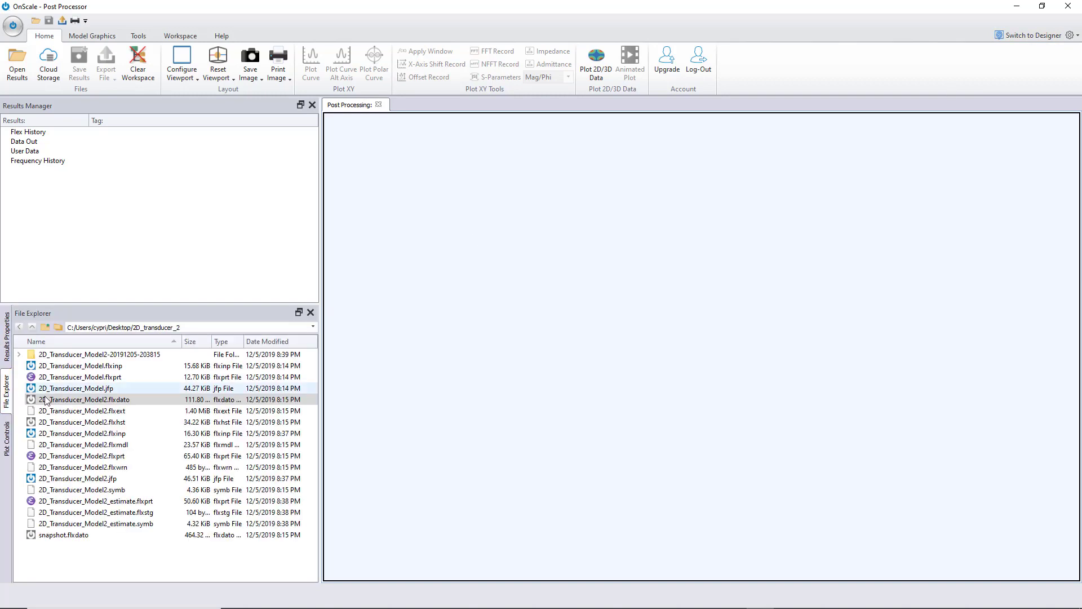
double_click(107, 354)
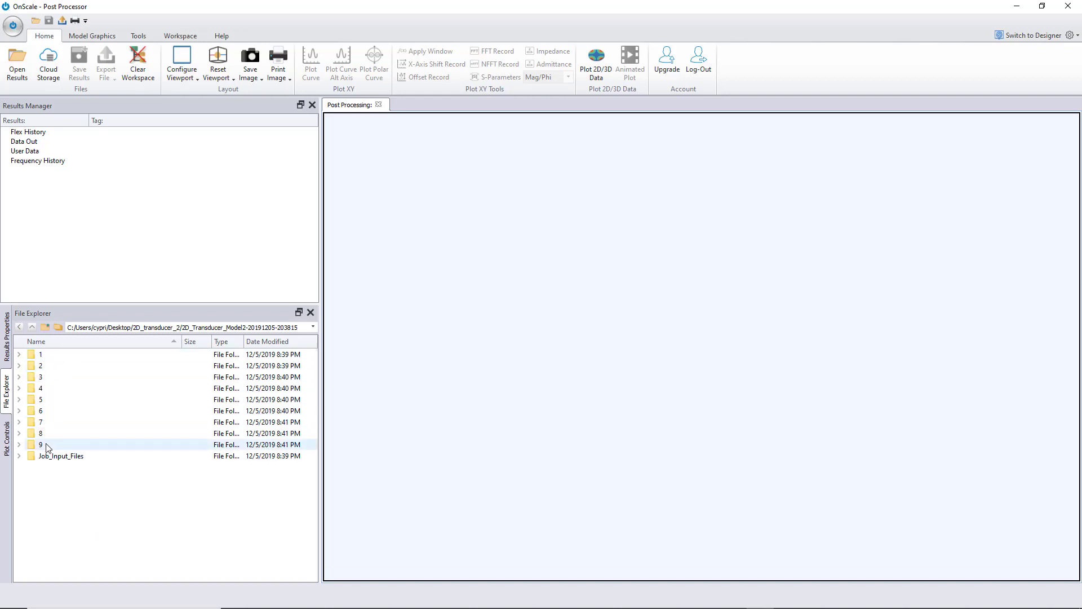
left_click(19, 354)
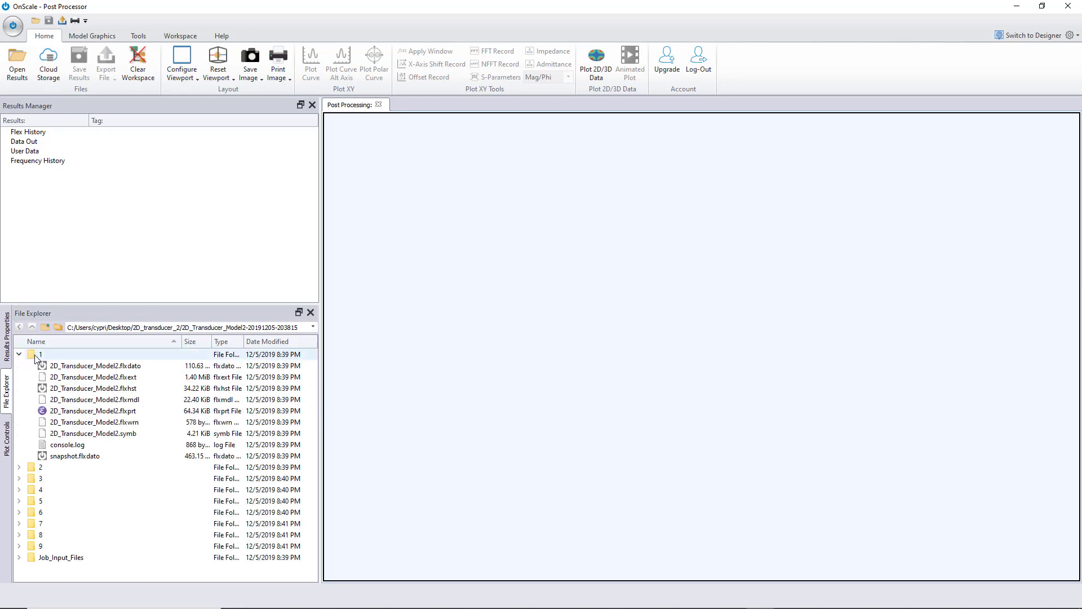
left_click(120, 389)
double_click(120, 389)
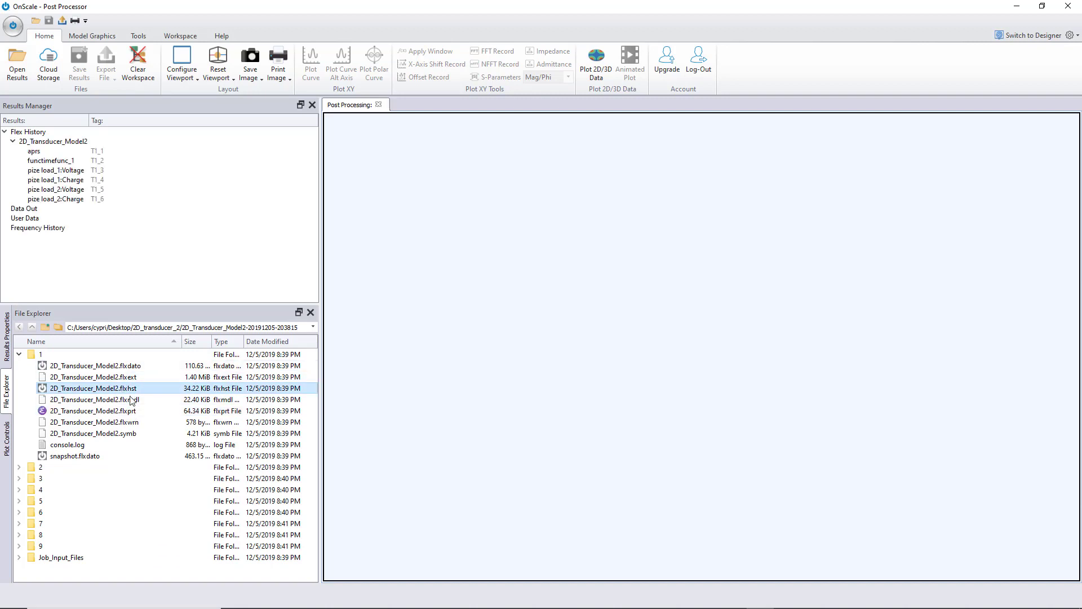
- Plot simulation 1's pize load_1:Charge time history and calculate the impedance from it
double_click(75, 181)
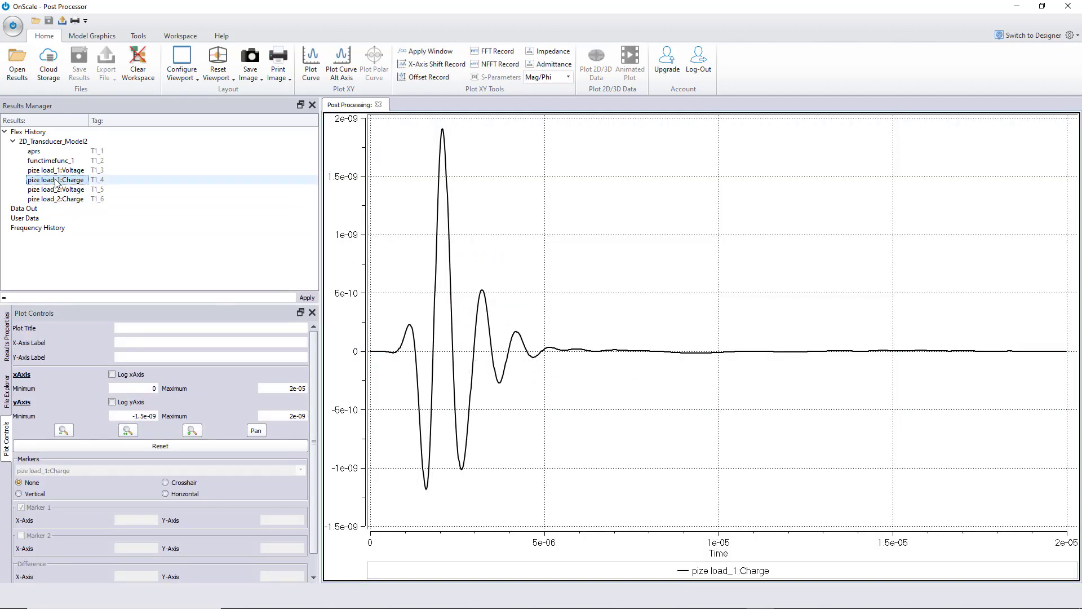
left_click(541, 55)
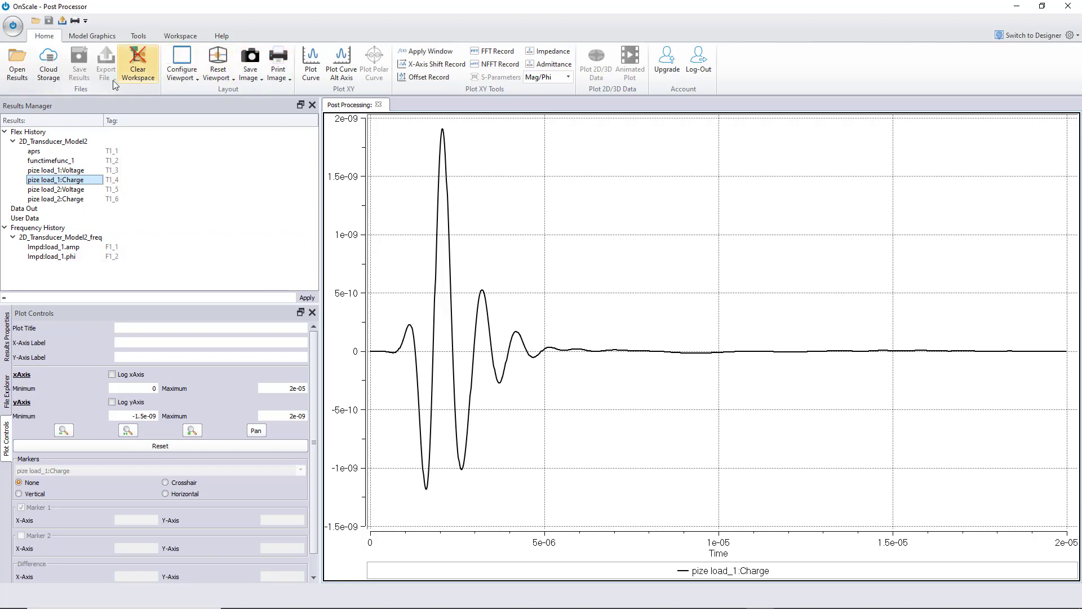
- Set the viewport layout to 4_1 and plot Impd:load_1.amp in the viewport below the charge plot
left_click(192, 83)
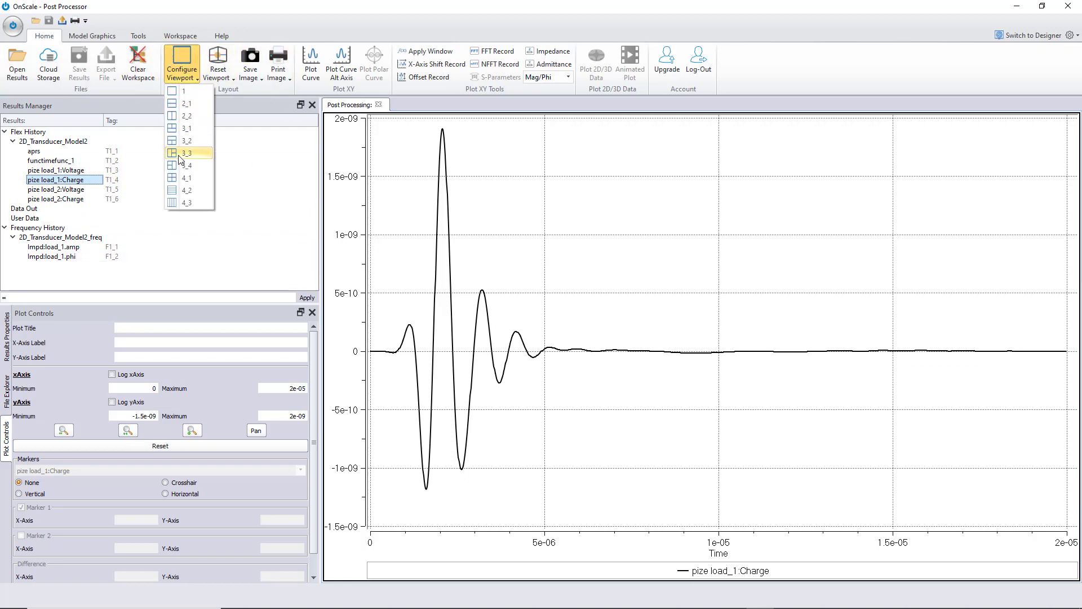
left_click(175, 177)
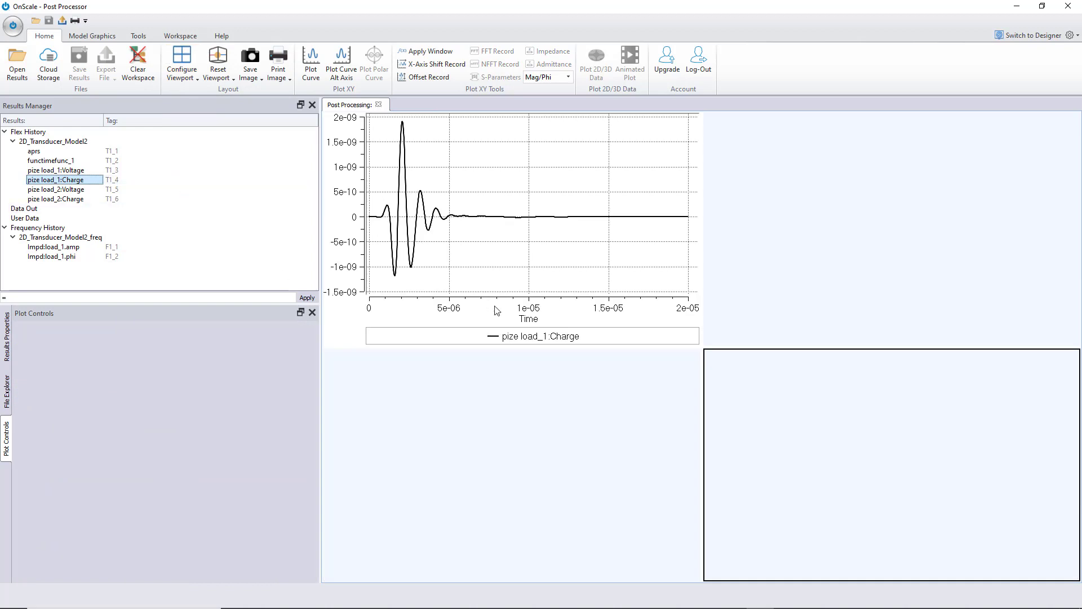
left_click(498, 402)
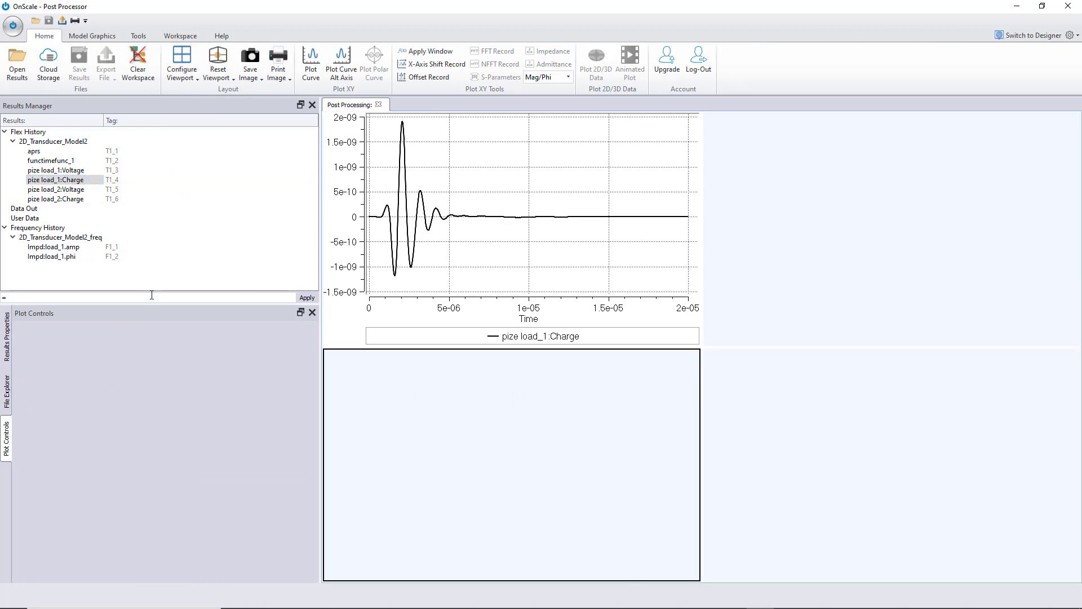
double_click(53, 247)
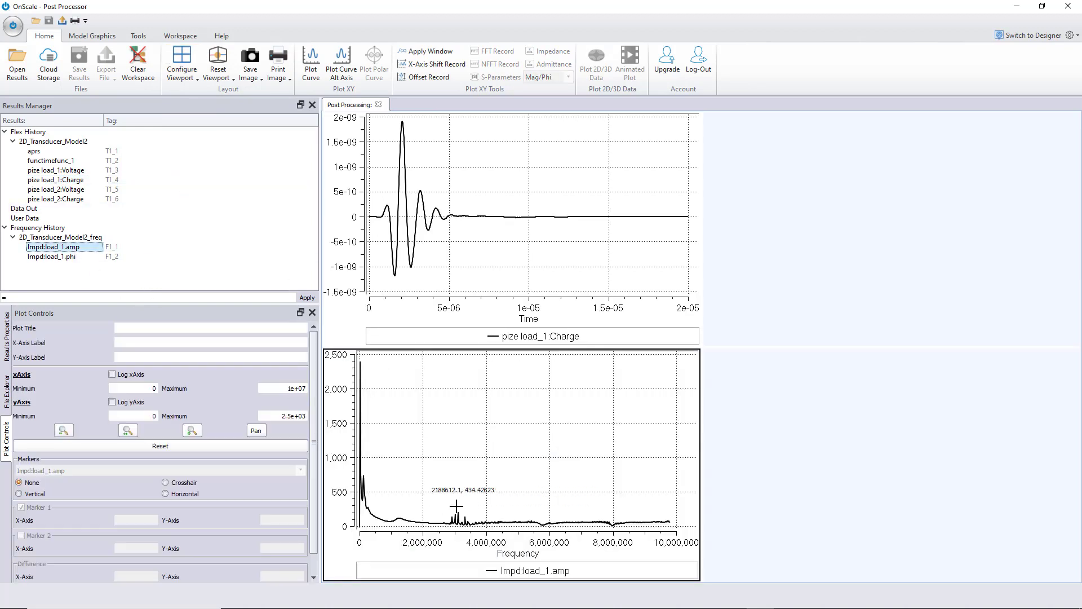
- Set both axes of the Impd:load_1.amp plot to a logarithmic scale
left_click(111, 402)
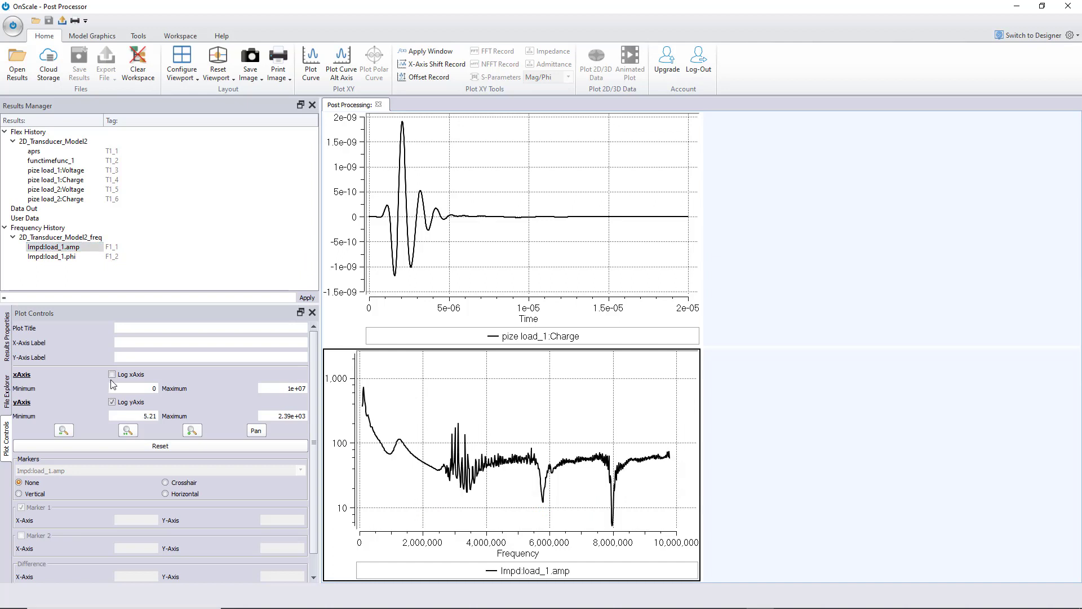
left_click(112, 374)
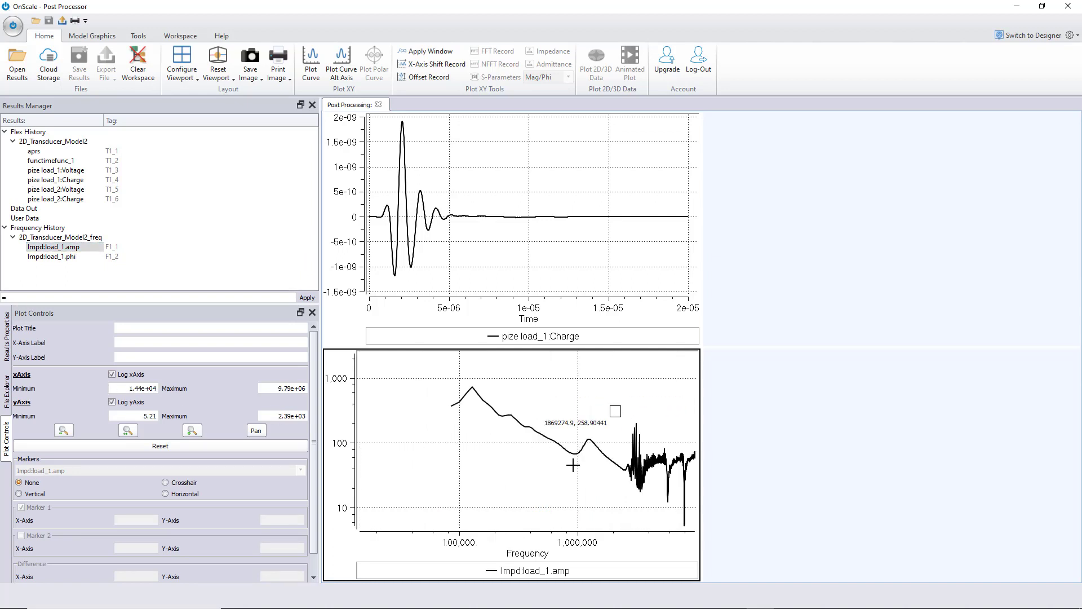
left_click_drag(573, 465, 563, 488)
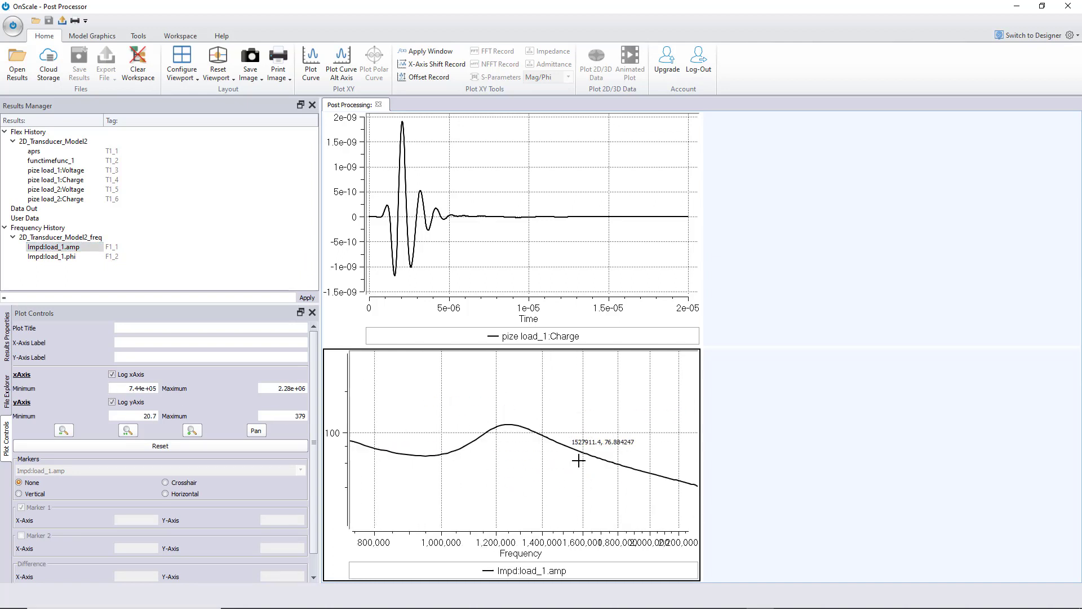
- Load 2D_Transducer_Model2.flxhst from simulation folder 4 and plot its pize load_1:Charge in the viewport beside the first charge plot
left_click(8, 350)
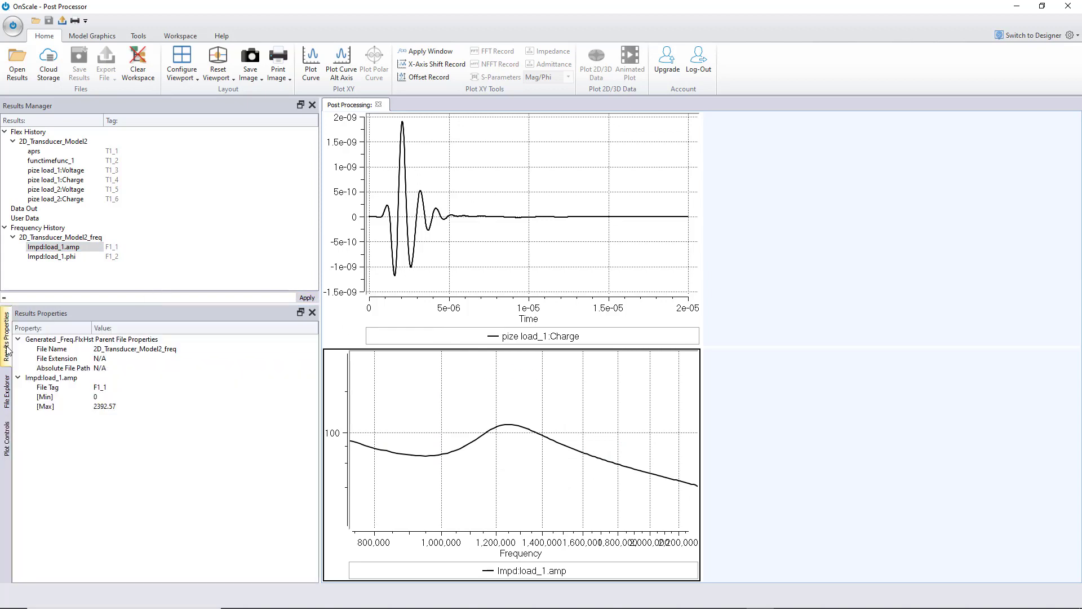
left_click(958, 192)
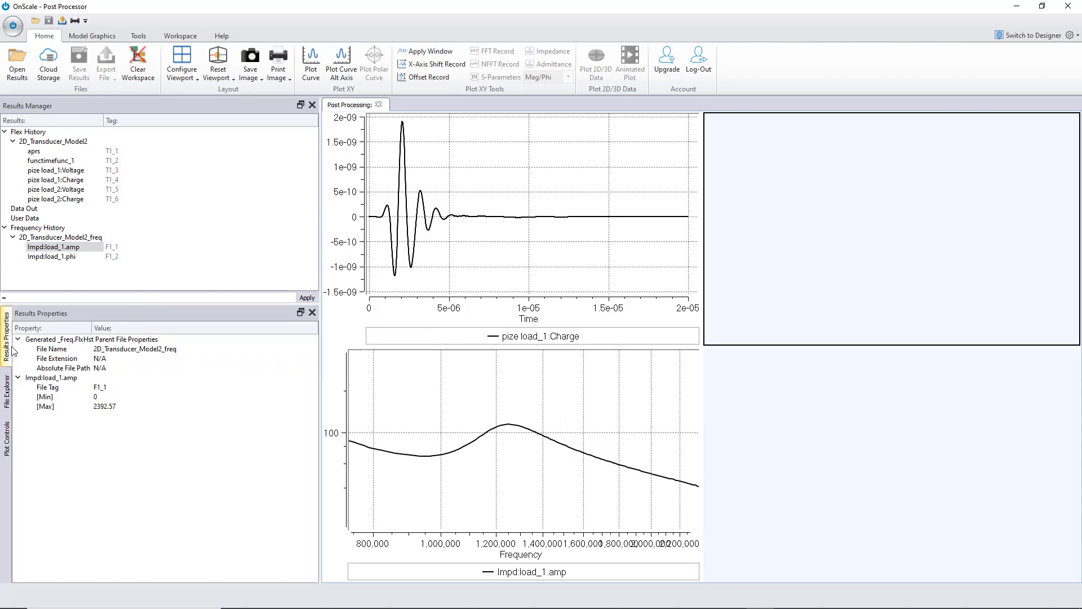
left_click(7, 389)
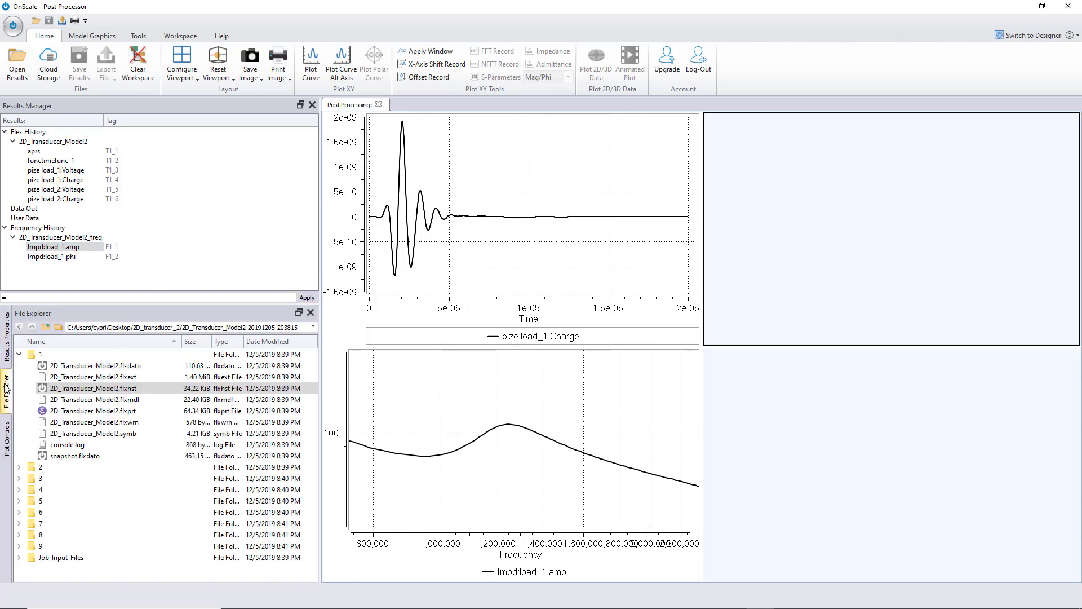
left_click(18, 354)
left_click(32, 392)
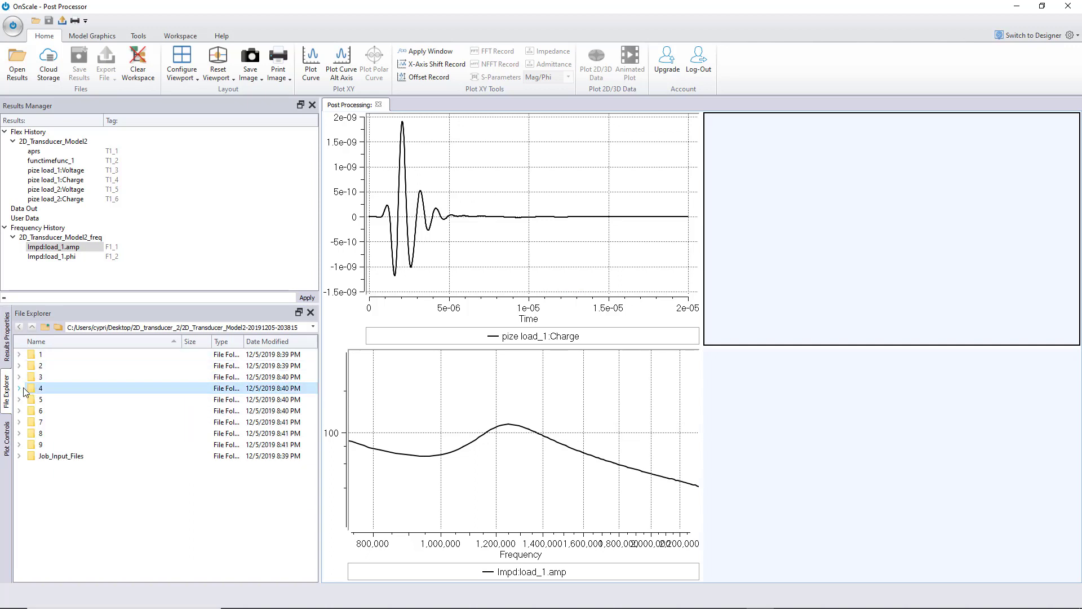
left_click(20, 389)
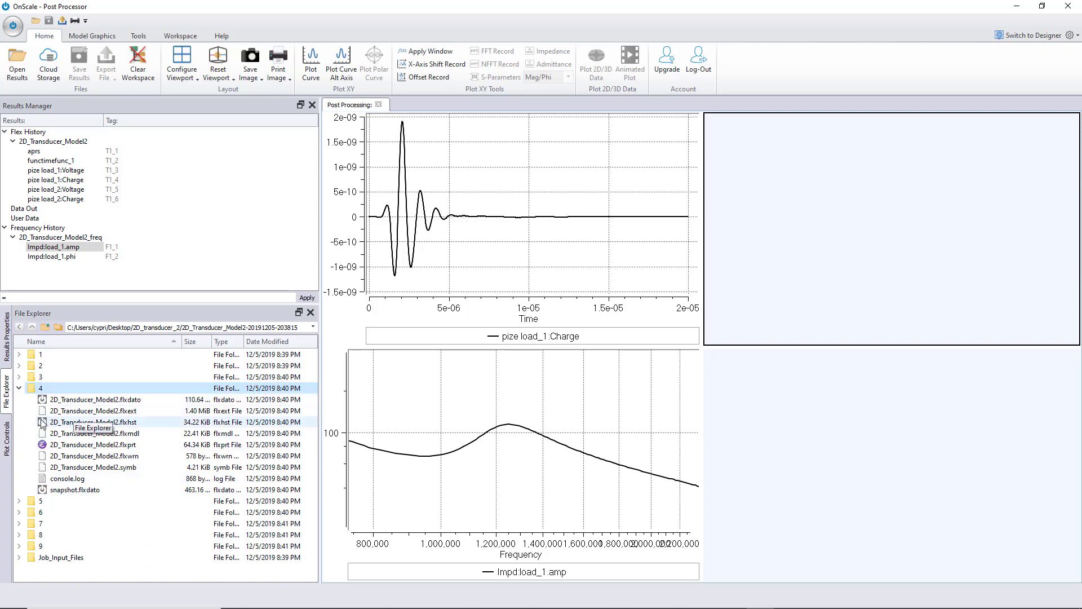
double_click(134, 424)
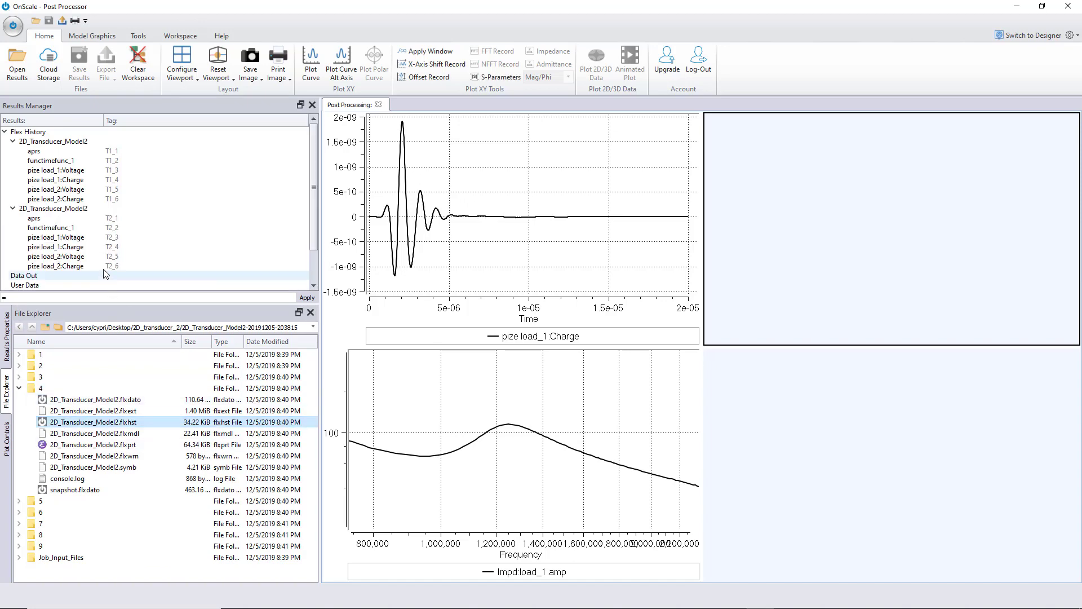
double_click(83, 248)
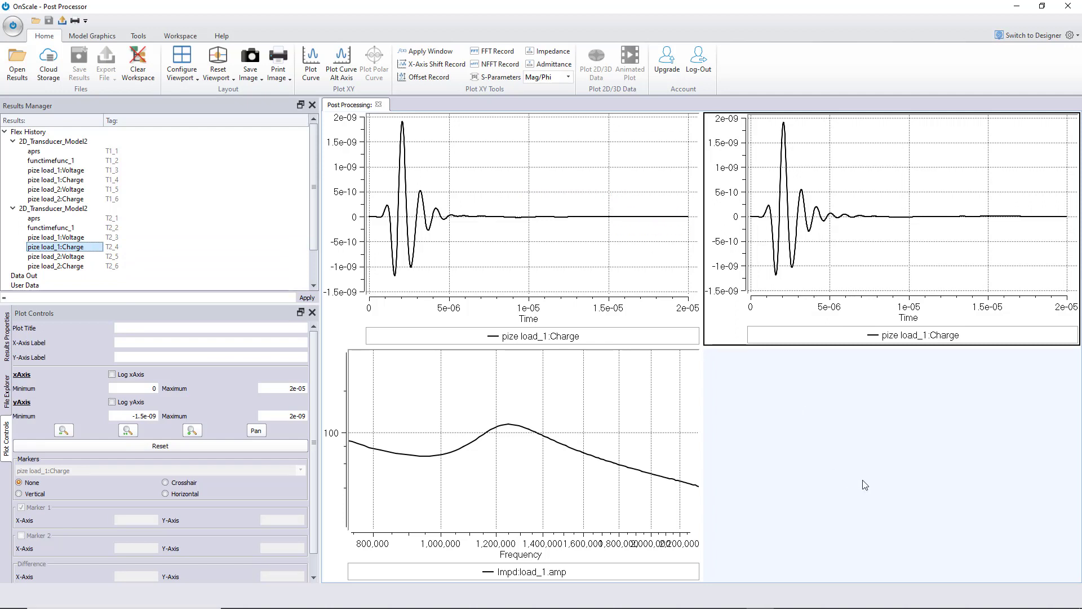
- Overlay simulation 4's pize load_1:Charge curve on simulation 1's charge plot and compare the two curves
left_click(873, 432)
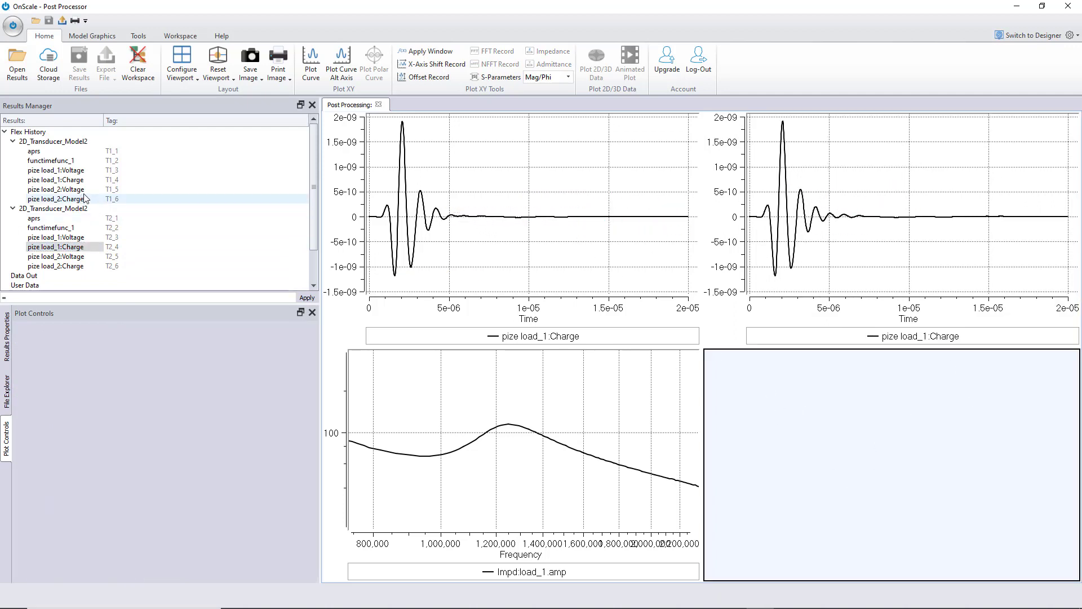
left_click(425, 201)
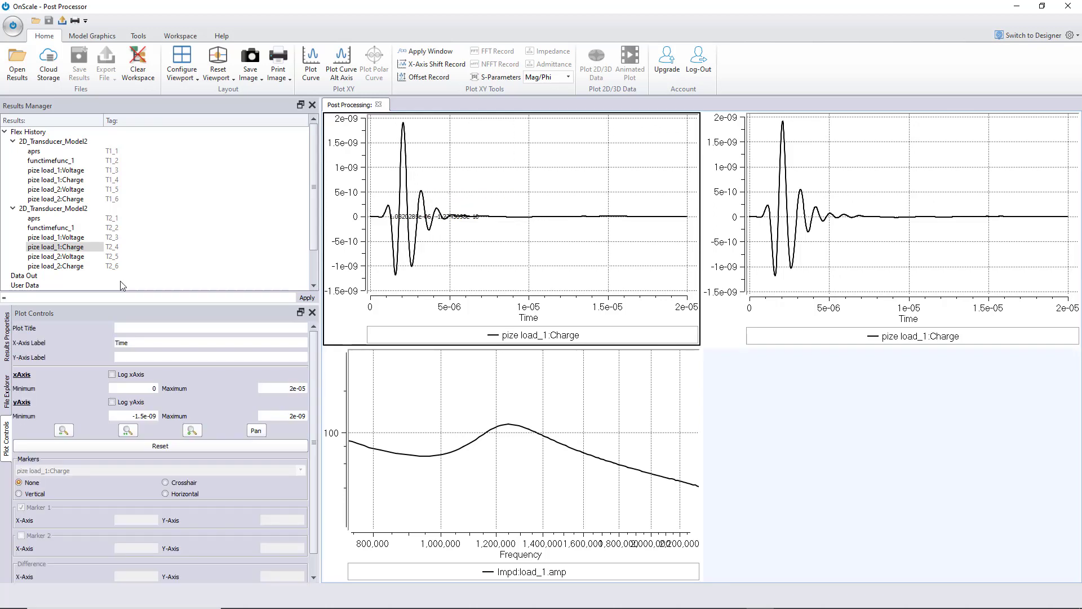
double_click(64, 251)
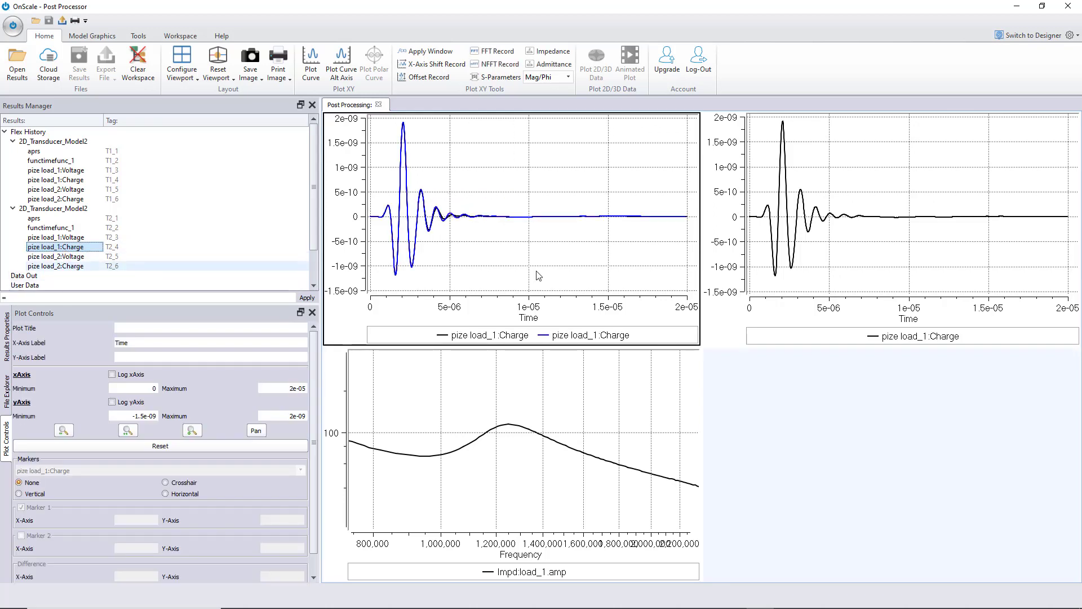
left_click_drag(406, 248, 483, 183)
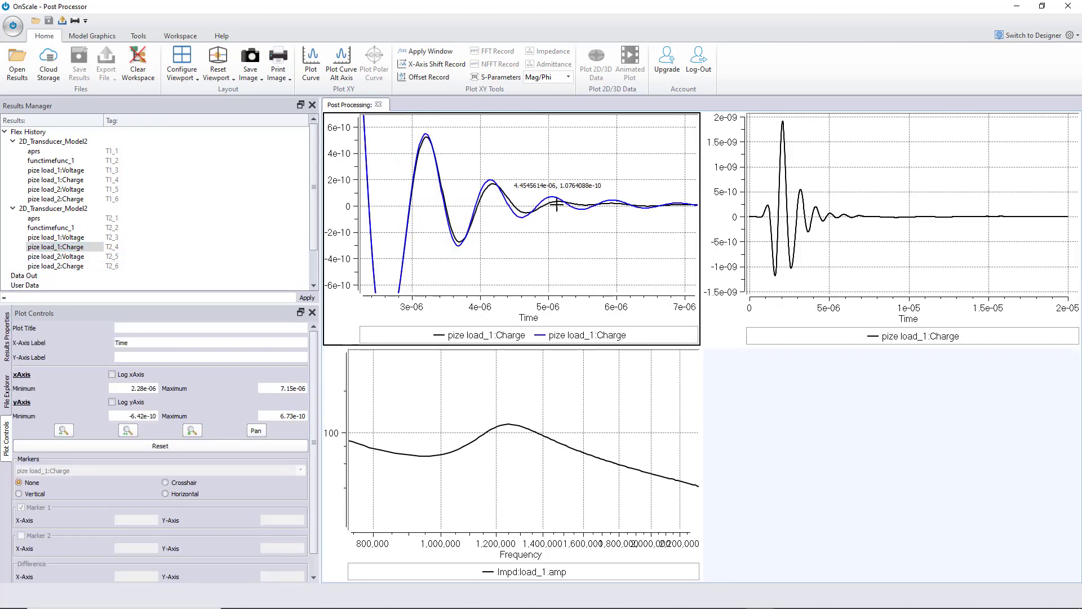
right_click(580, 220)
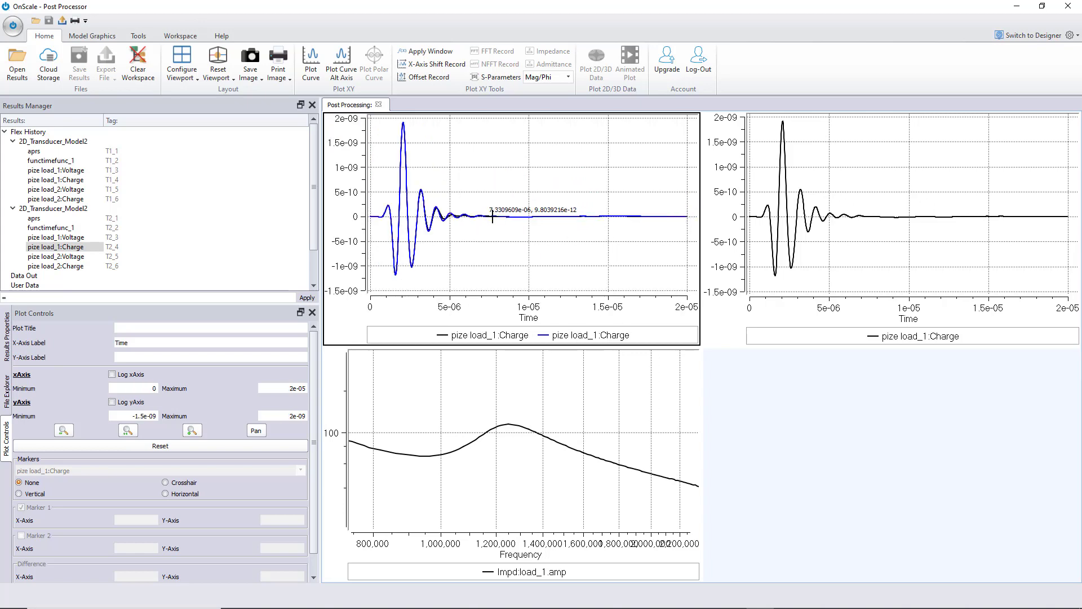
- Set both axes of the Impd:load_1.amp plot to a linear scale and overlay simulation 4's Impd:load_1.amp curve on it
left_click(853, 417)
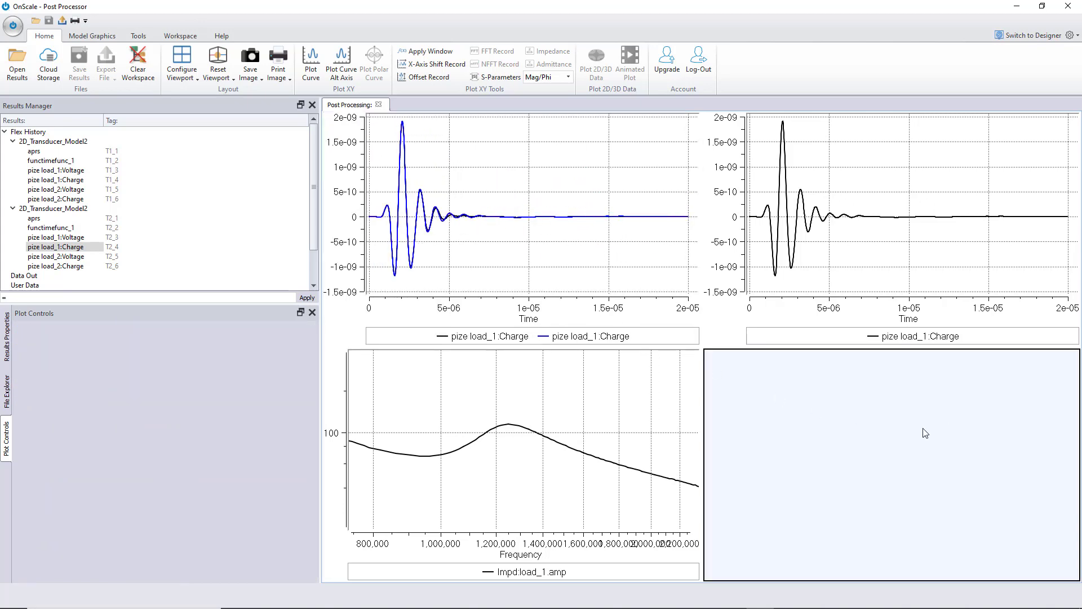
left_click(540, 443)
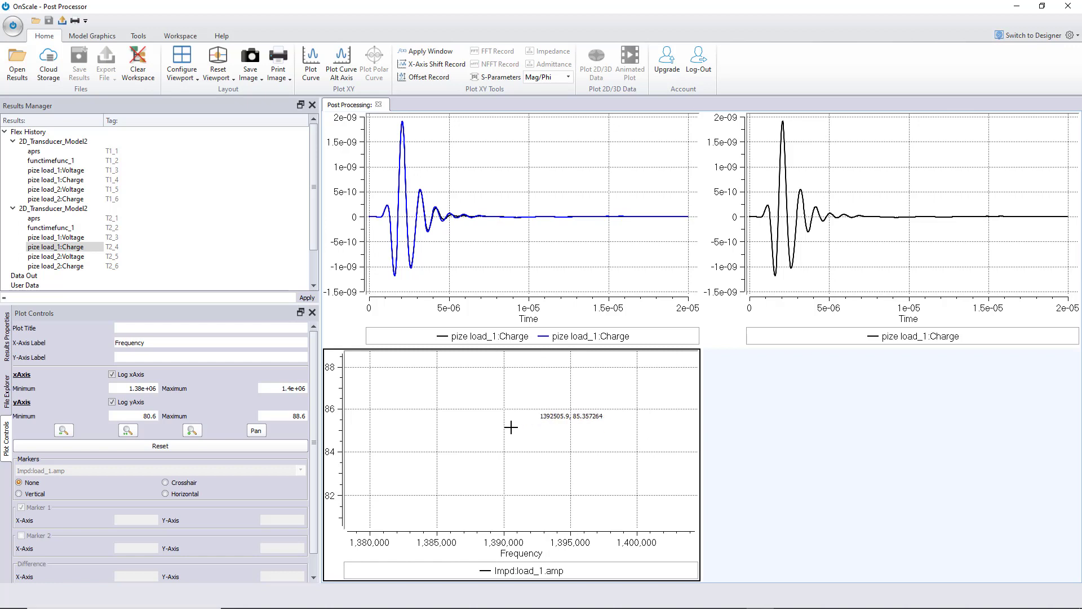
right_click(541, 433)
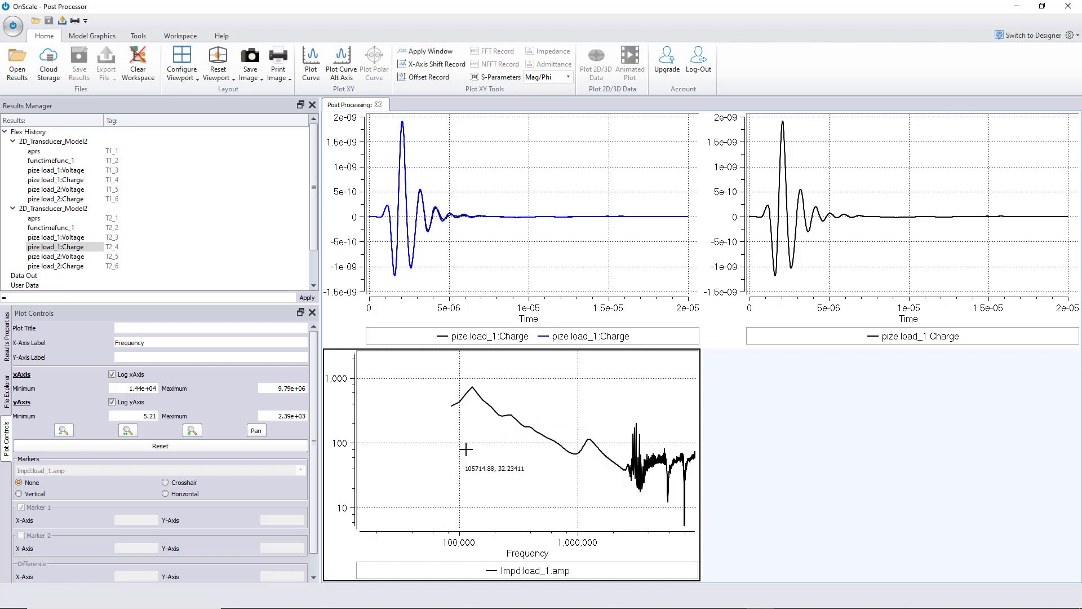
left_click(75, 249)
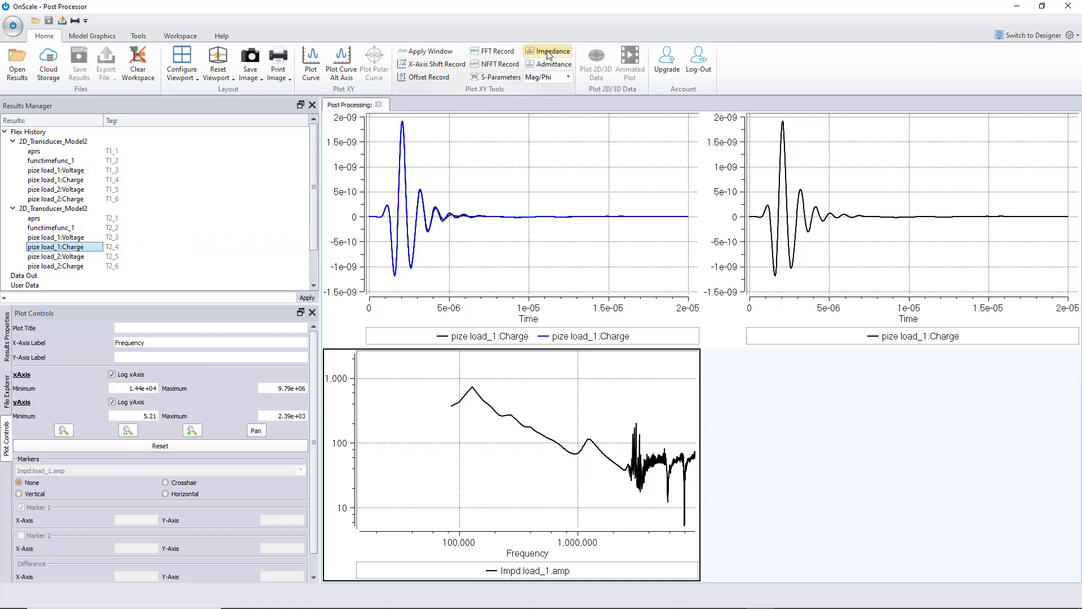
scroll(313, 186, "down", 3)
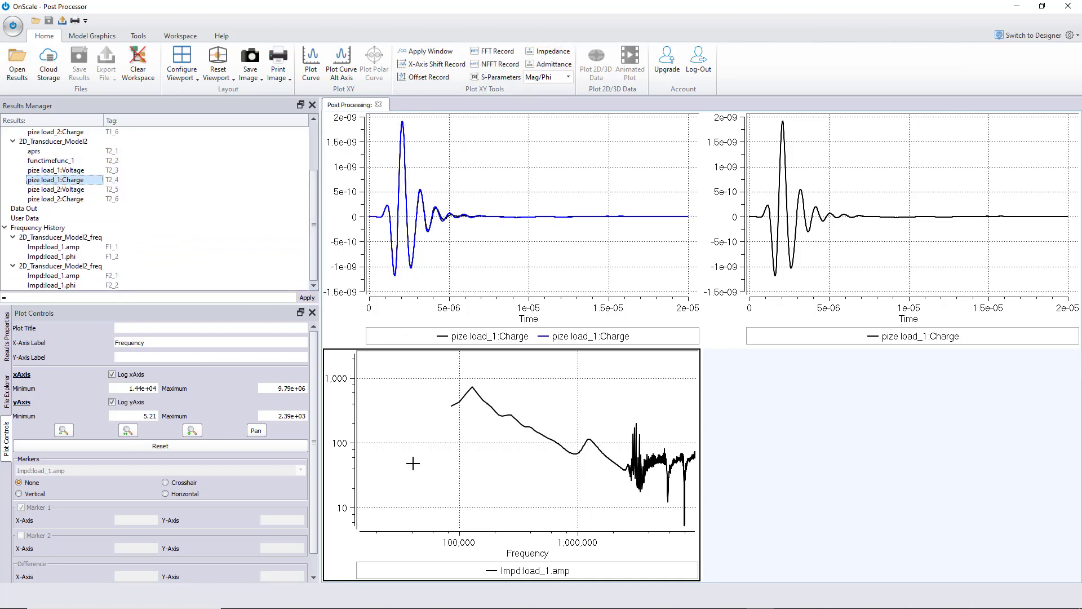
left_click(111, 401)
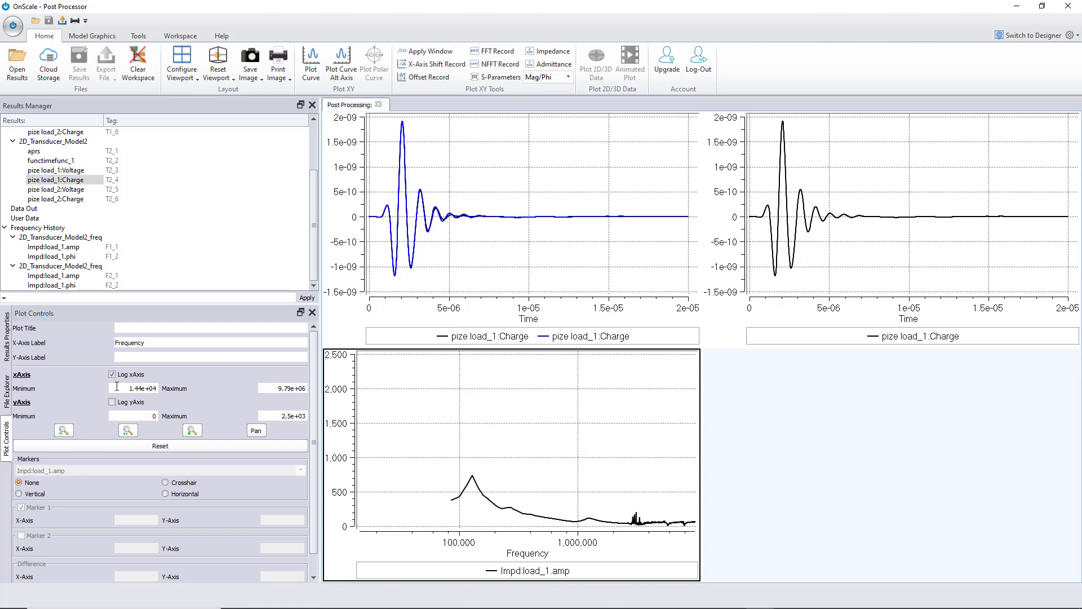
left_click(112, 375)
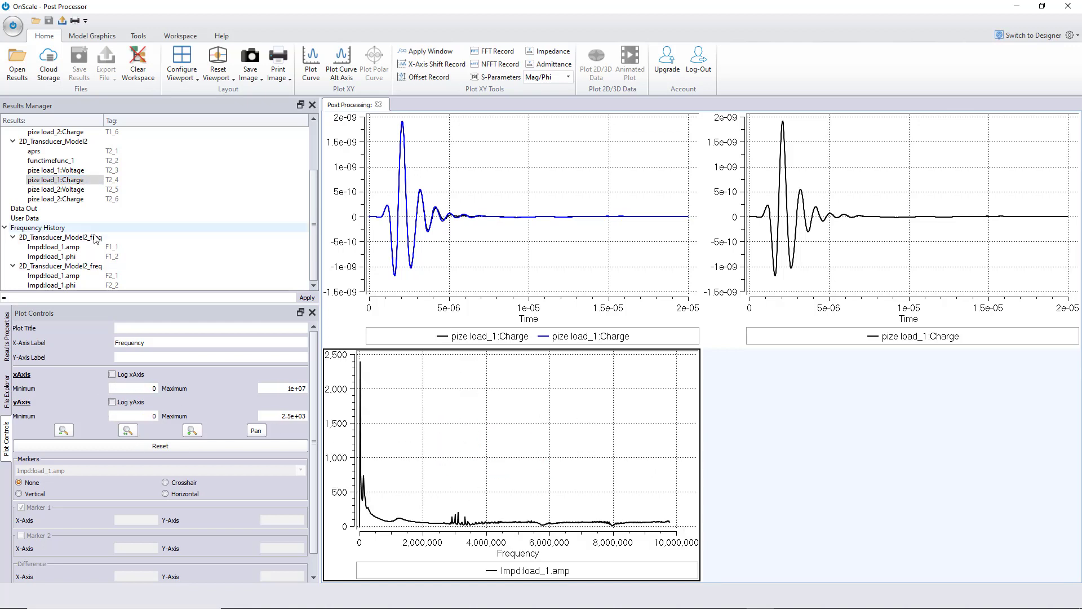
left_click_drag(70, 277, 363, 554)
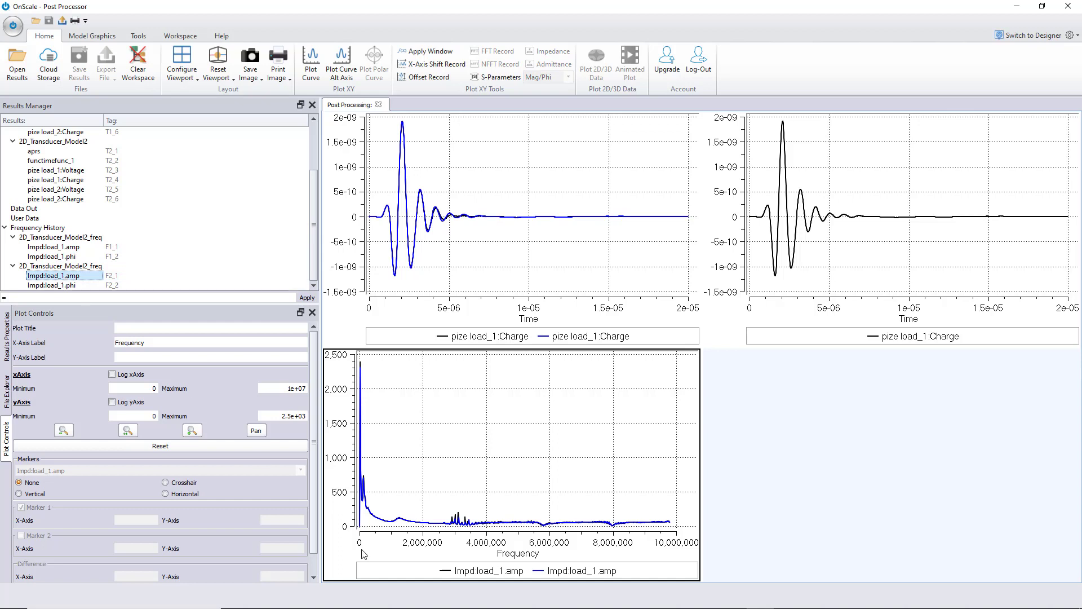
- Set both axes of the overlaid impedance plot to logarithmic and zoom in to frequencies of about 7.75e+05 to 1.46e+06
left_click(112, 402)
left_click(111, 374)
left_click_drag(659, 420, 472, 494)
left_click_drag(649, 385, 480, 469)
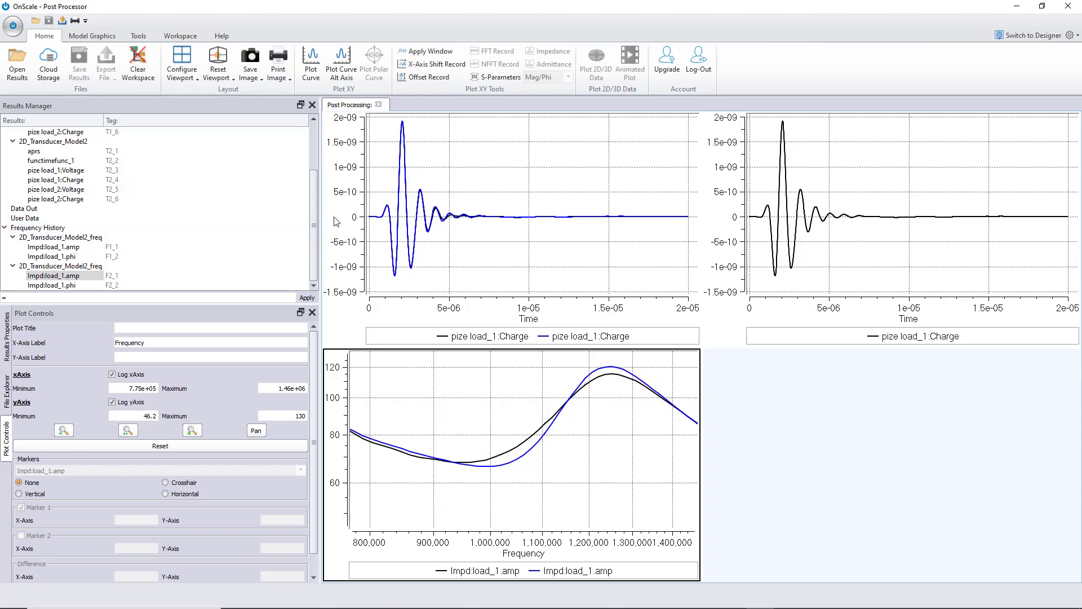
scroll(314, 219, "up", 3)
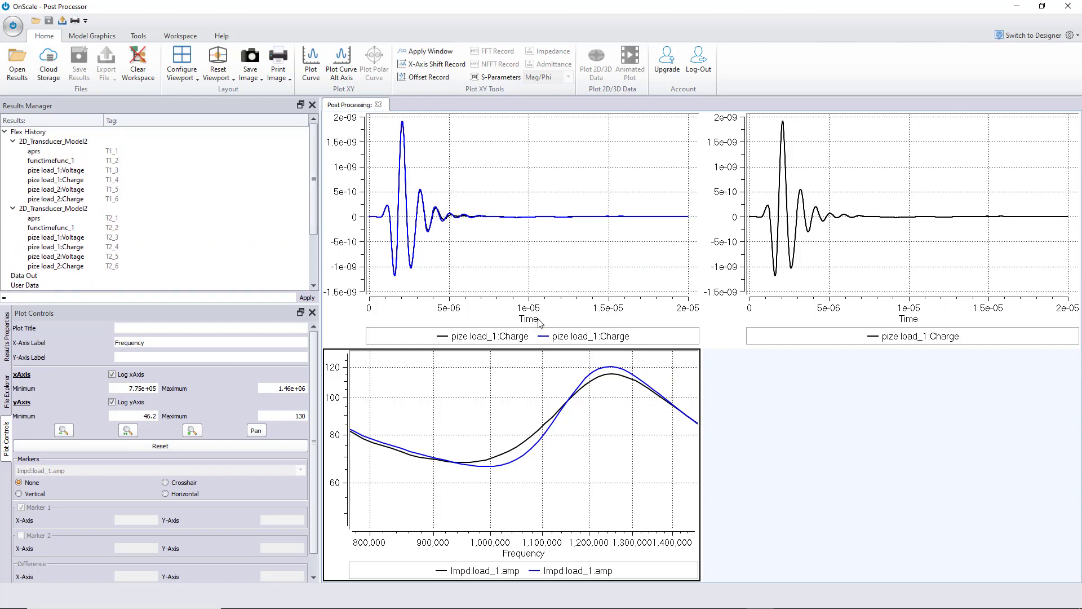
scroll(313, 220, "down", 3)
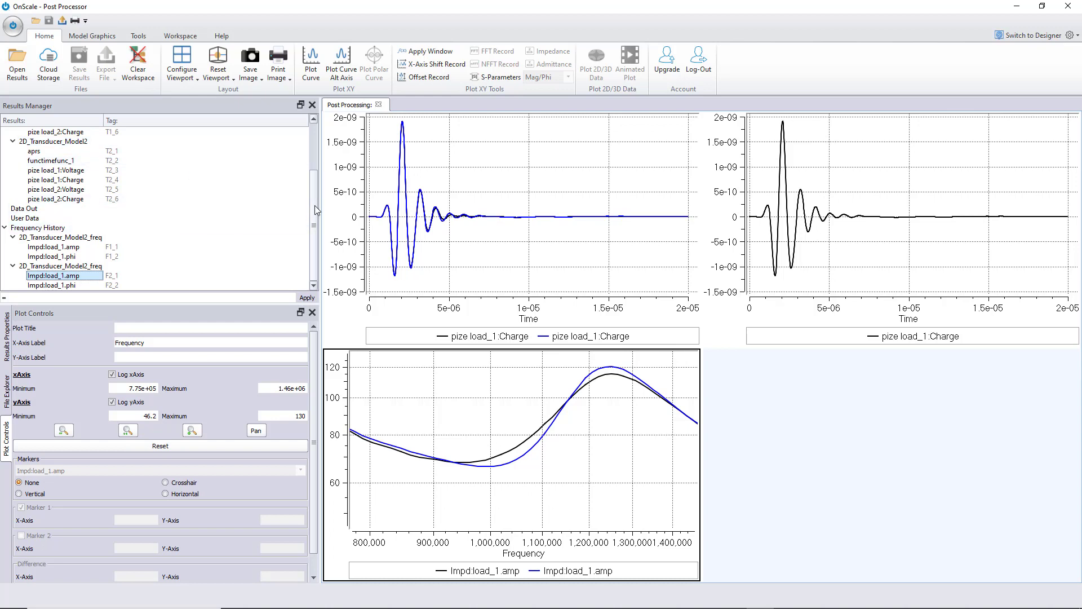
scroll(308, 201, "up", 3)
scroll(315, 220, "down", 3)
scroll(307, 232, "up", 3)
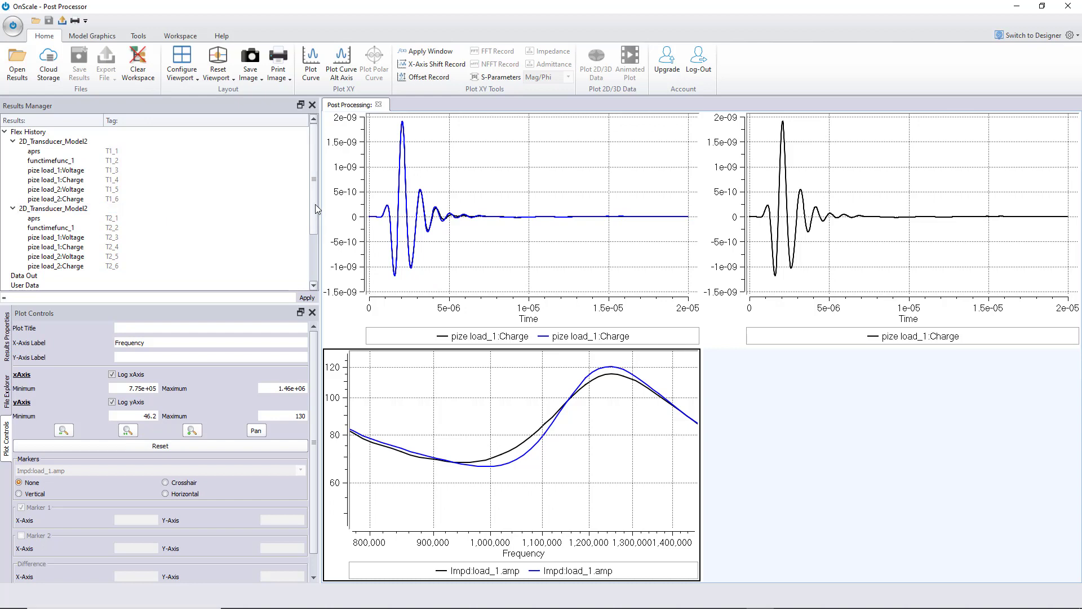
left_click_drag(315, 204, 317, 265)
scroll(300, 197, "up", 3)
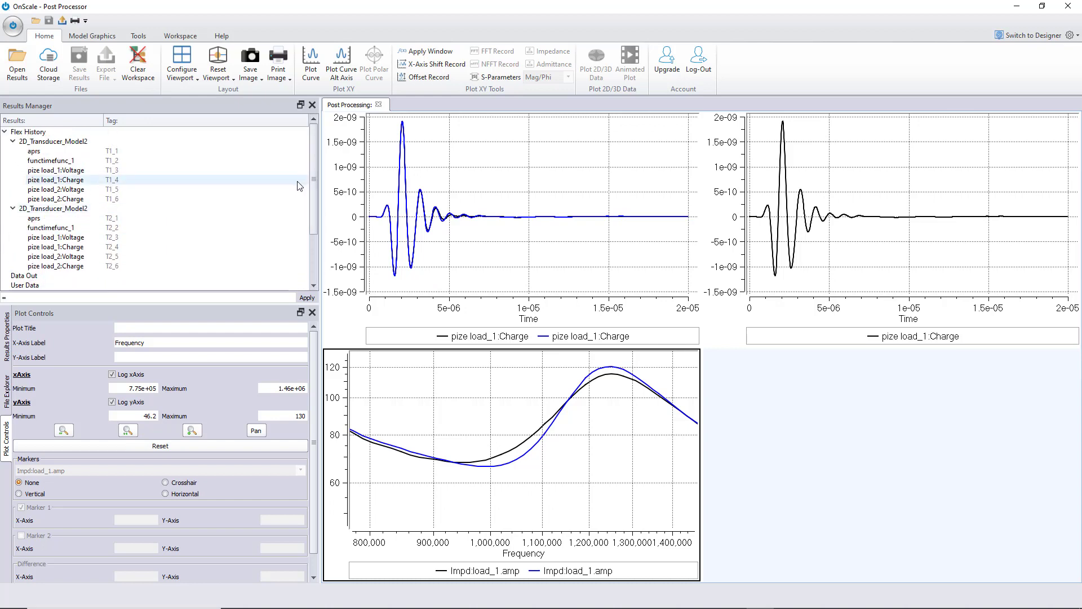